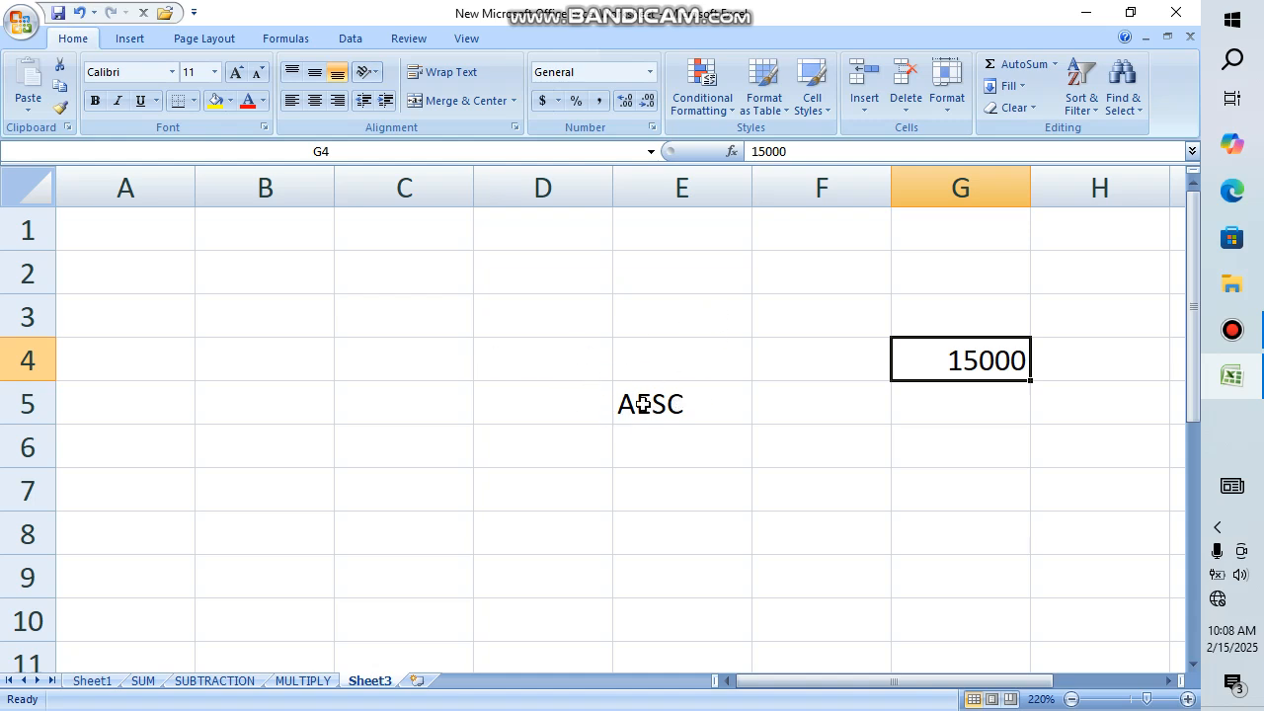
Step: Open the number format settings for cell G4, which holds 15000
left_click(643, 404)
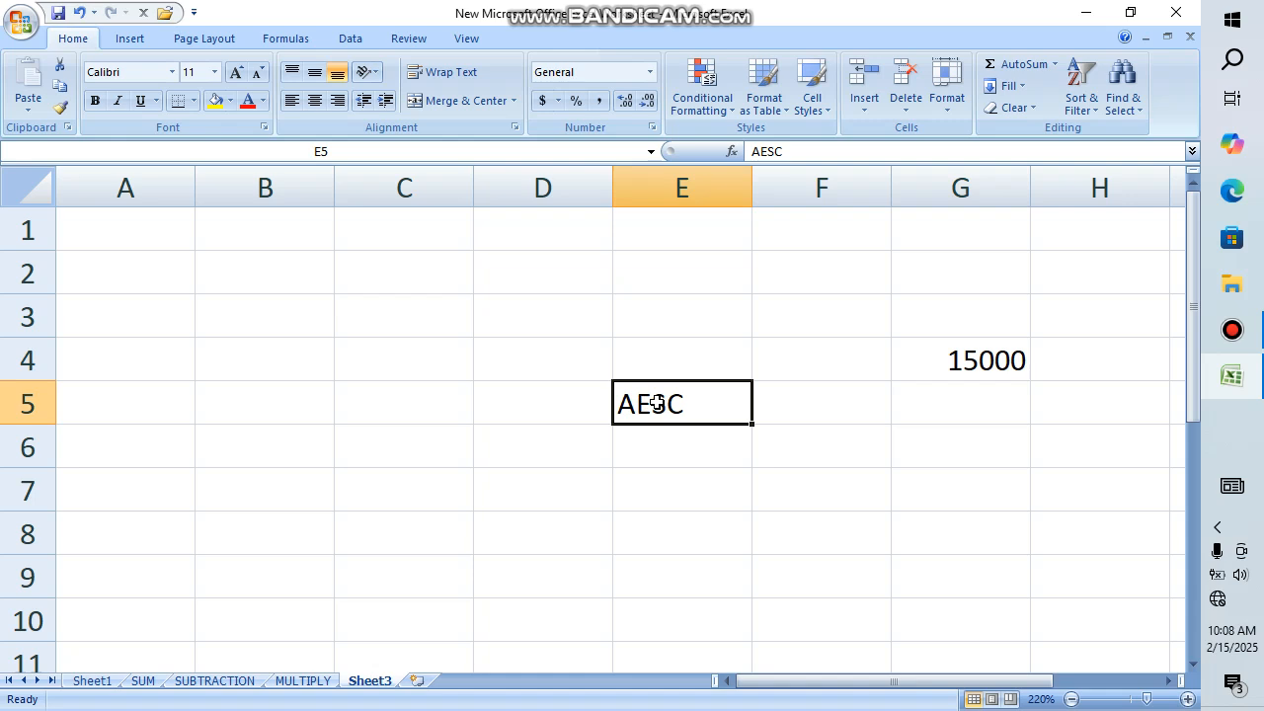
left_click(937, 365)
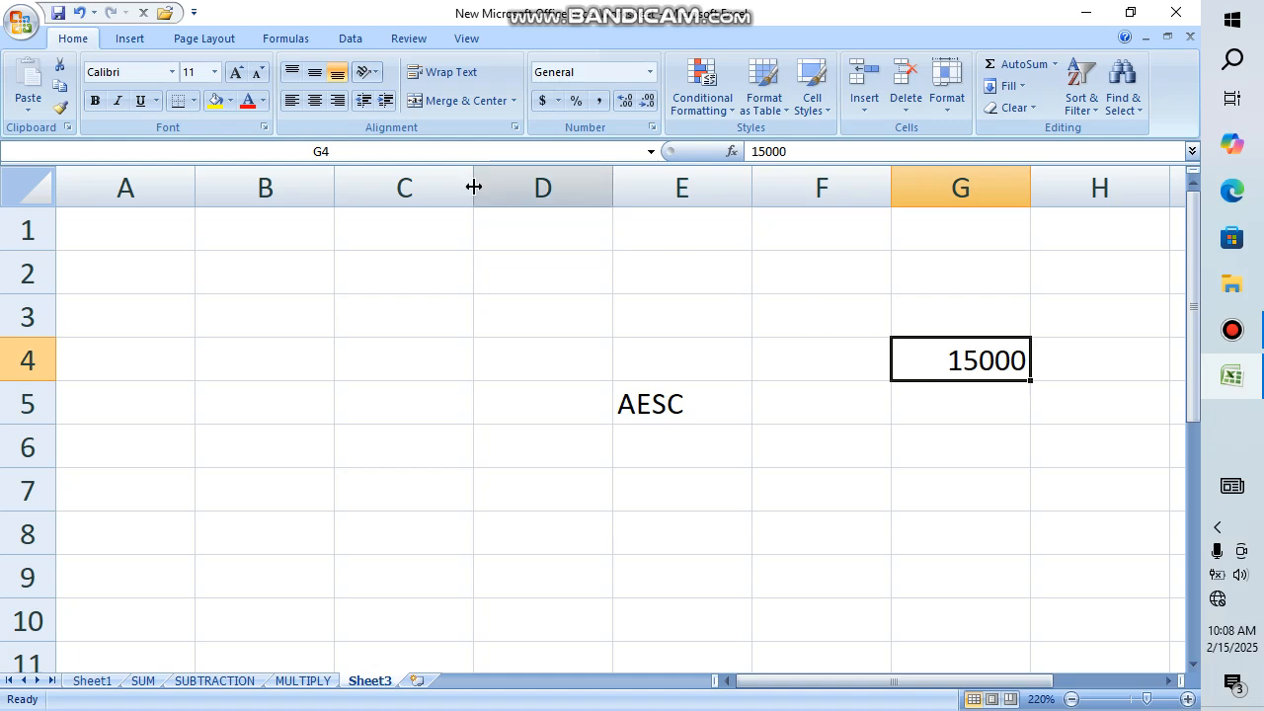
left_click(515, 128)
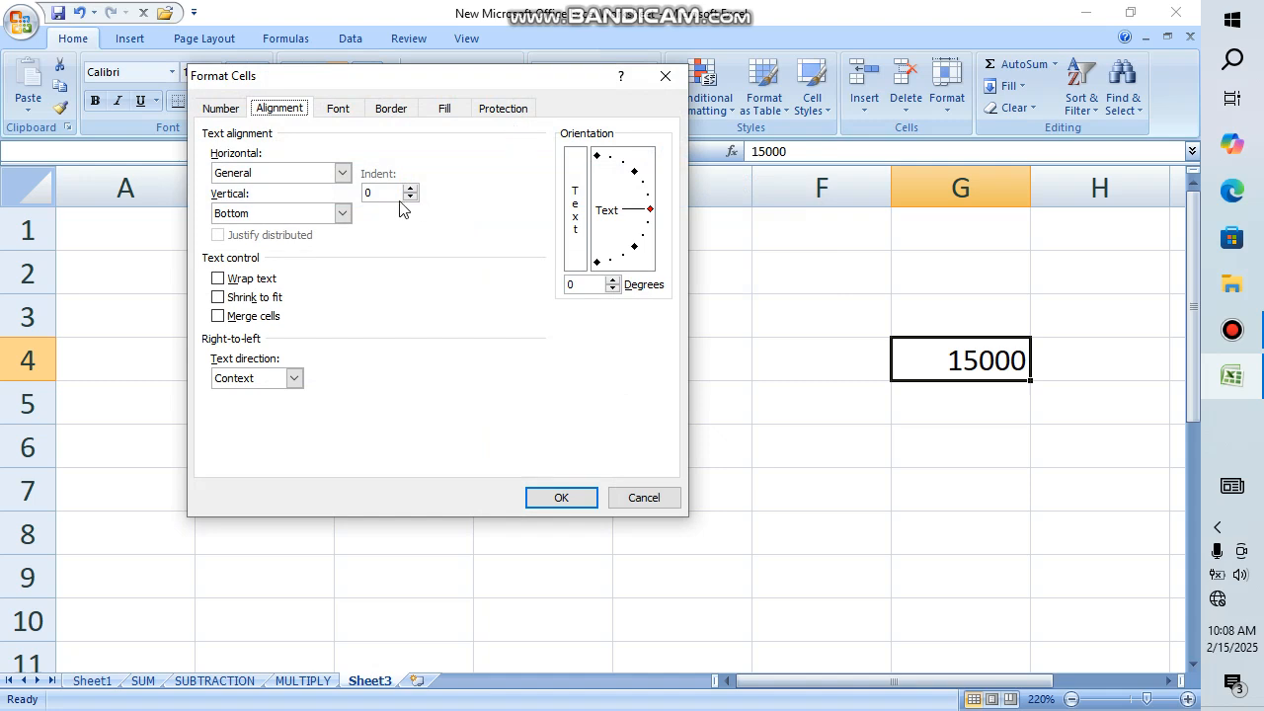
left_click(221, 109)
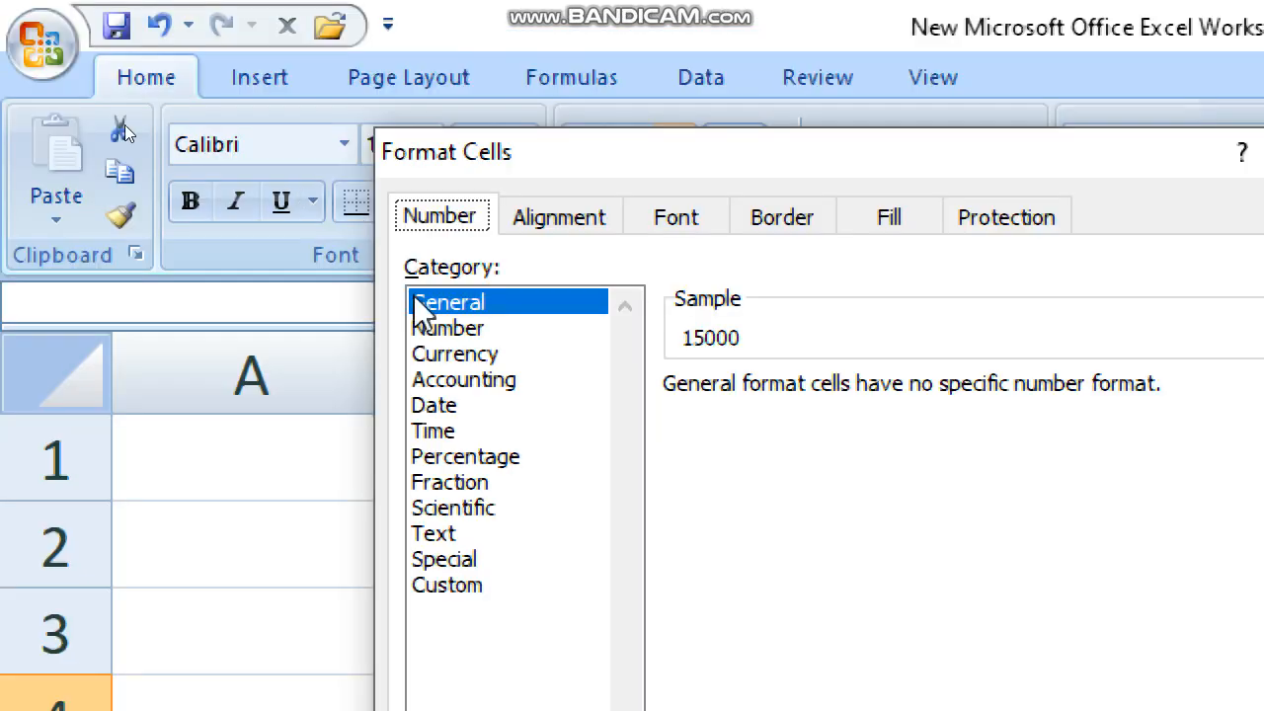
Step: Preview the Number format for G4 with 3 decimal places and with 2 decimal places
left_click(500, 332)
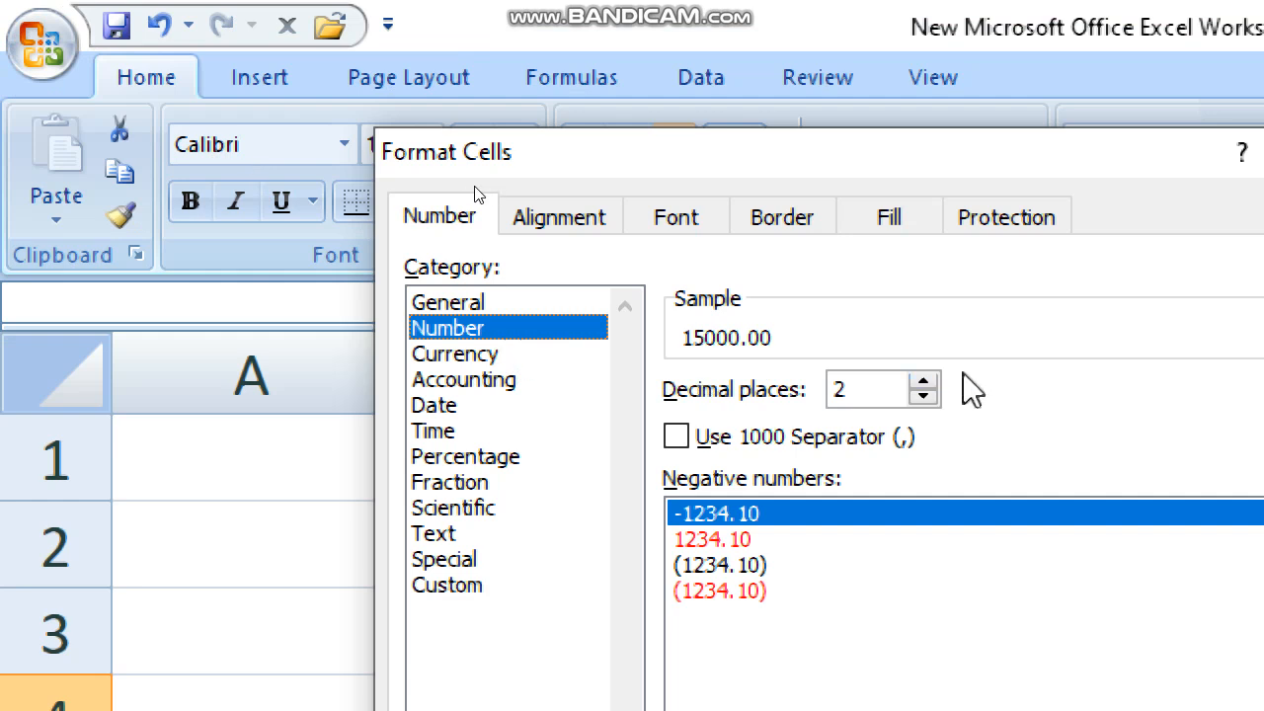
left_click(923, 382)
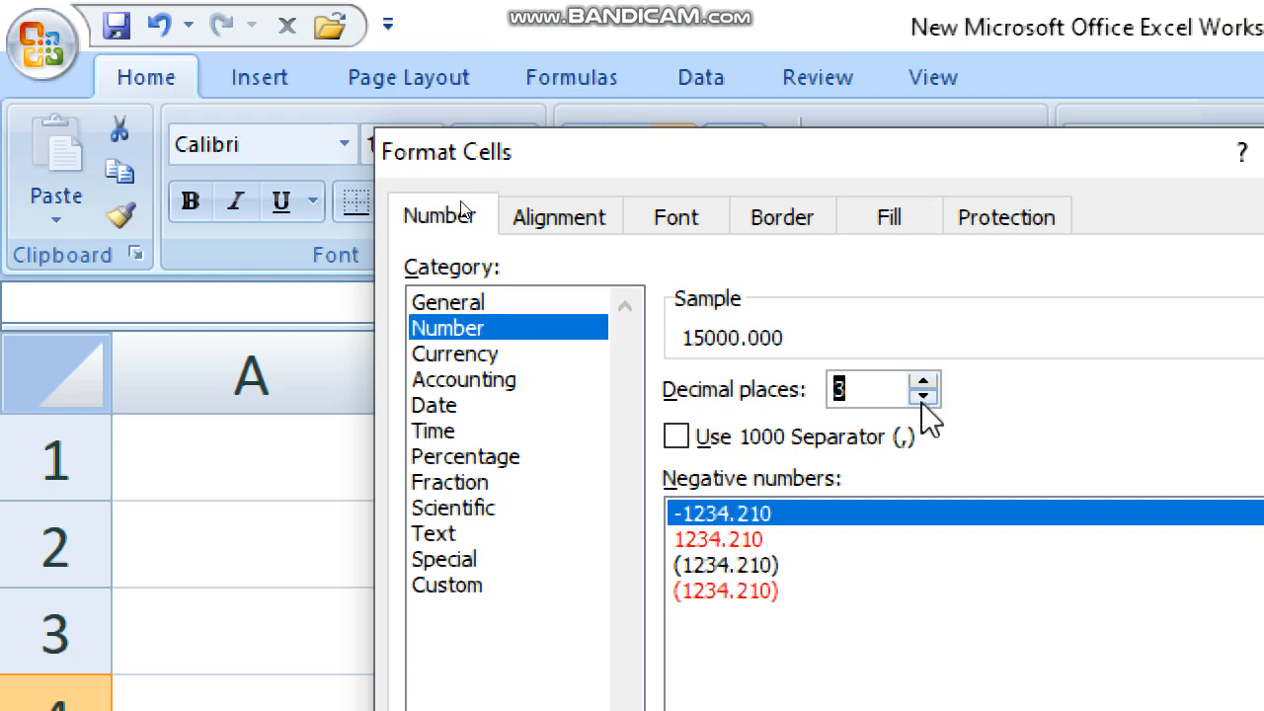
left_click(923, 395)
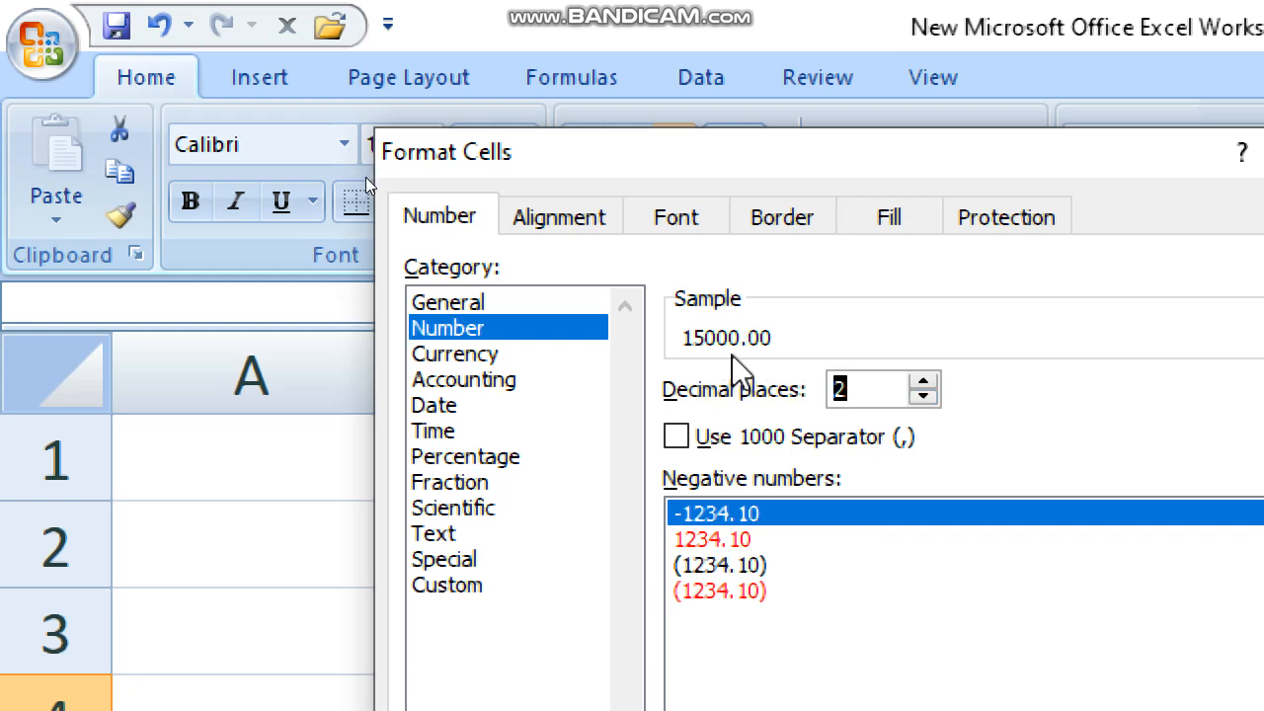
Step: Format cell G4 as Currency with the ₹ English (India) symbol and apply it
left_click(552, 355)
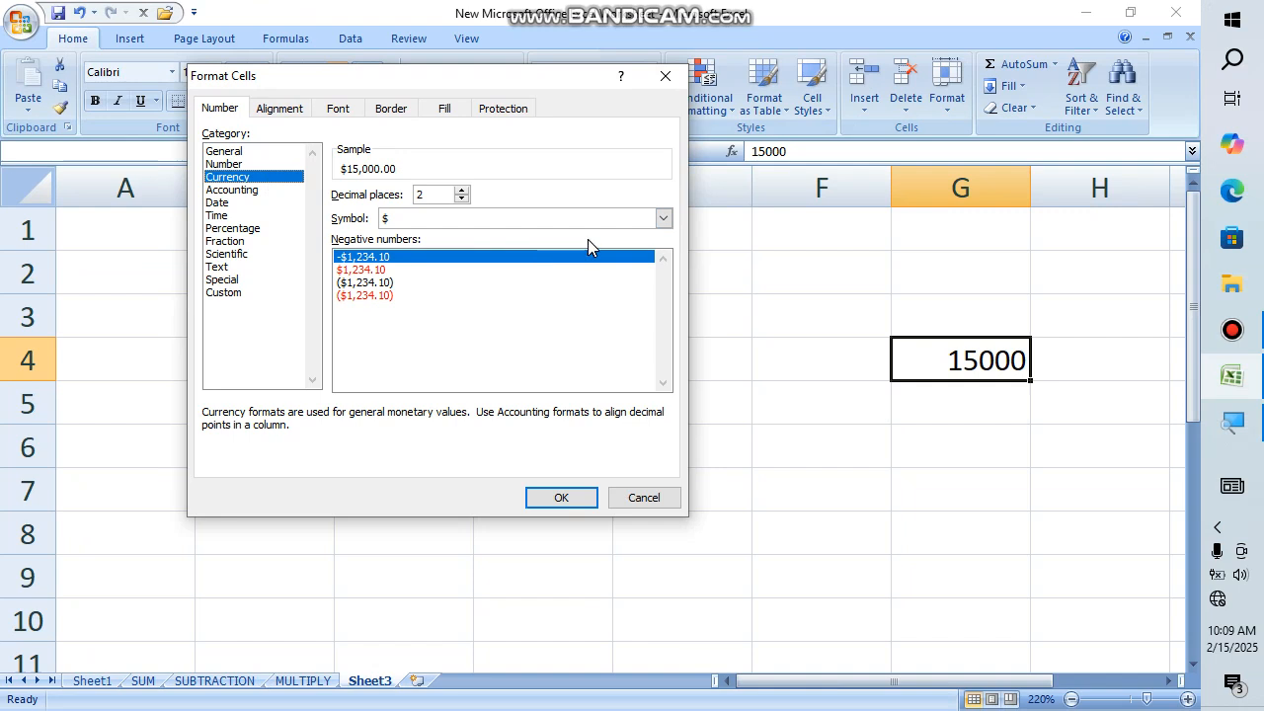
left_click(664, 221)
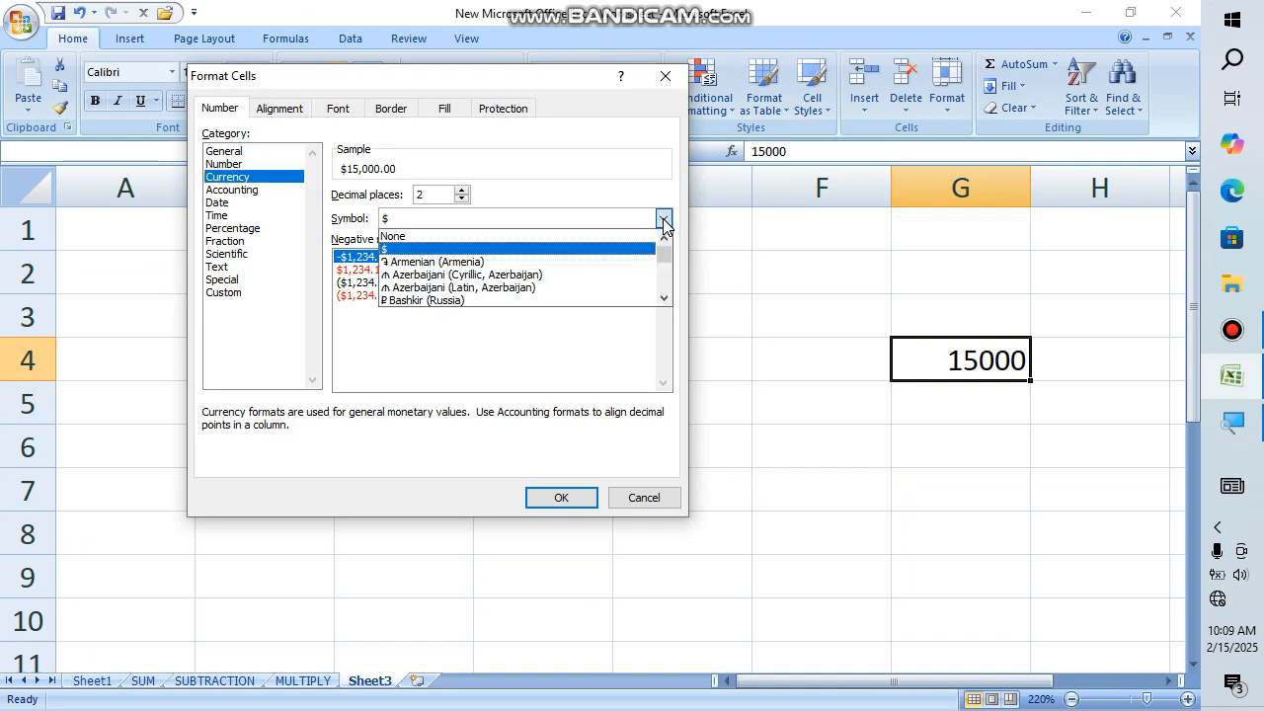
triple_click(664, 301)
triple_click(664, 300)
double_click(664, 300)
triple_click(665, 301)
triple_click(664, 300)
triple_click(665, 300)
left_click(664, 300)
left_click(667, 282)
left_click(667, 282)
left_click(666, 282)
left_click(666, 282)
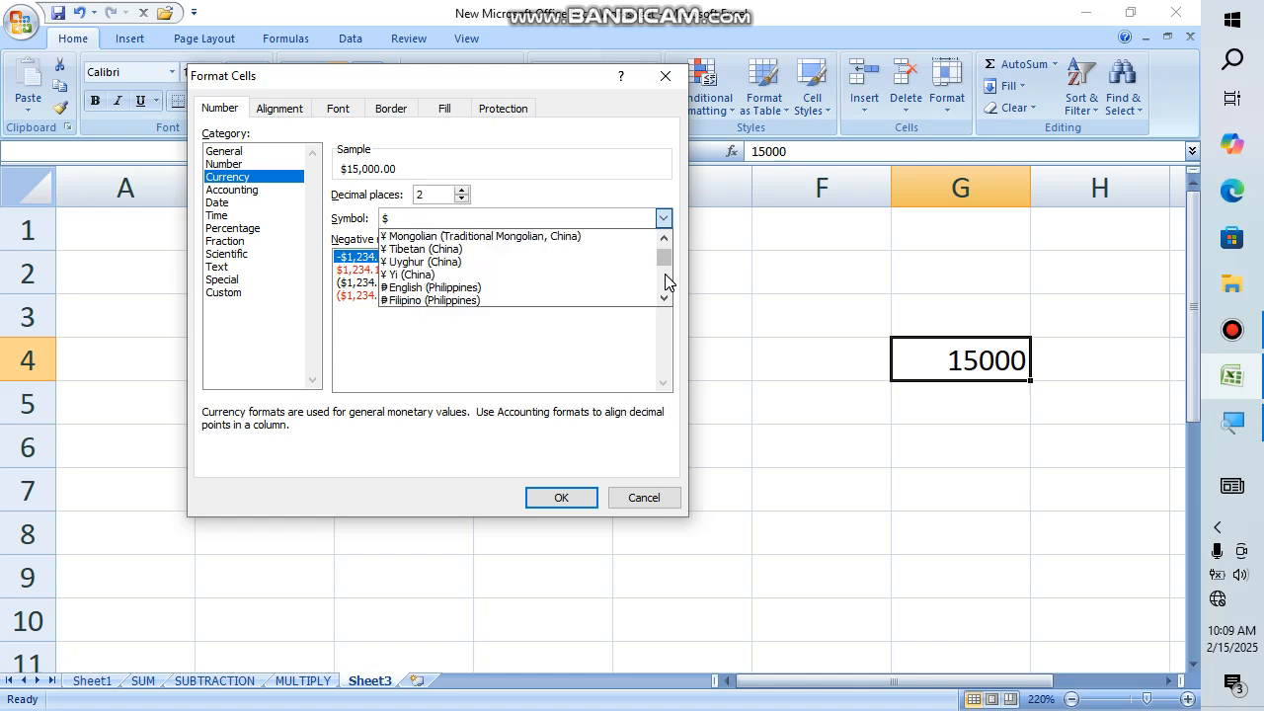
left_click(665, 300)
triple_click(665, 300)
triple_click(665, 301)
triple_click(665, 300)
triple_click(664, 301)
double_click(665, 301)
triple_click(664, 300)
triple_click(665, 300)
triple_click(664, 300)
double_click(664, 300)
triple_click(665, 300)
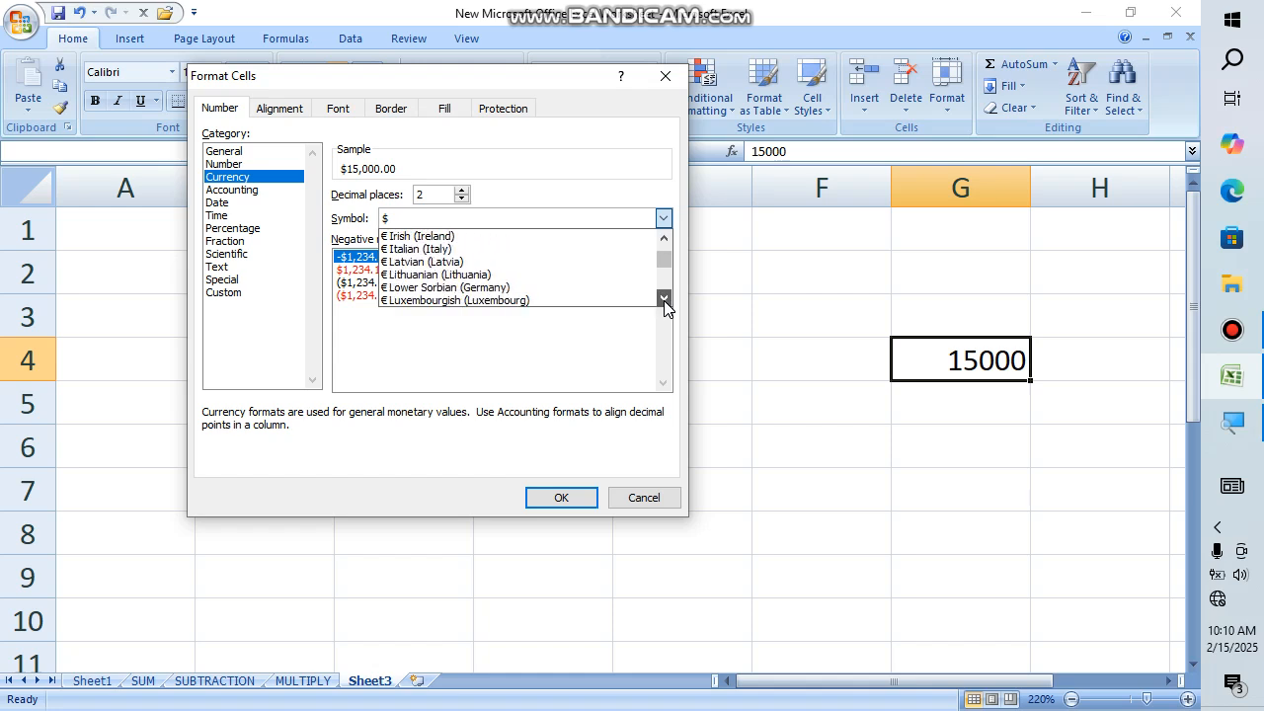
triple_click(664, 300)
triple_click(664, 300)
double_click(665, 301)
triple_click(665, 300)
triple_click(664, 300)
double_click(665, 300)
double_click(664, 300)
double_click(665, 300)
triple_click(665, 300)
double_click(665, 301)
triple_click(664, 300)
left_click(665, 301)
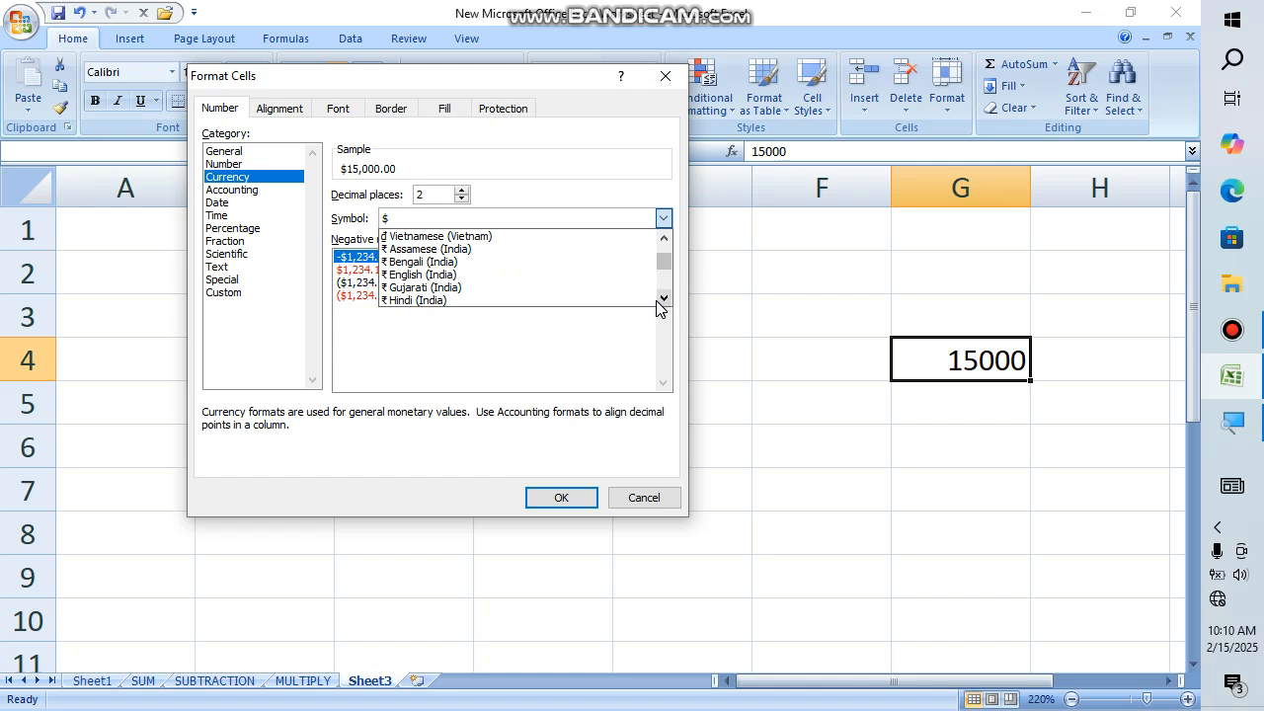
left_click(661, 300)
left_click(660, 300)
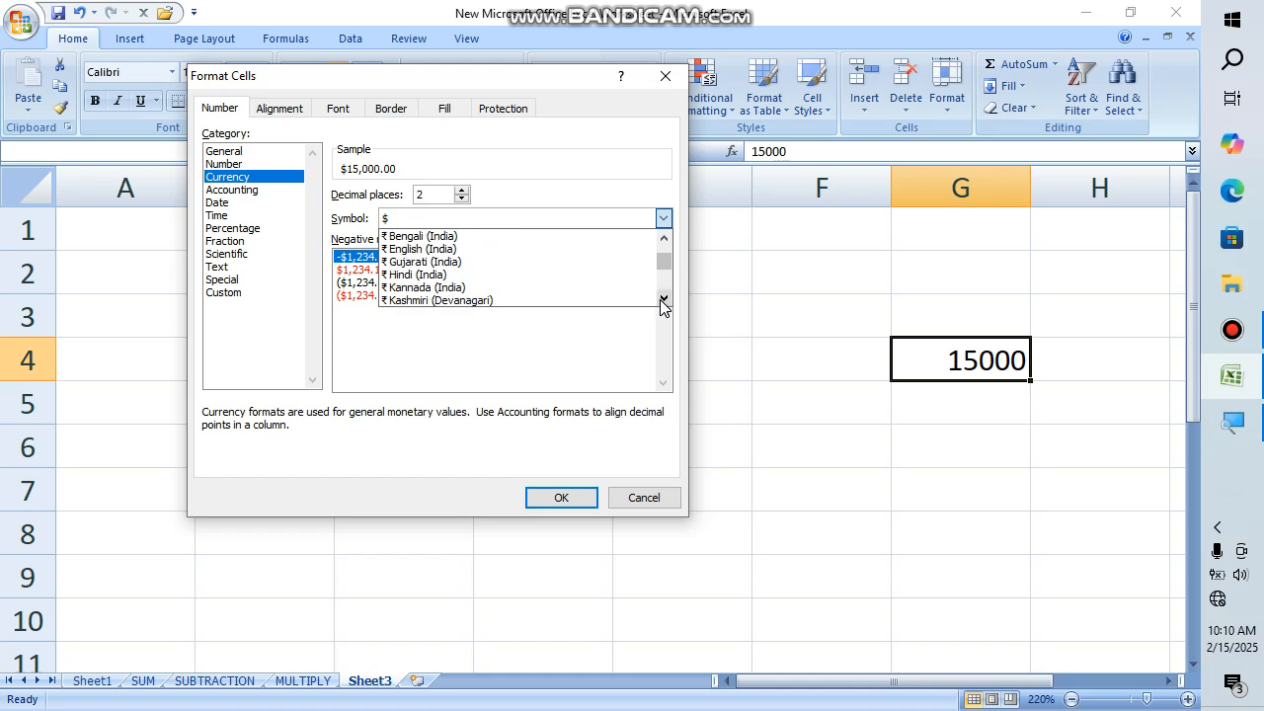
left_click(568, 249)
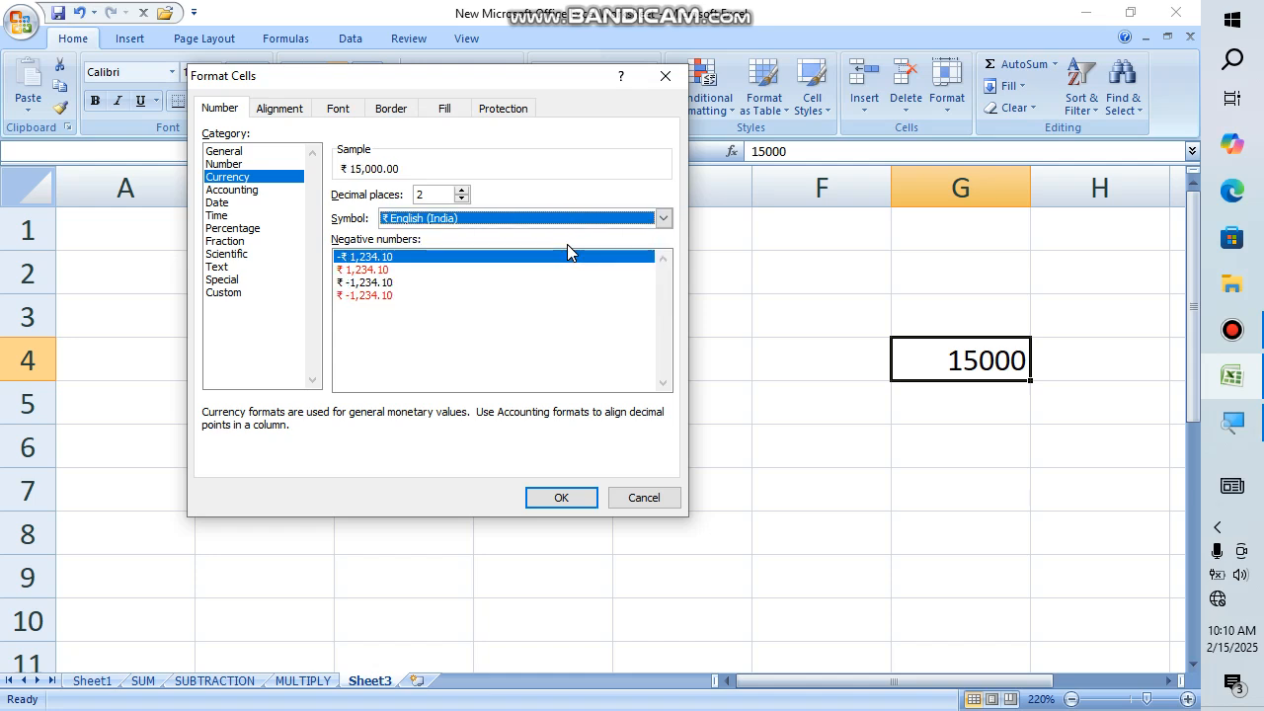
left_click(559, 497)
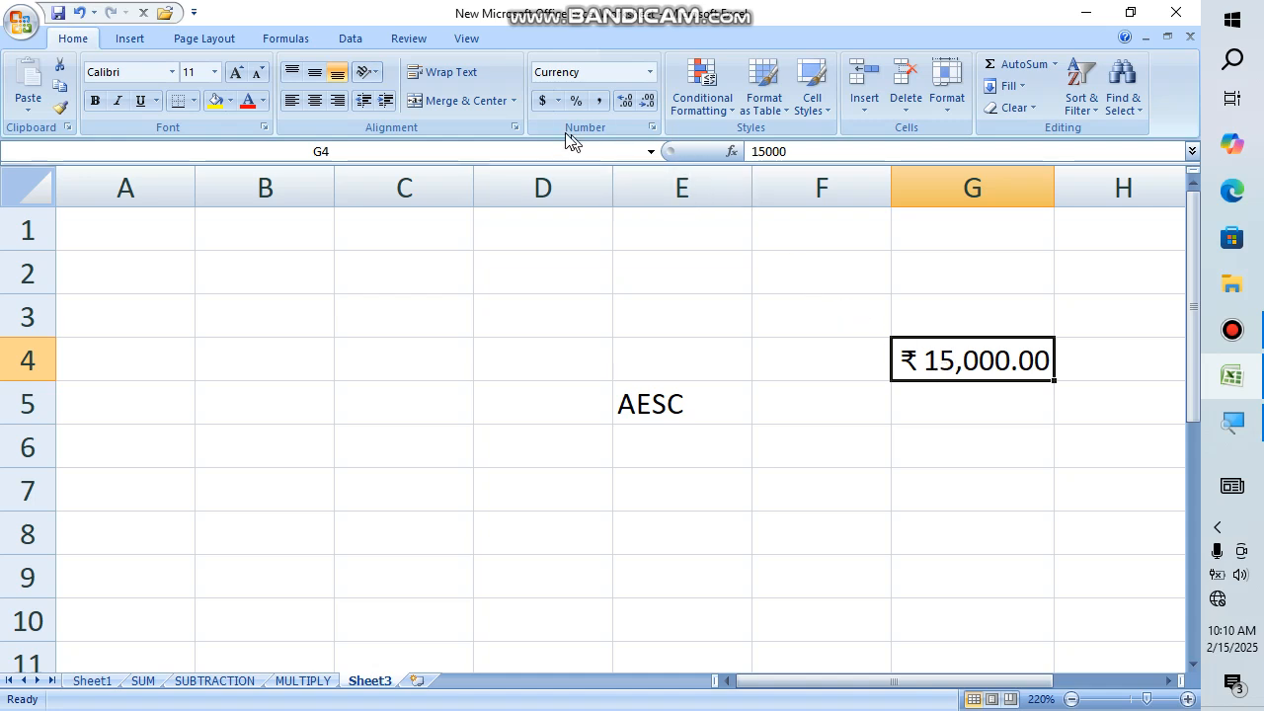
Step: Preview the Accounting and Date formats for cell G4 and close the format settings without applying them
left_click(515, 127)
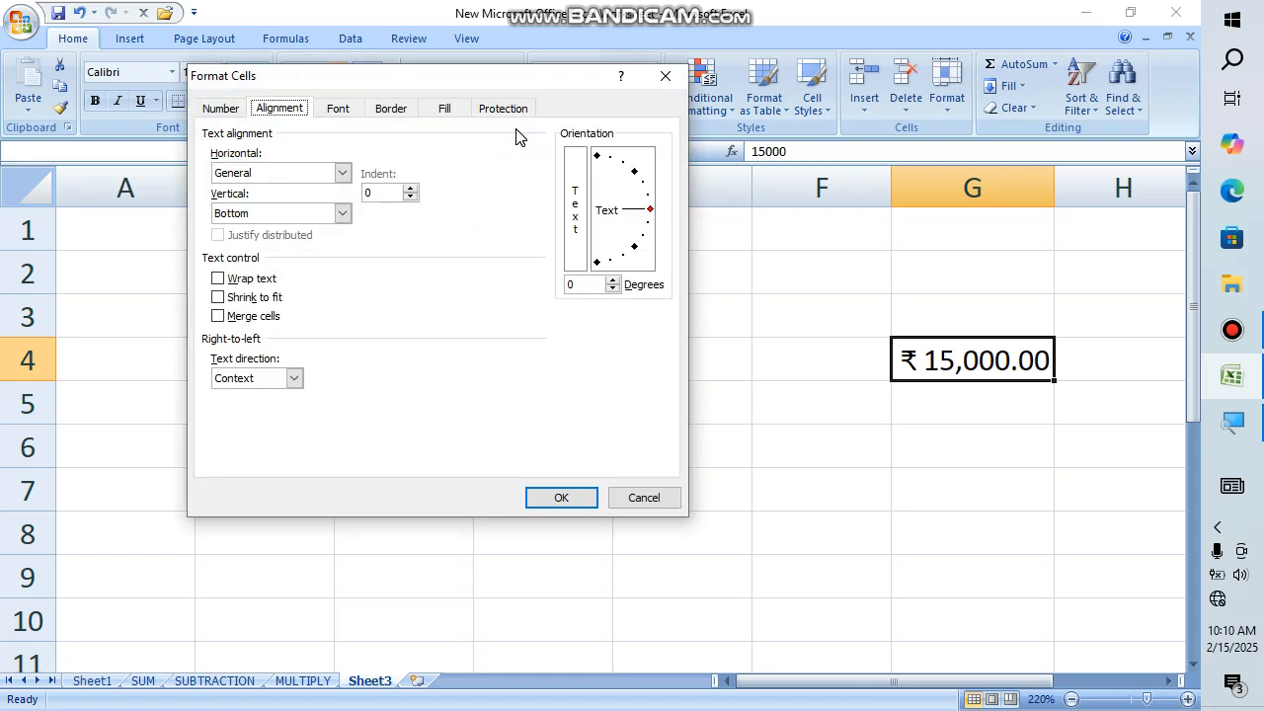
left_click(225, 107)
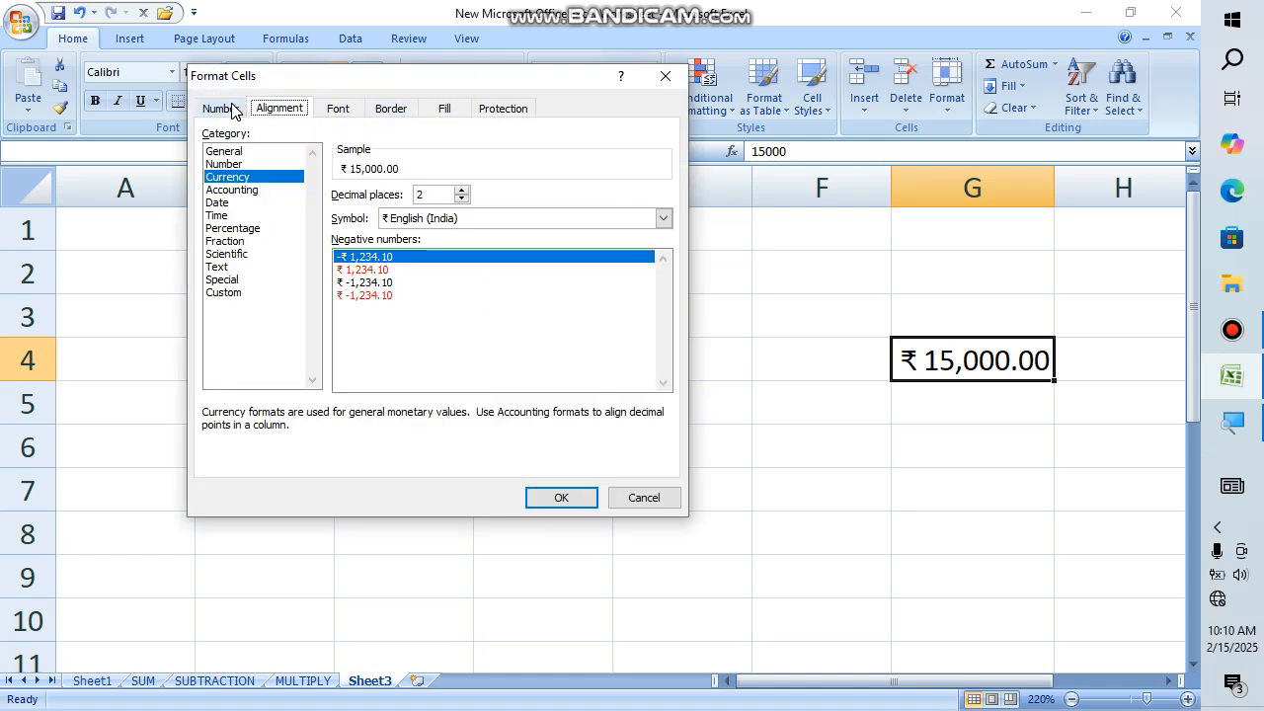
left_click(235, 190)
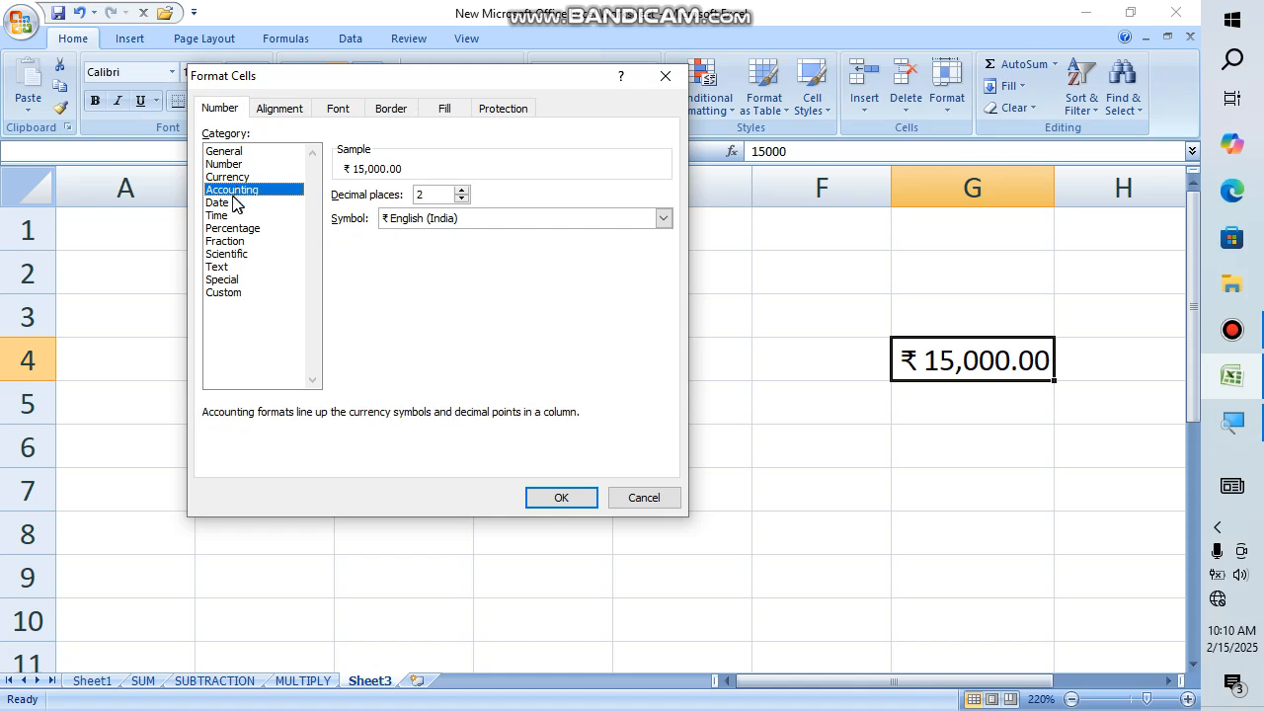
left_click(231, 204)
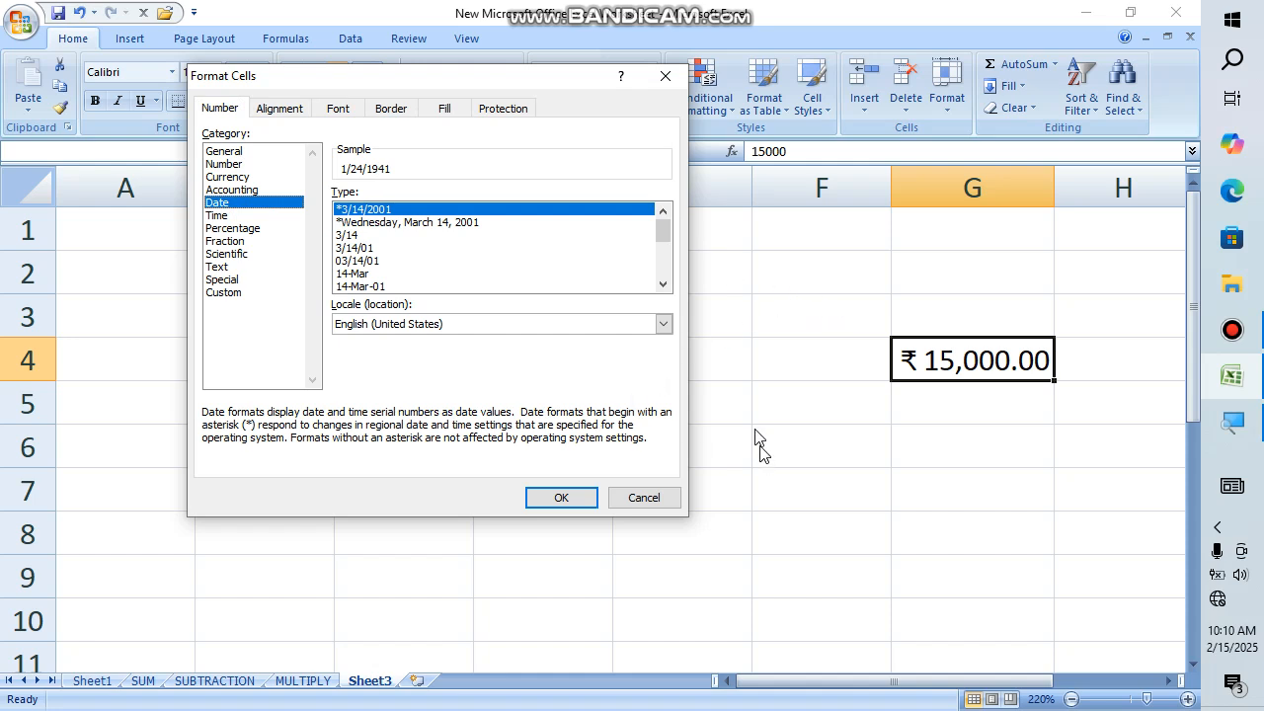
left_click(659, 76)
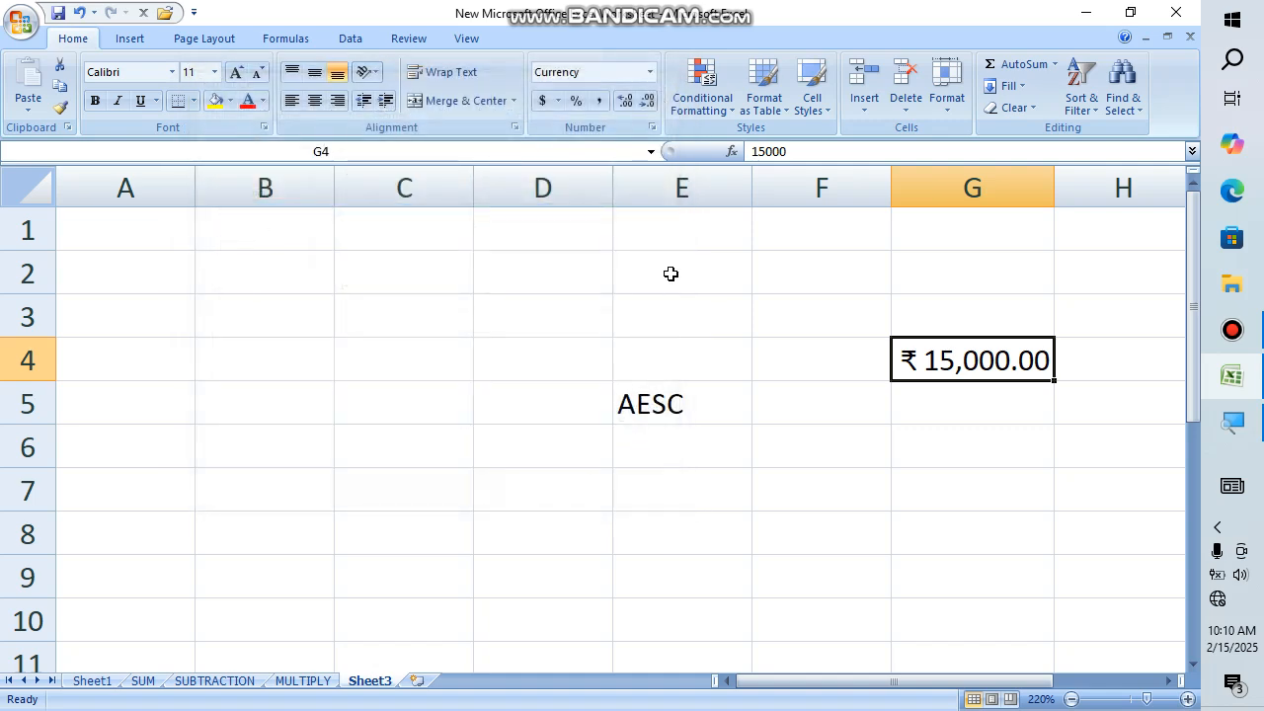
Step: Enter the date 1-2 in cell E2
left_click(669, 270)
type("1-2")
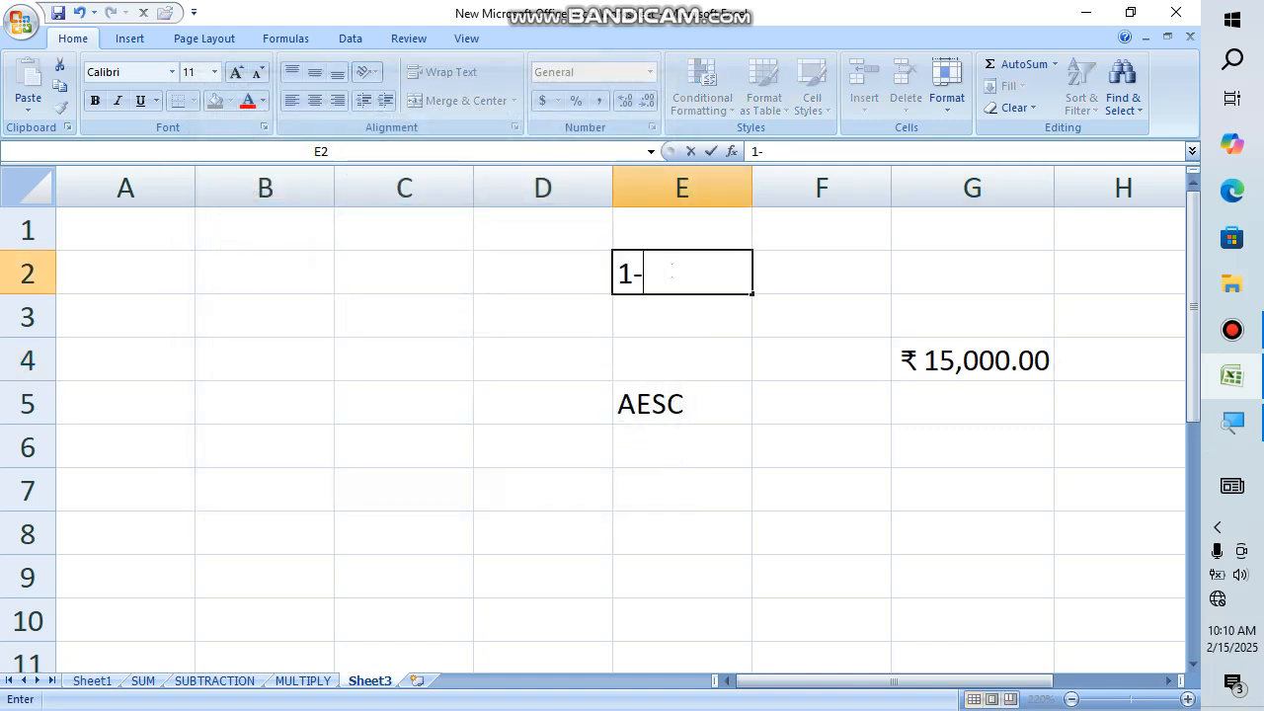
key("Return")
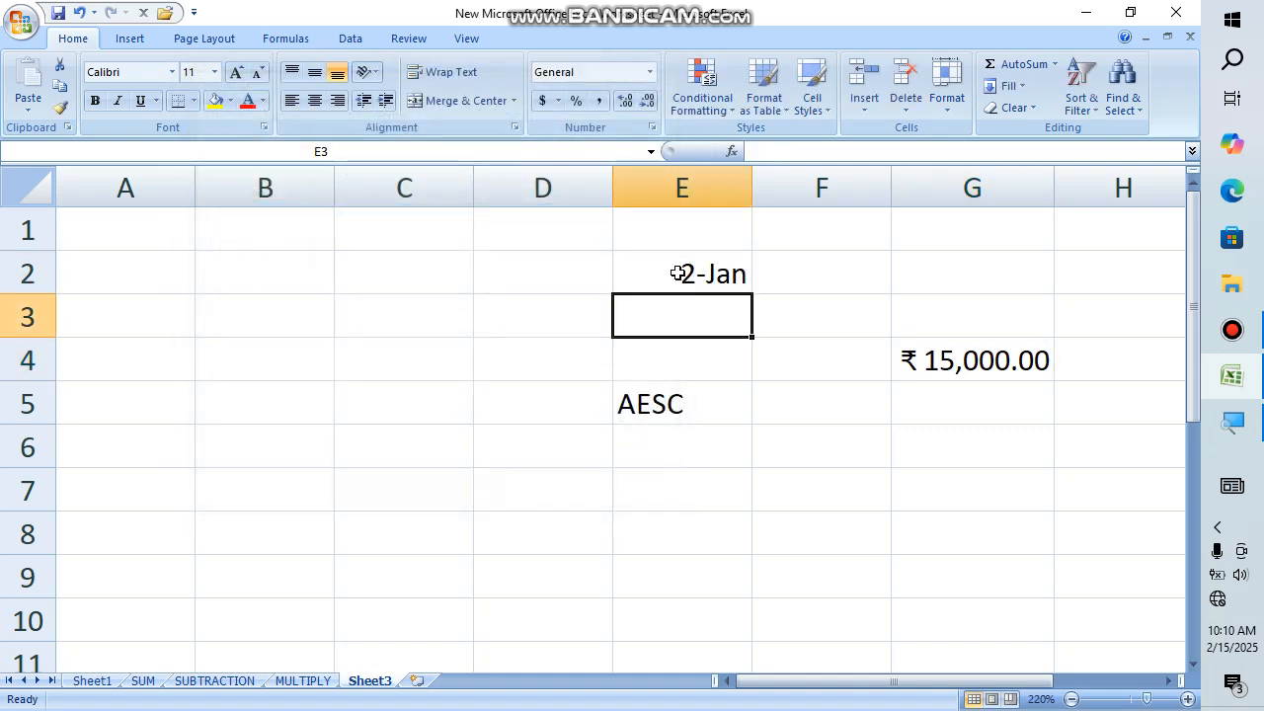
Step: Try the long date format "*Wednesday, March 14, 2001" on cell E2 and undo the change
left_click(678, 273)
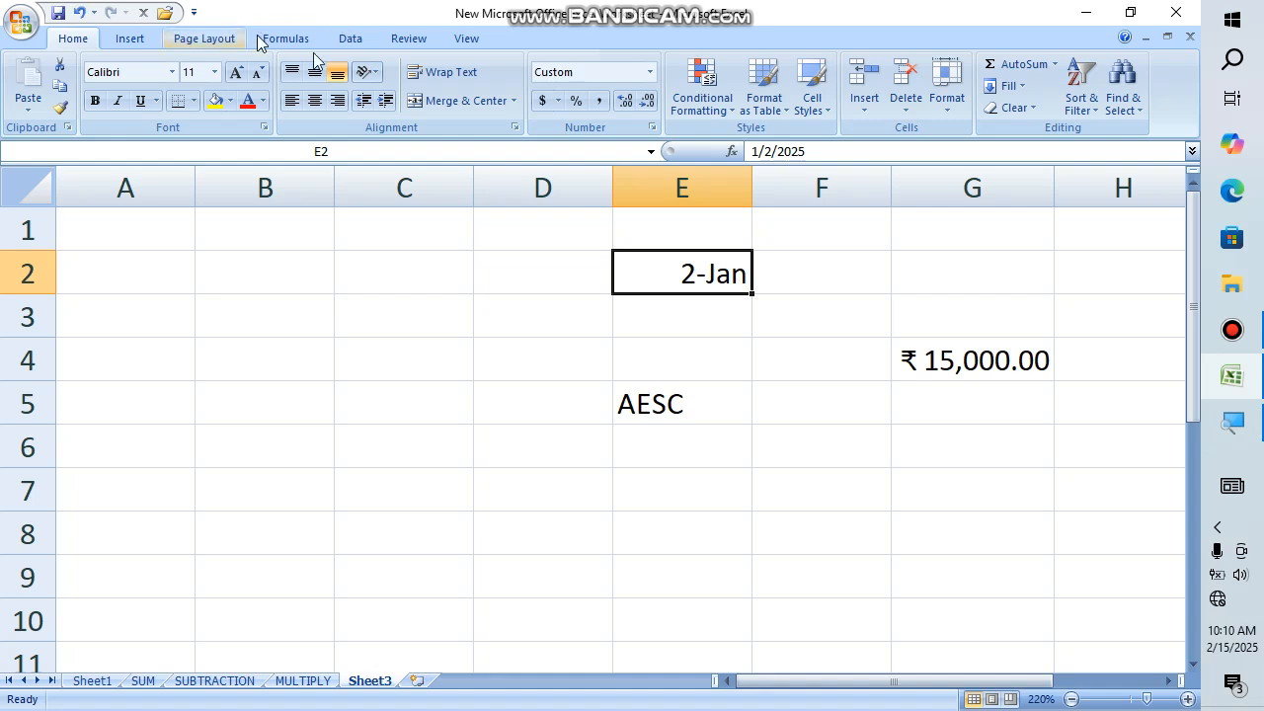
left_click(514, 127)
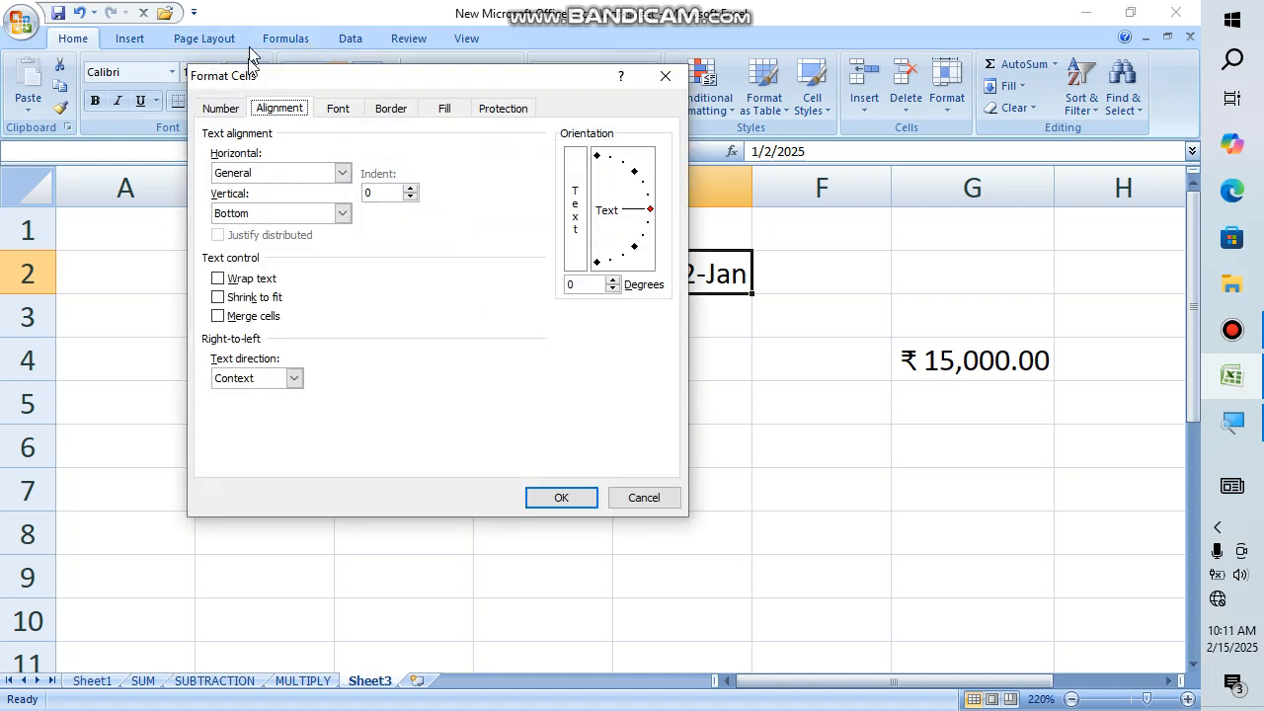
left_click(221, 107)
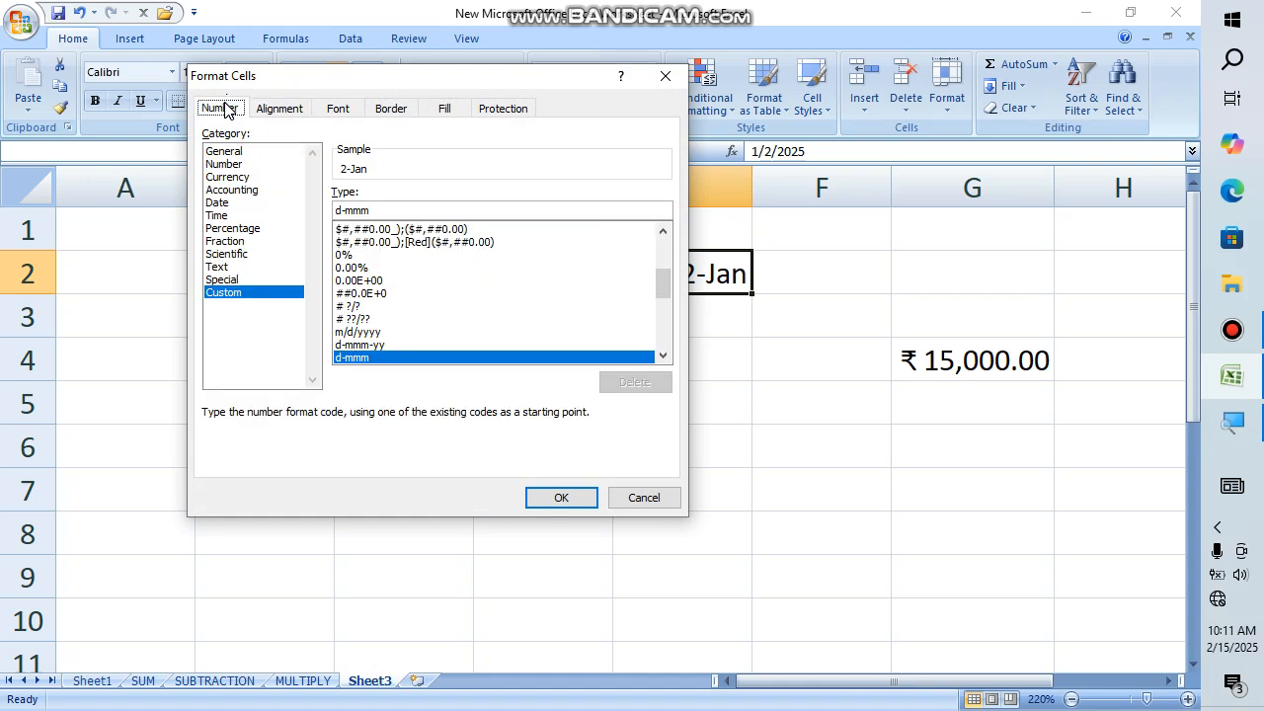
left_click(256, 203)
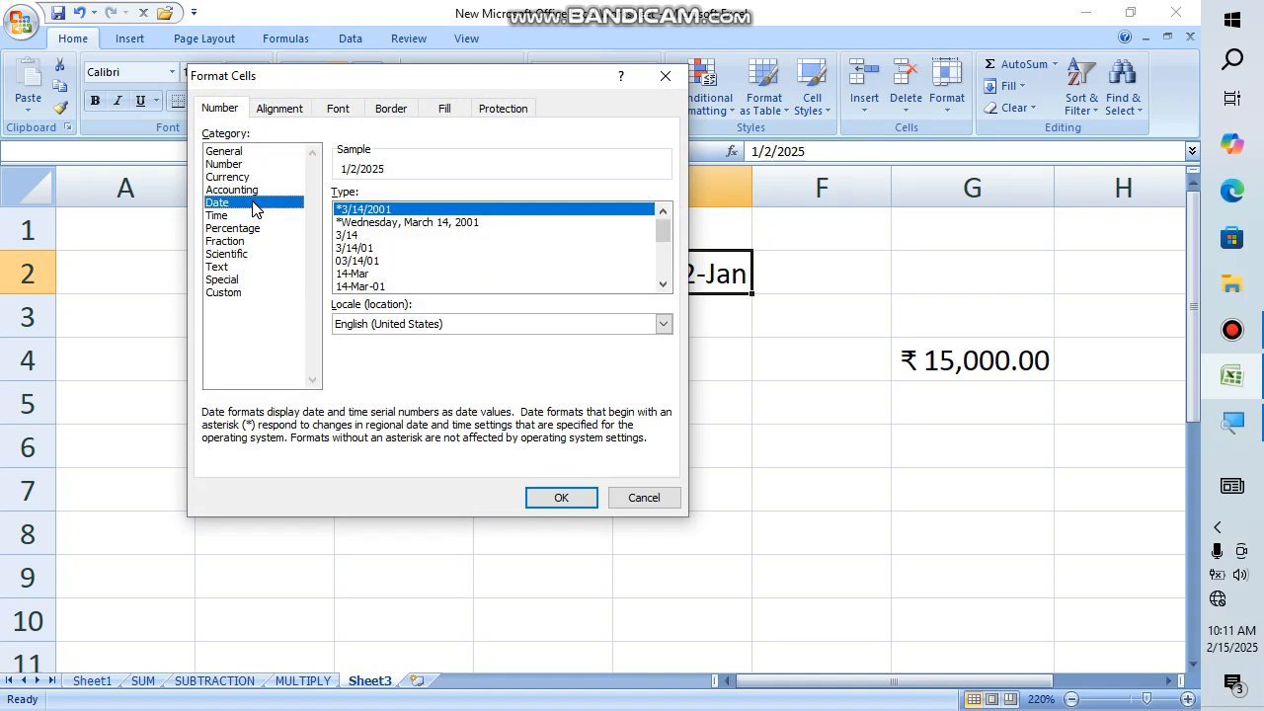
left_click(419, 223)
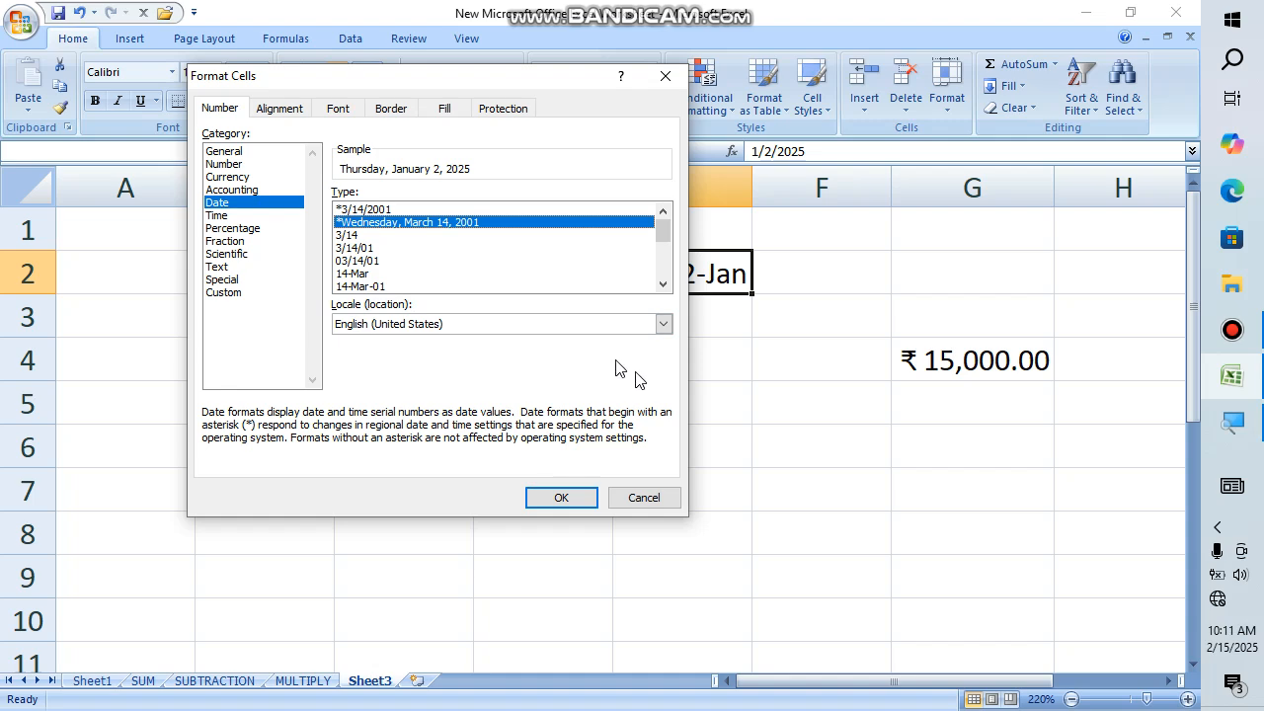
left_click(559, 498)
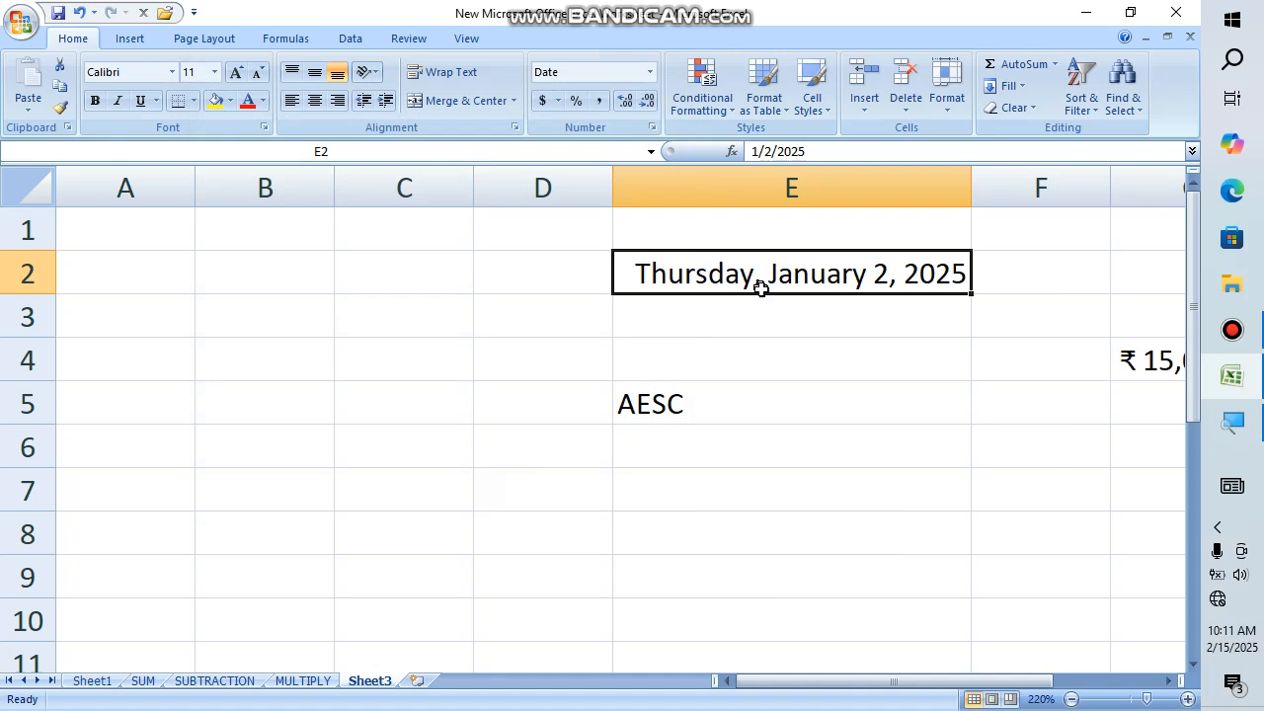
key("ctrl+z")
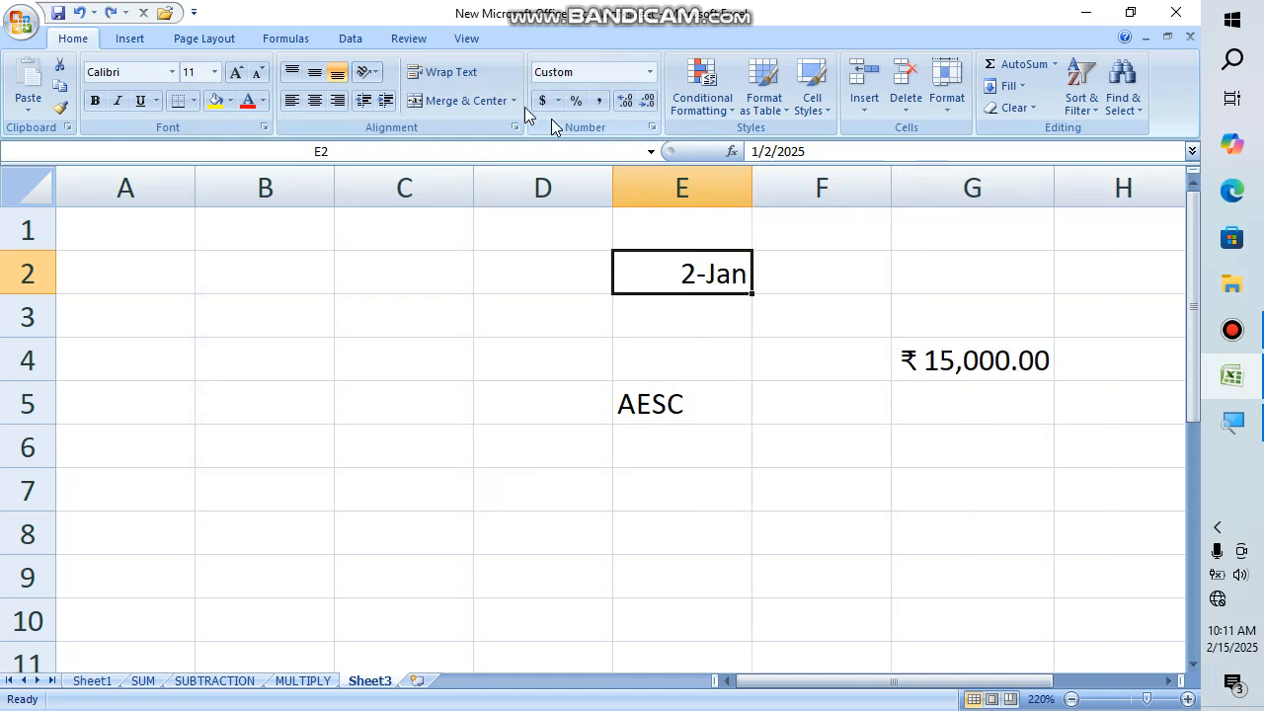
Step: Preview the Time, Percentage, Fraction, Scientific, Text, Special and Custom number formats for cell E2
left_click(134, 42)
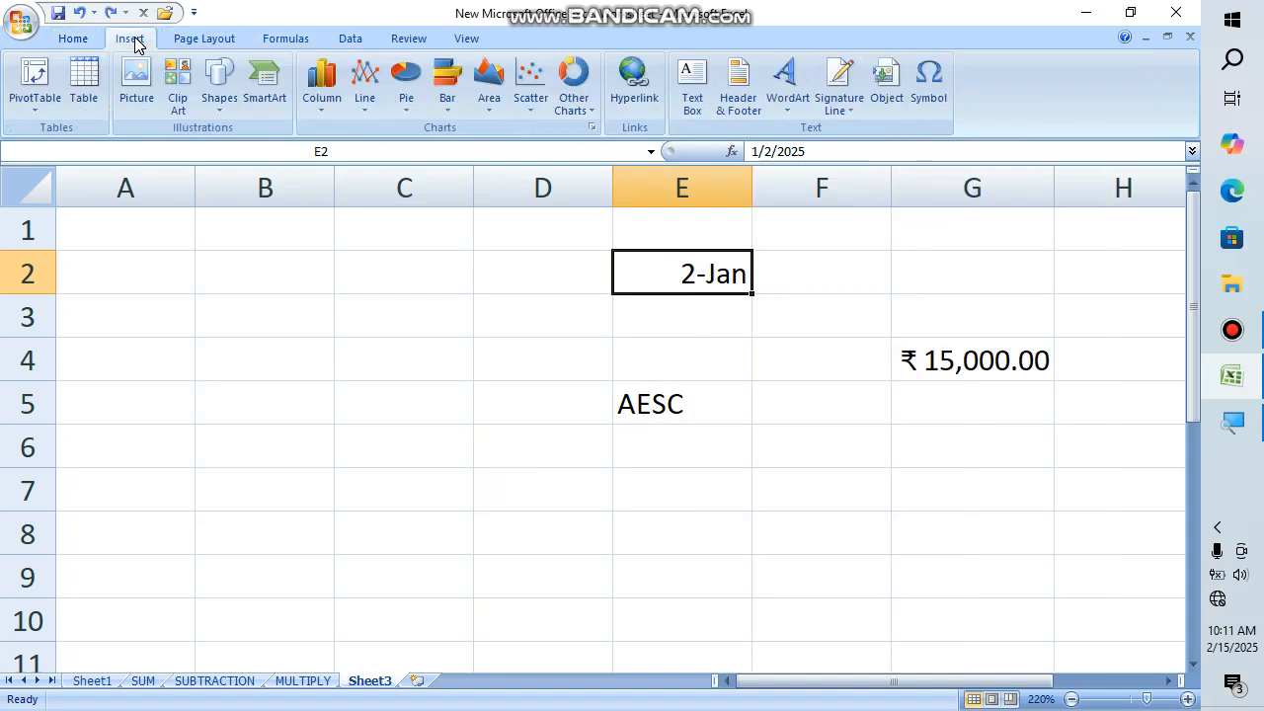
left_click(67, 42)
left_click(514, 127)
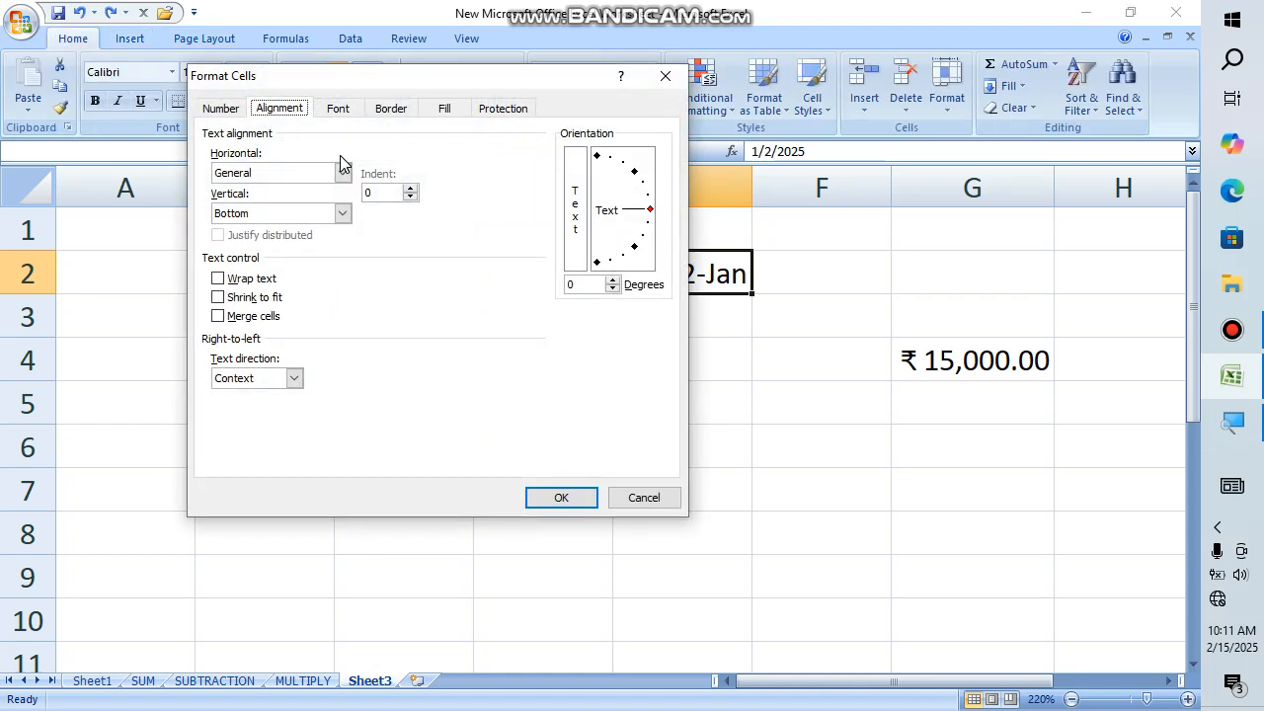
left_click(232, 109)
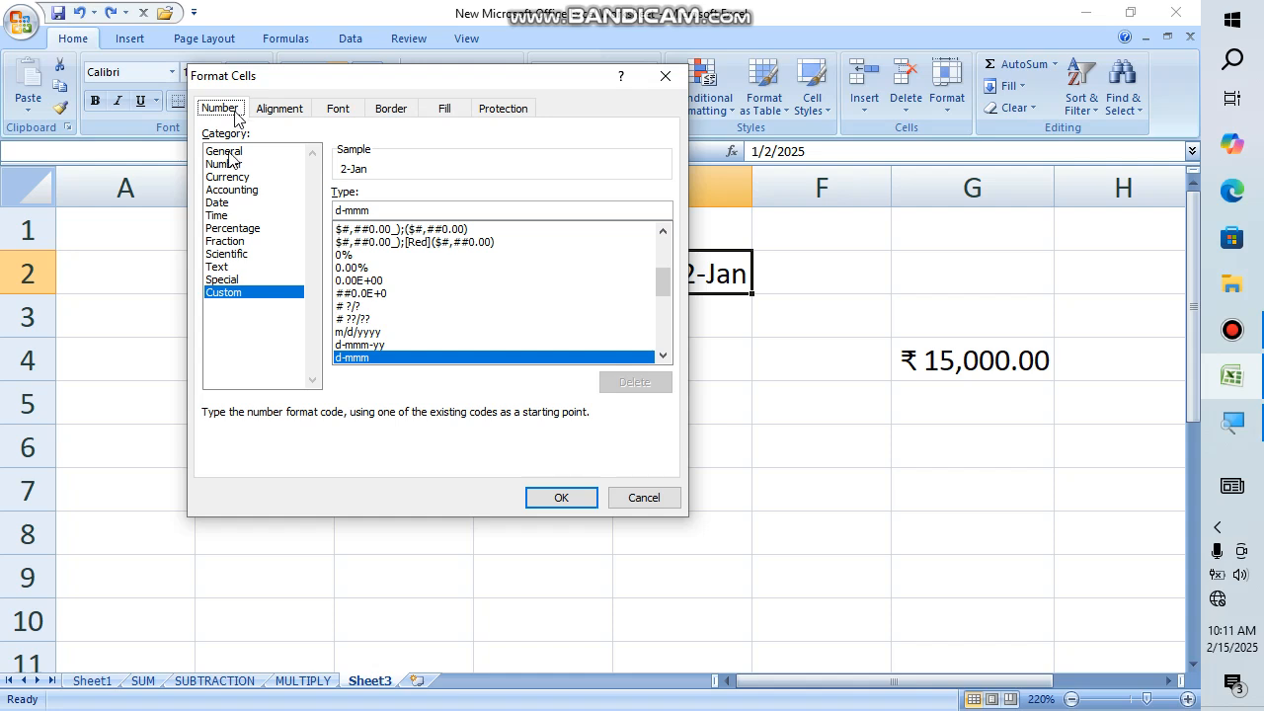
left_click(234, 218)
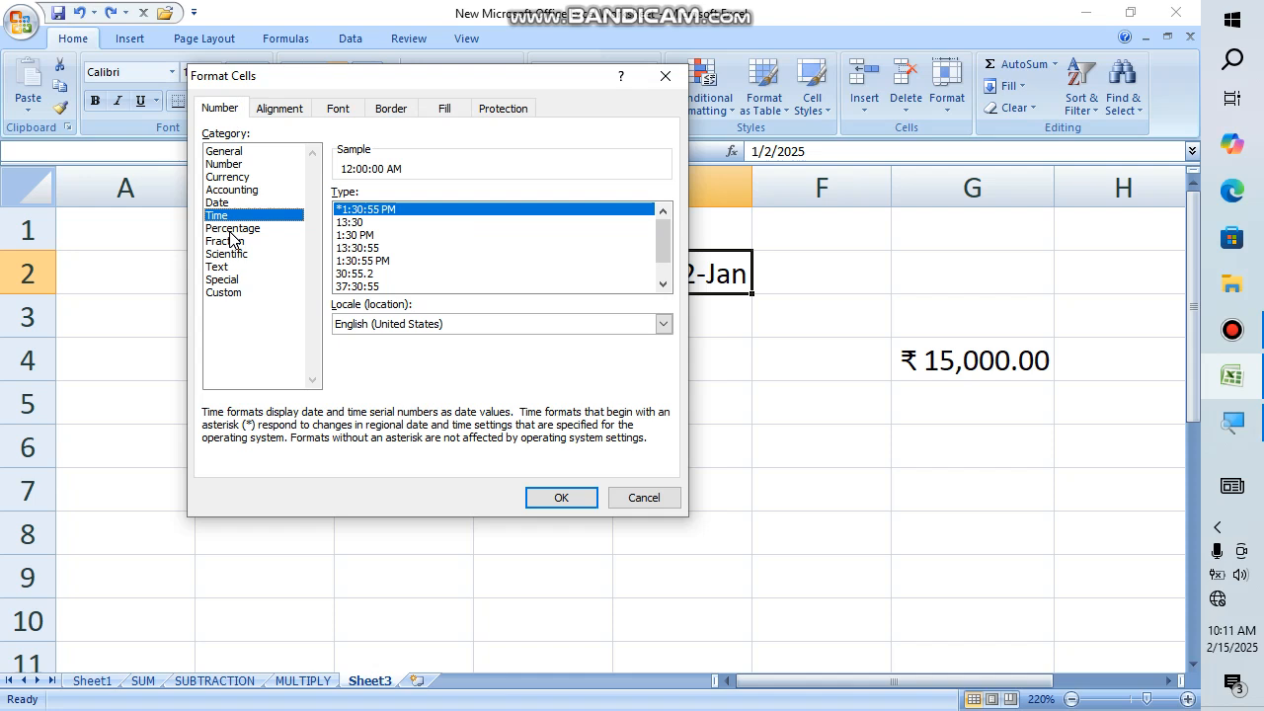
left_click(231, 229)
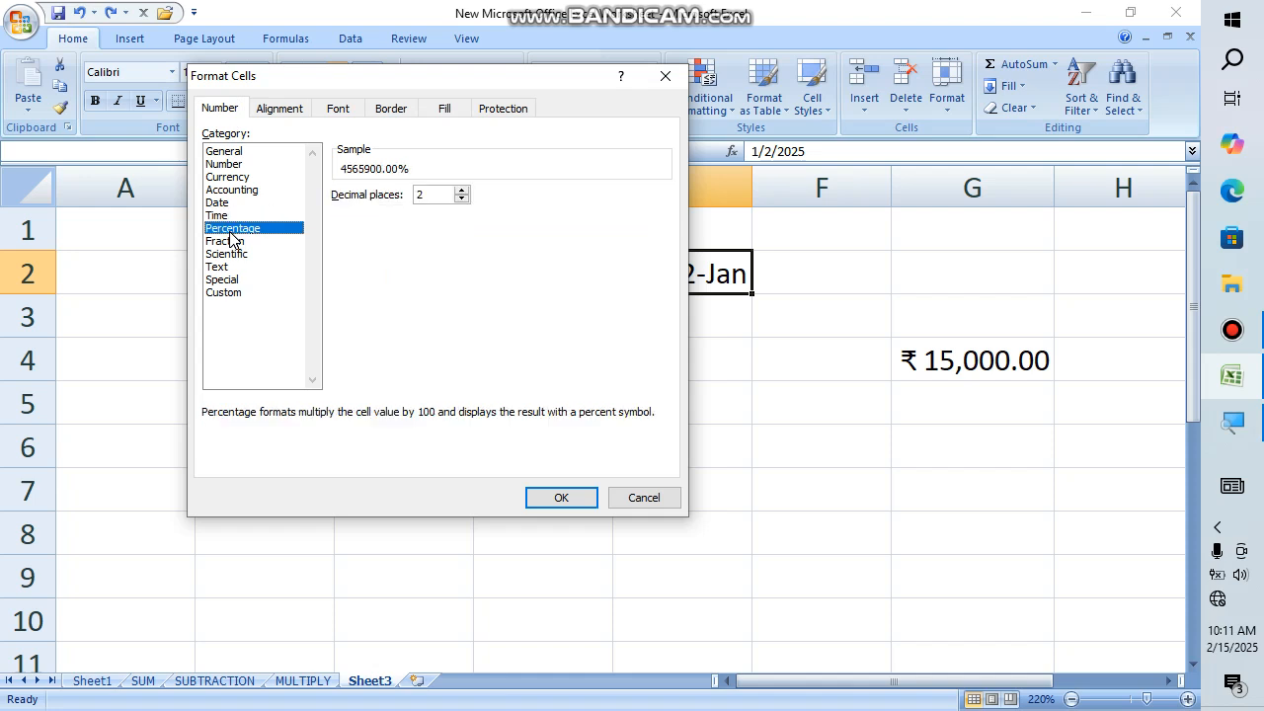
left_click(227, 243)
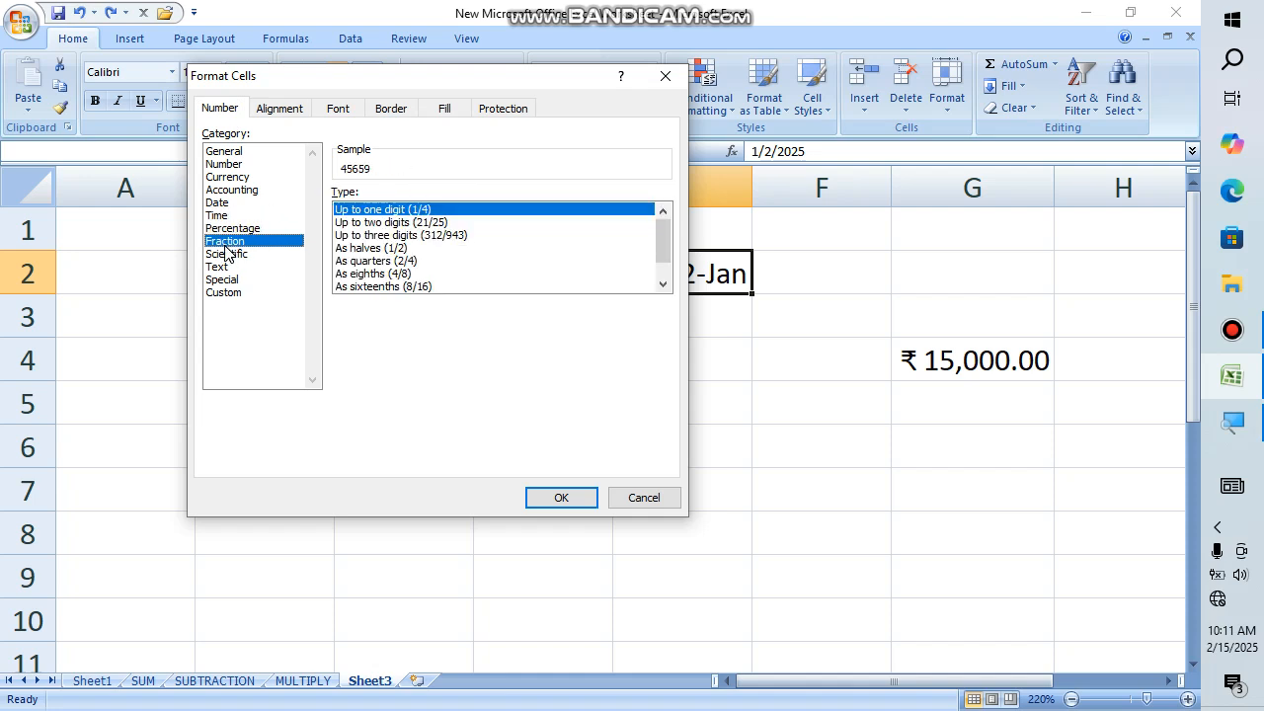
left_click(226, 256)
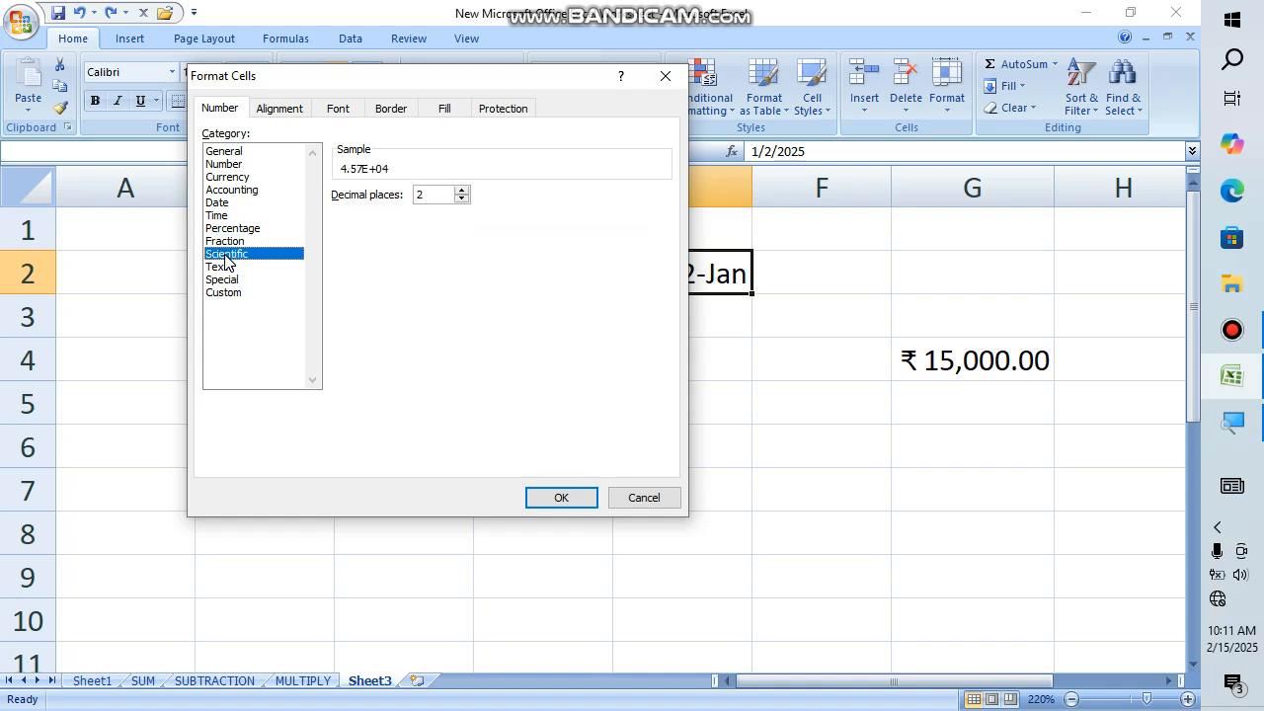
left_click(225, 267)
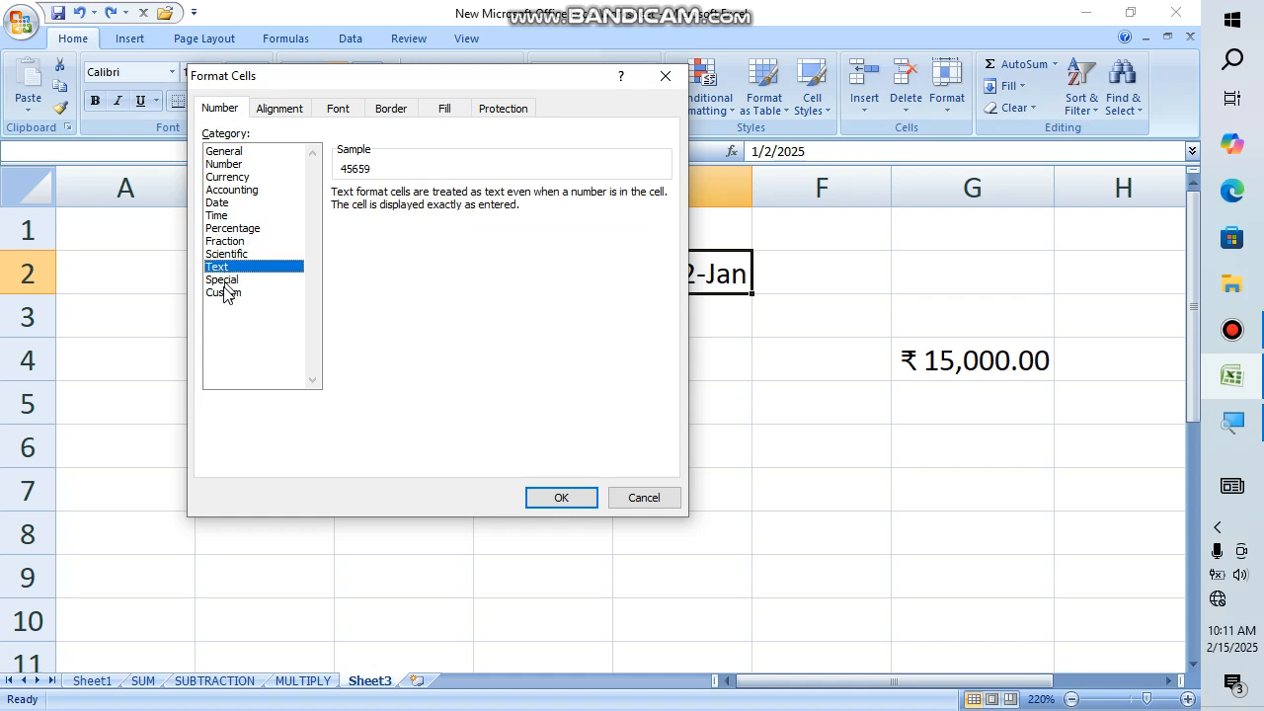
left_click(226, 283)
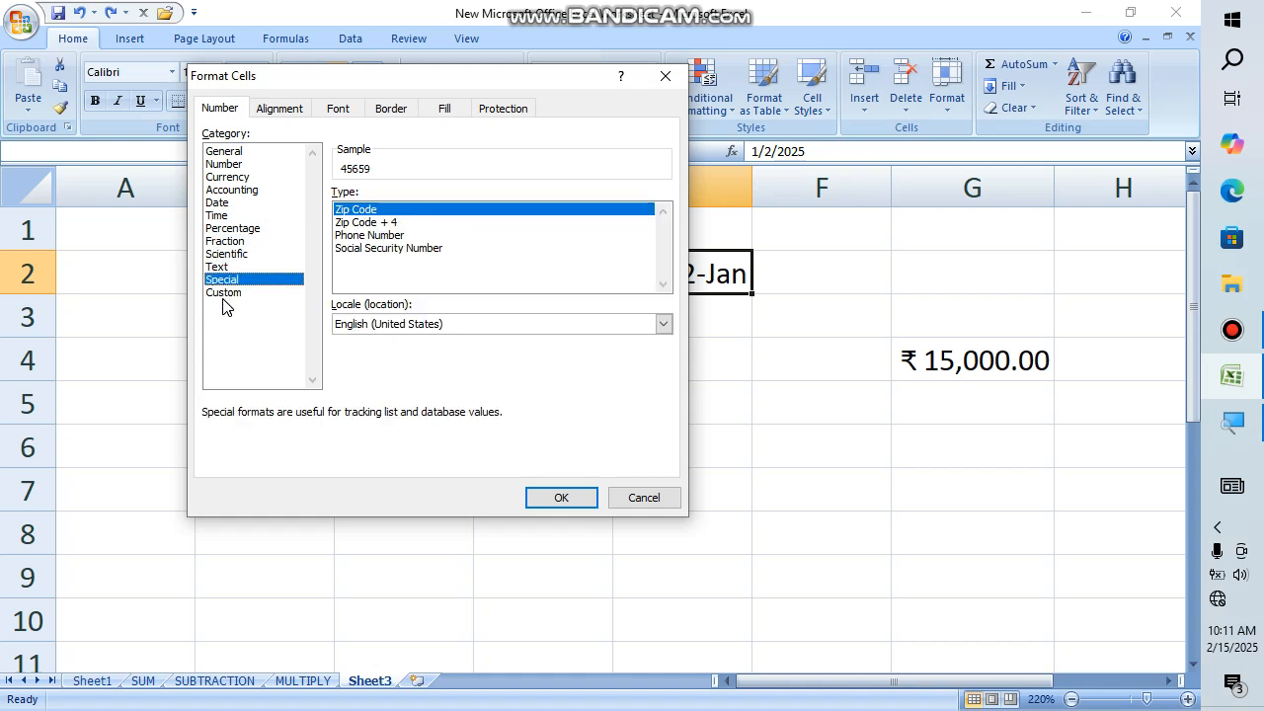
left_click(225, 292)
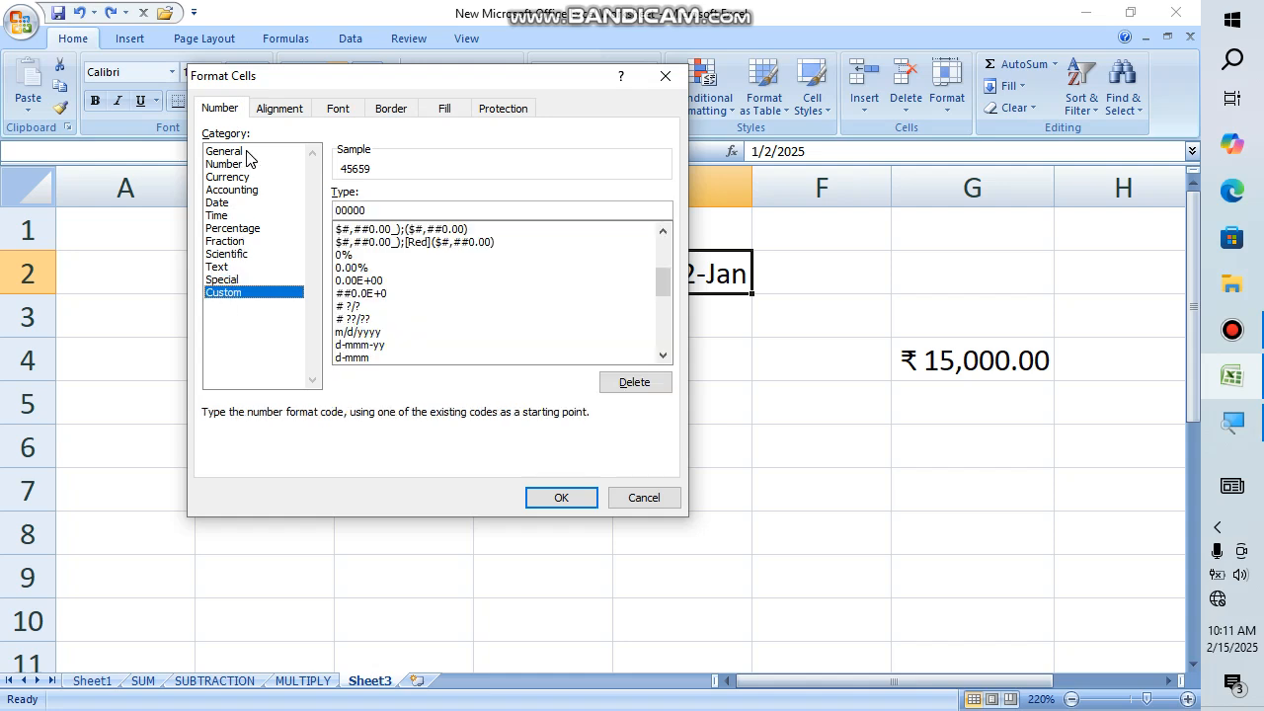
Step: Try center, left and right horizontal alignment on the text AESC in cell G7
left_click(260, 112)
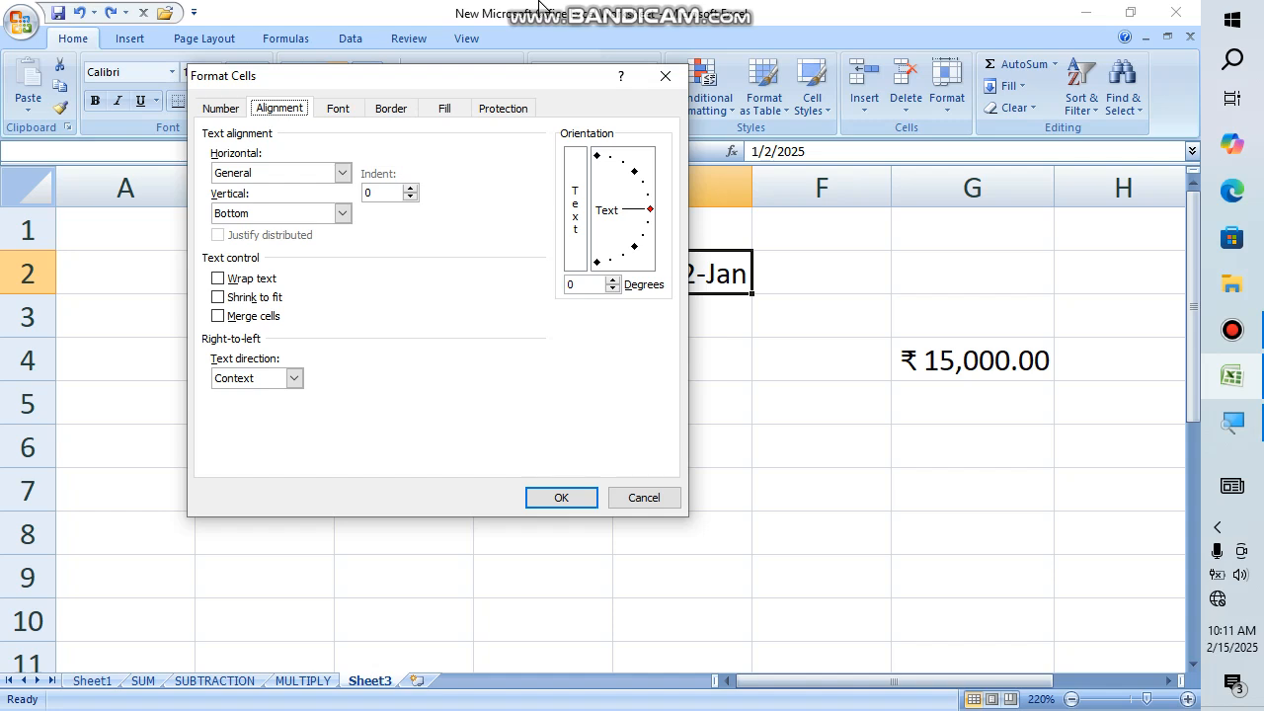
mouse_move(539, 4)
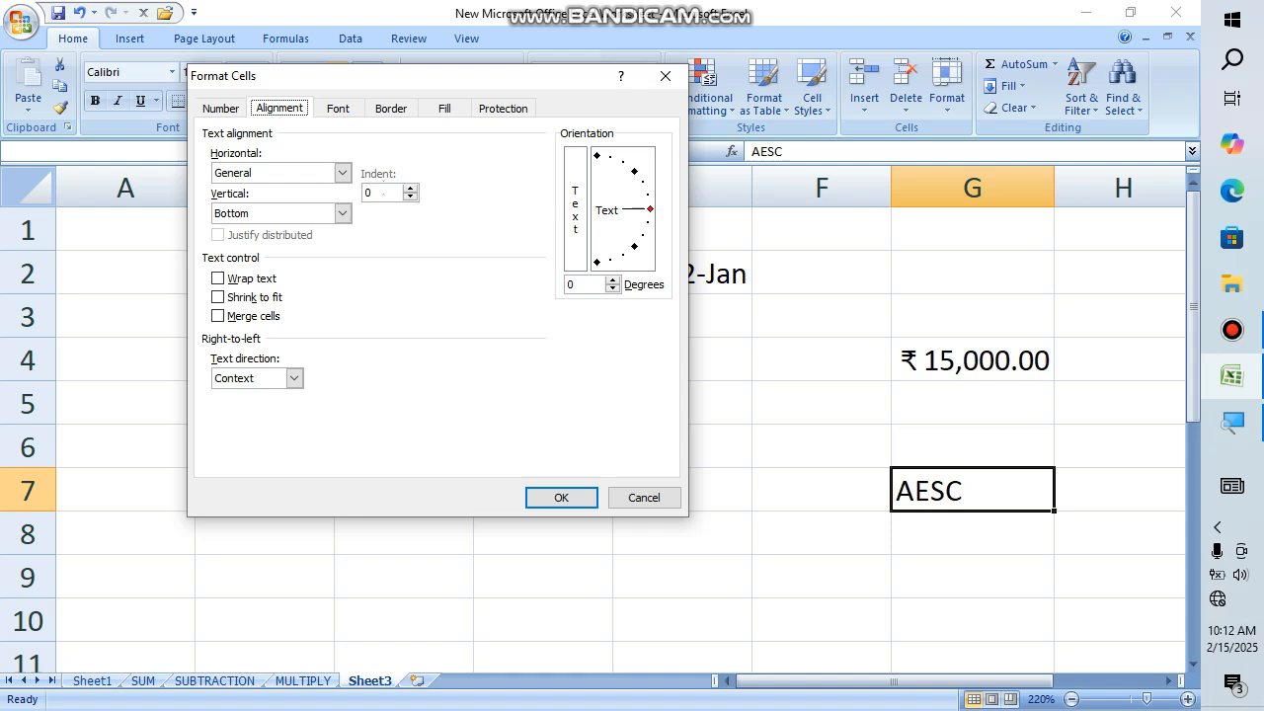
left_click(341, 173)
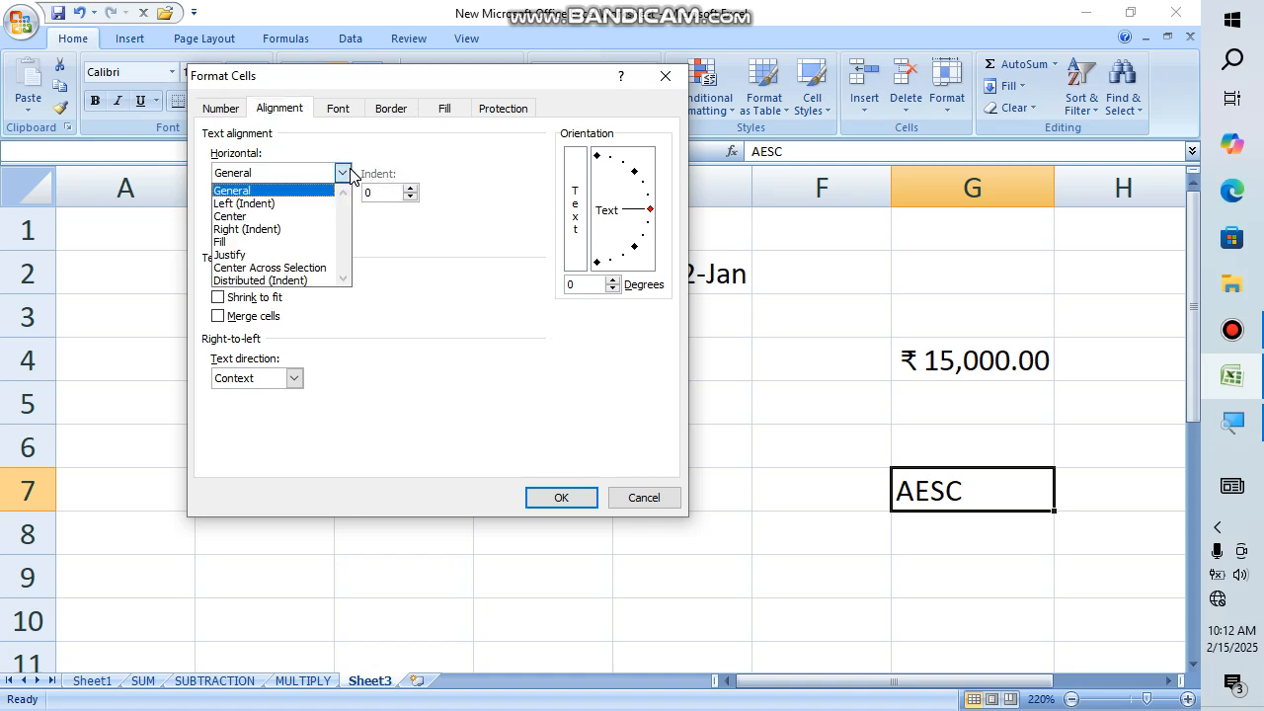
left_click(309, 217)
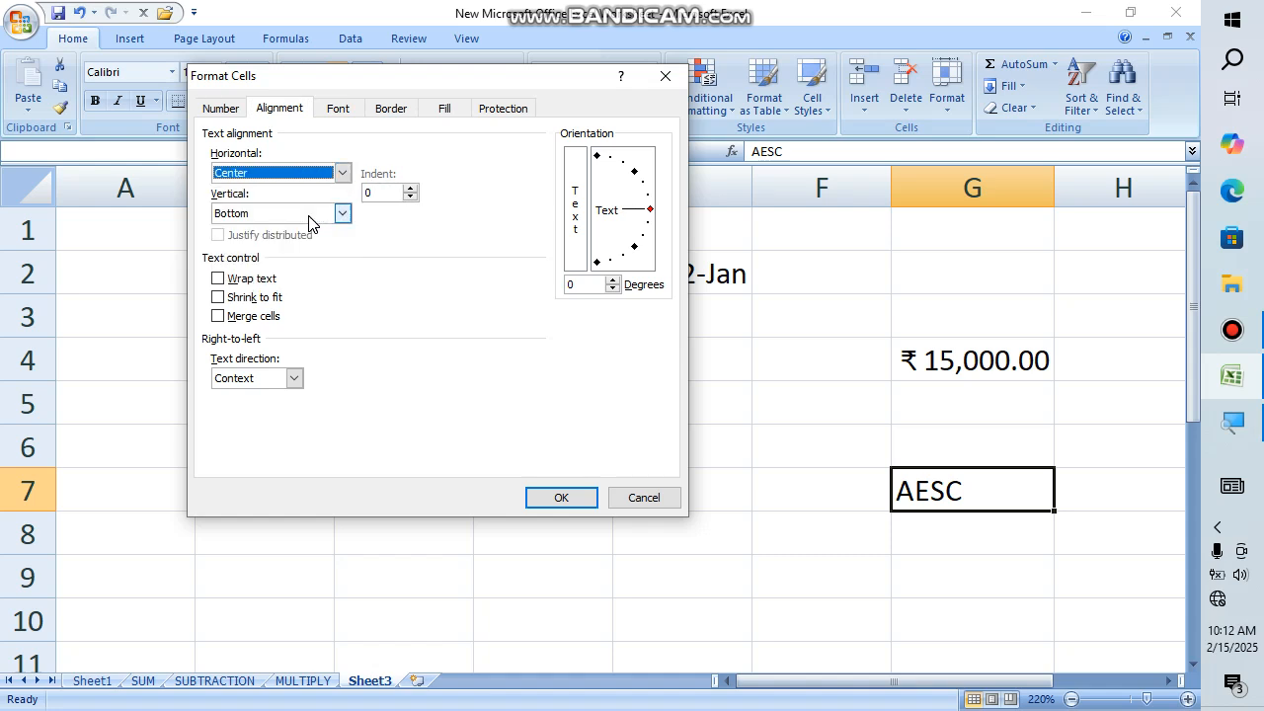
left_click(545, 497)
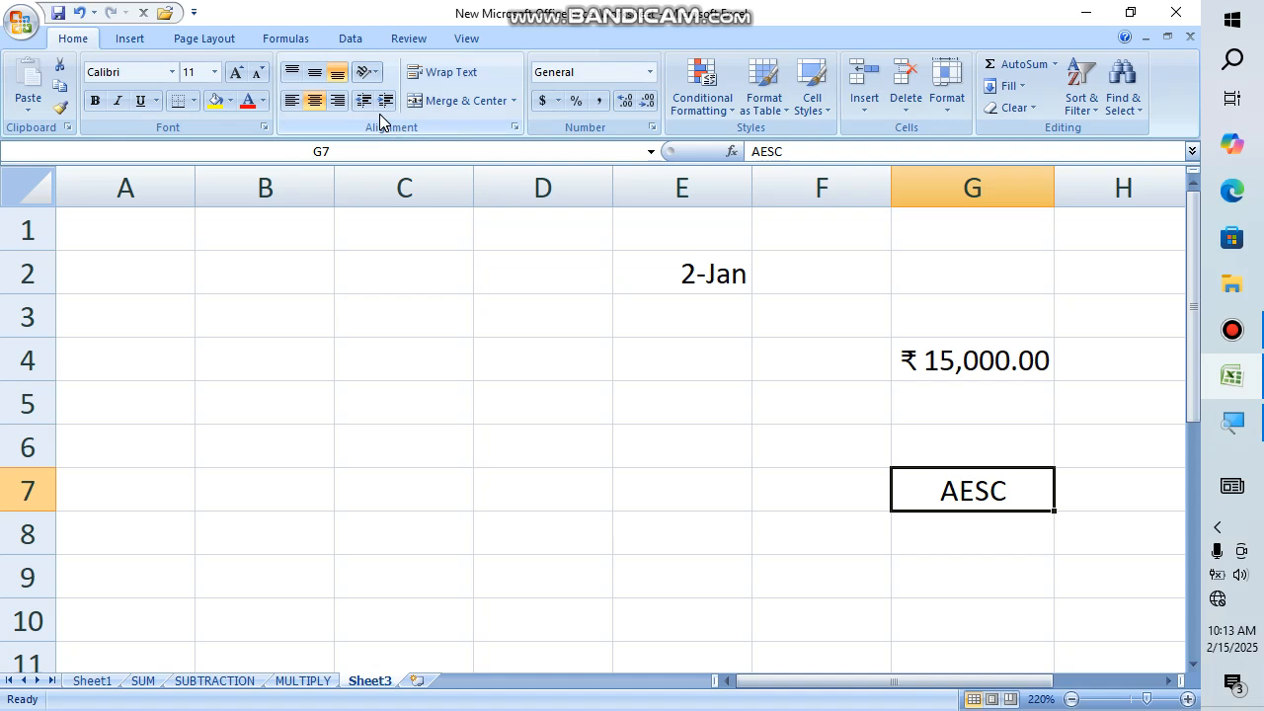
left_click(292, 102)
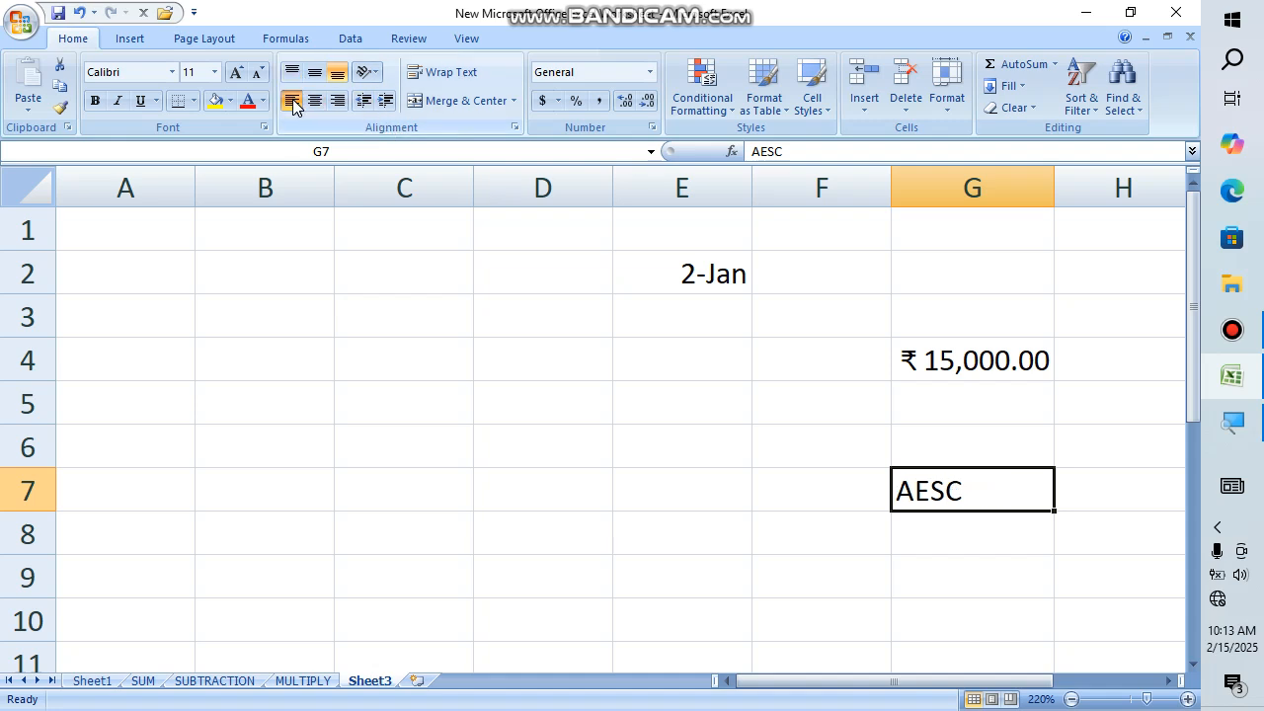
left_click(336, 99)
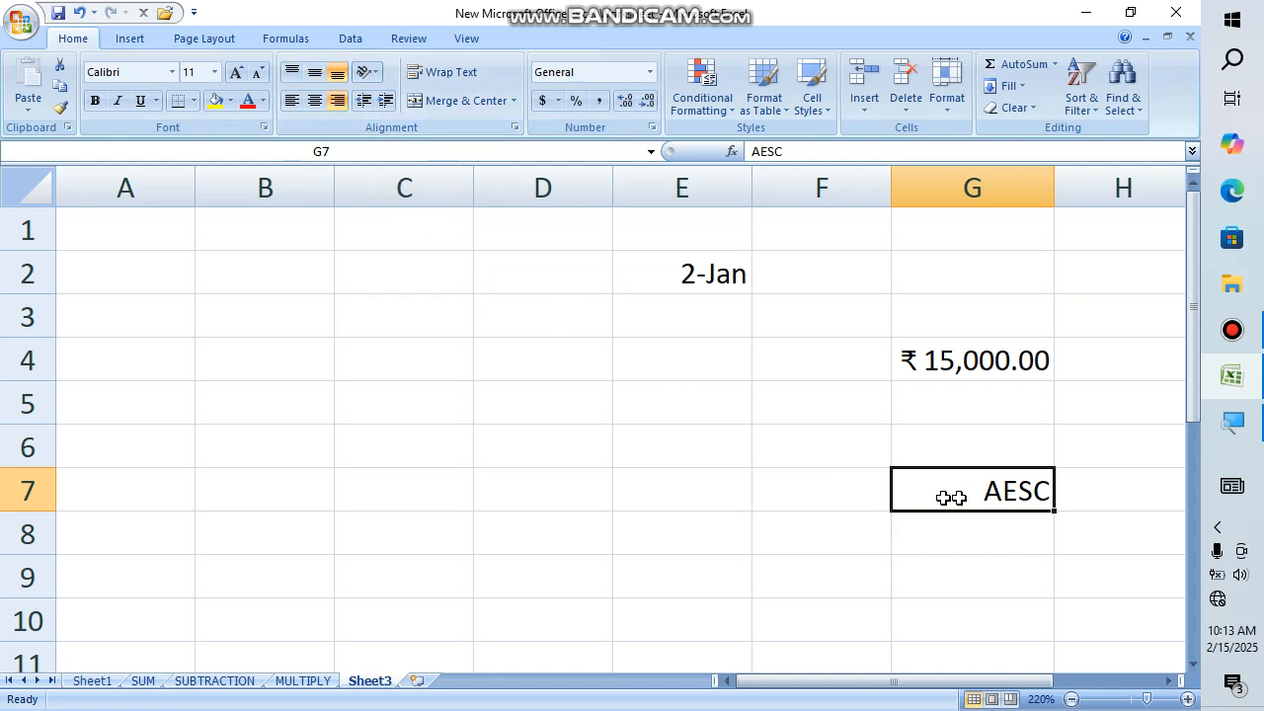
Step: Merge and center the range G7:H8 containing the text AESC
left_click_drag(1032, 502, 1072, 516)
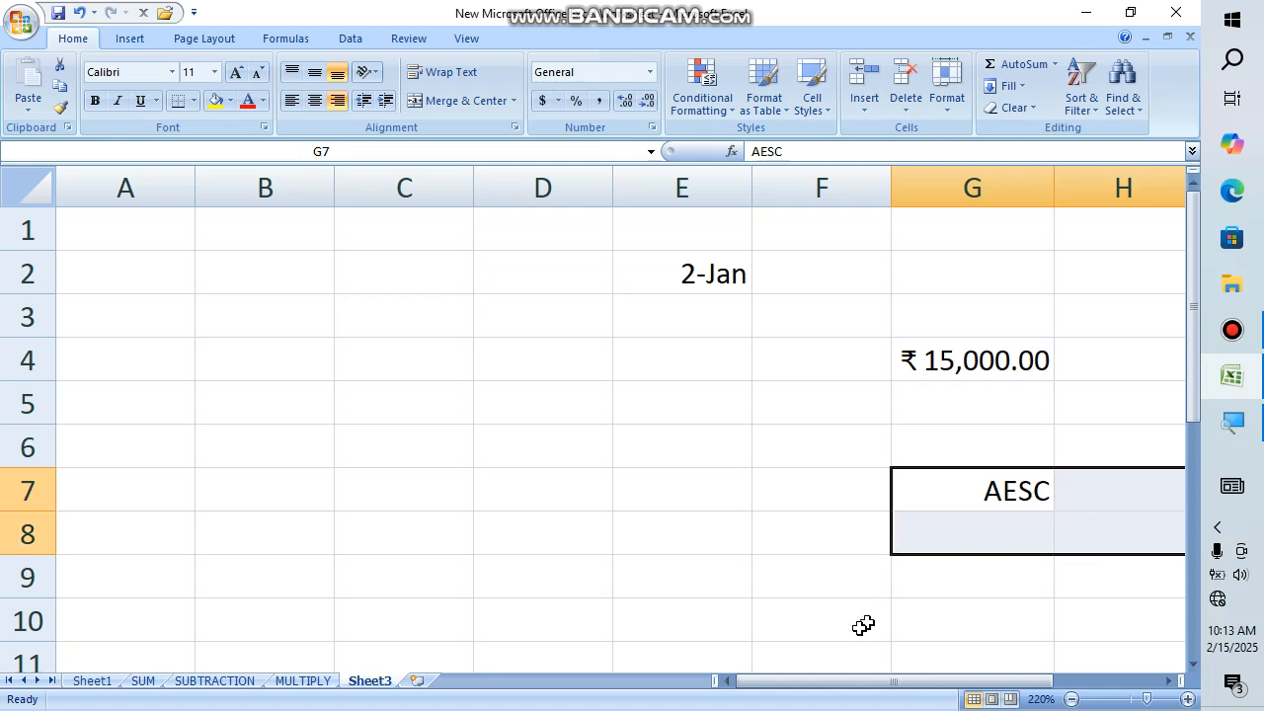
left_click(1167, 680)
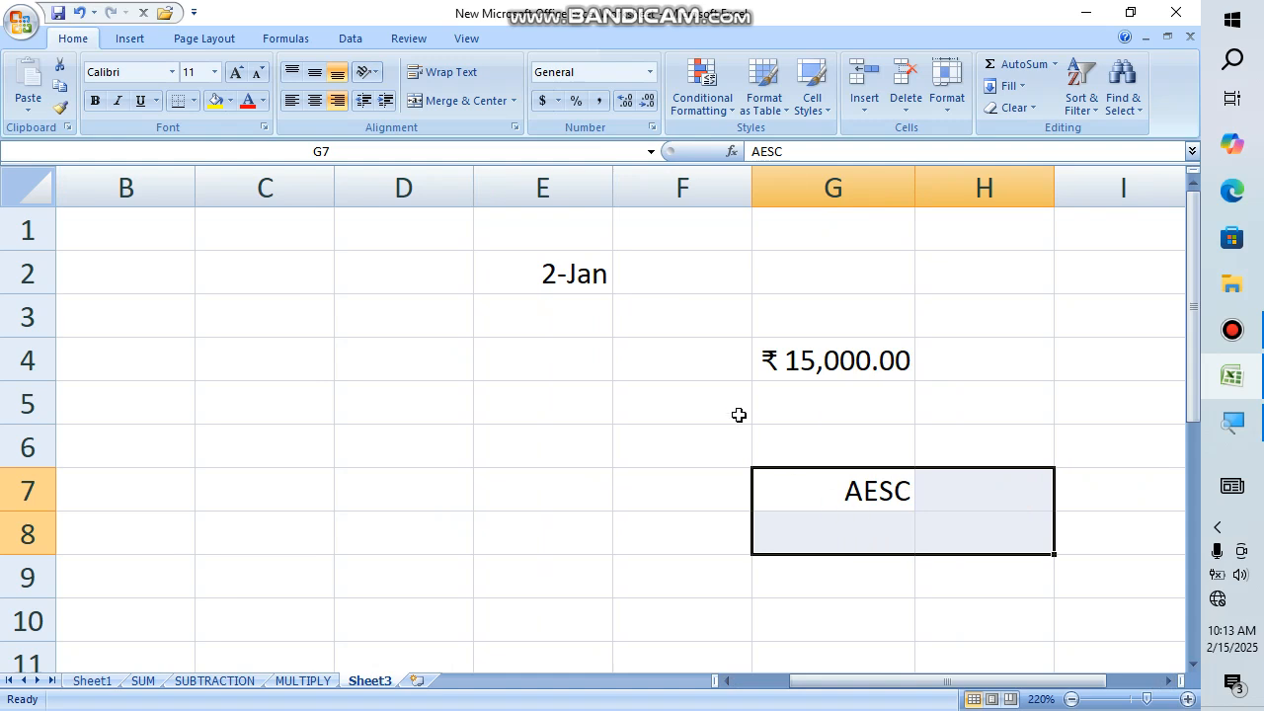
left_click(466, 101)
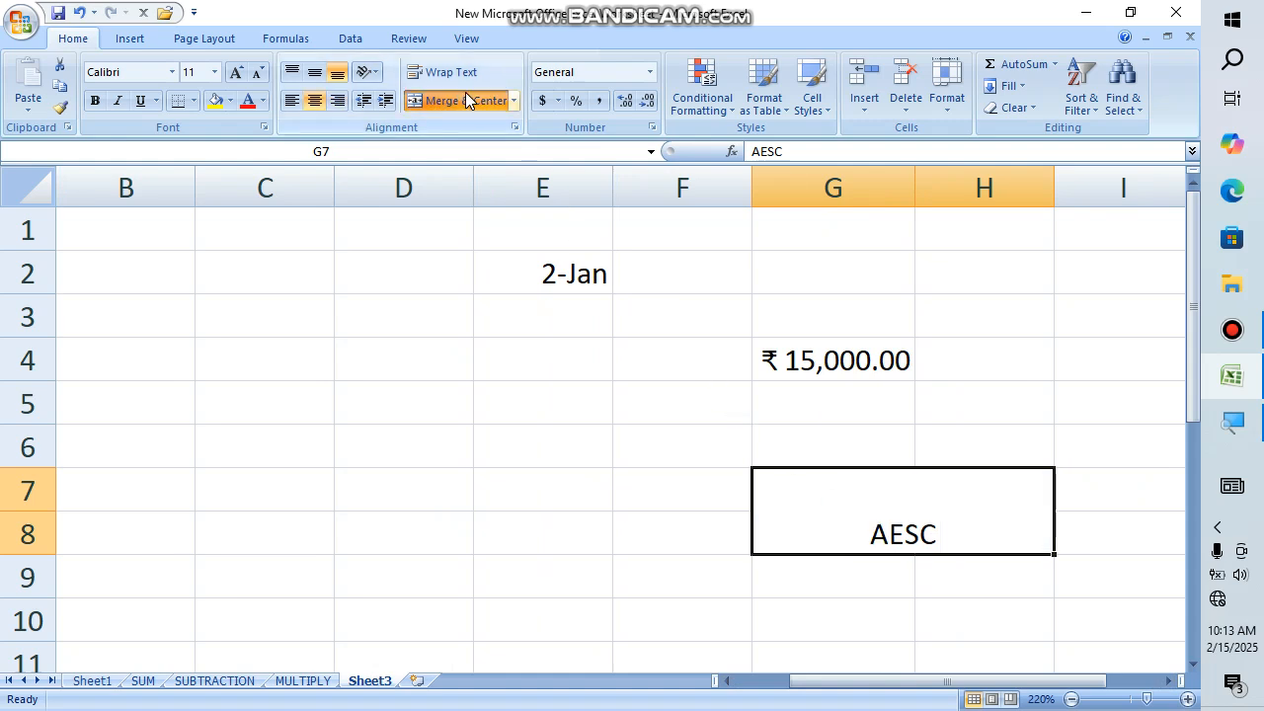
Step: Try top, left, center and middle alignment on the text in the merged cell G7:H8
left_click(321, 77)
left_click(293, 72)
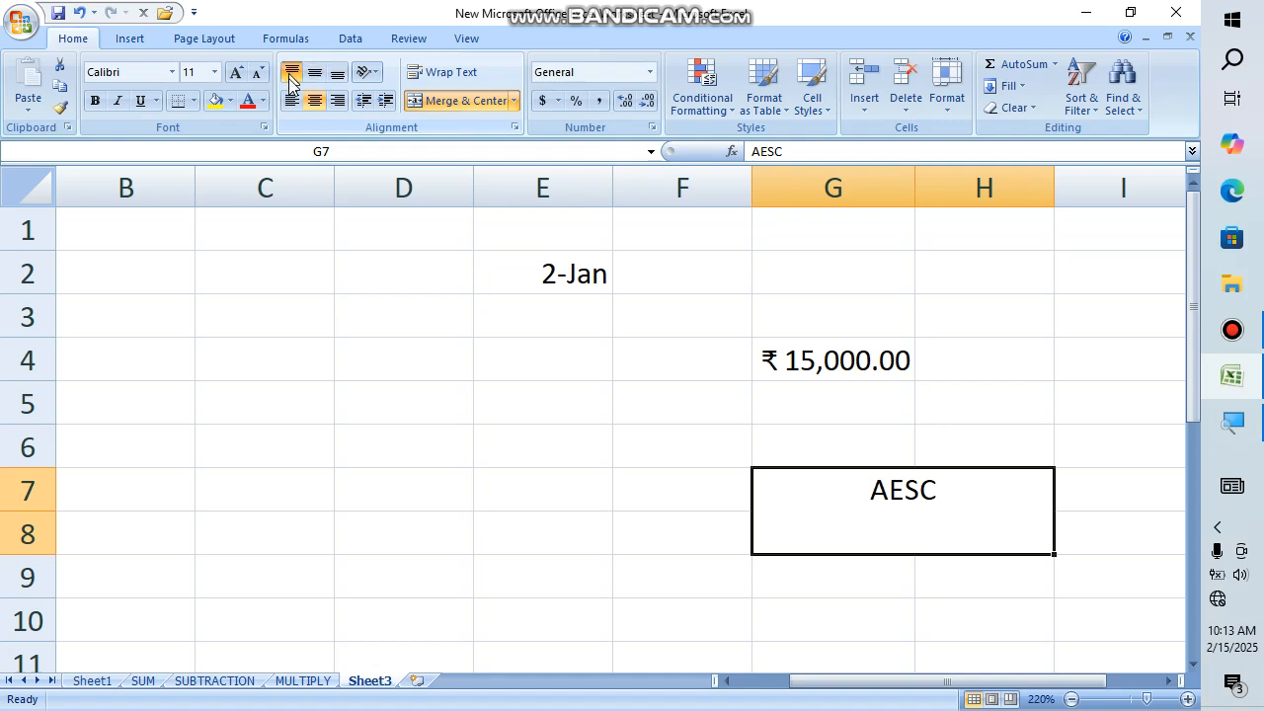
left_click(291, 101)
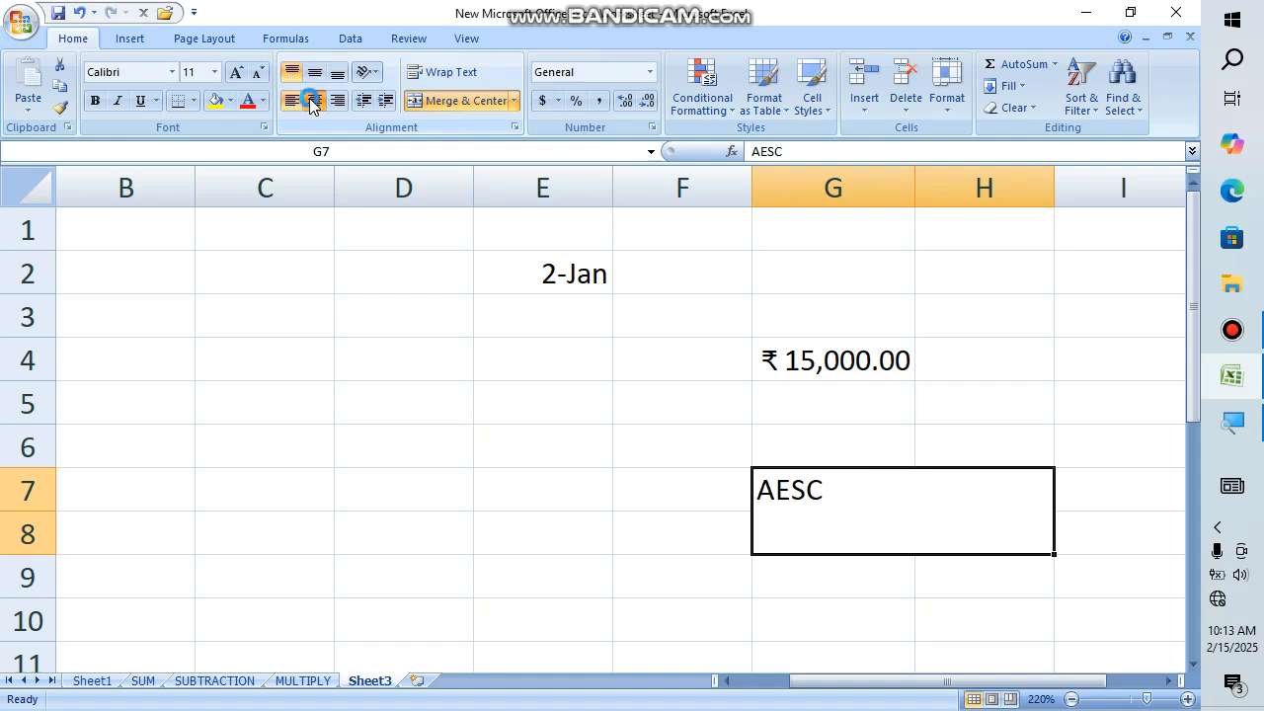
left_click(314, 100)
left_click(315, 77)
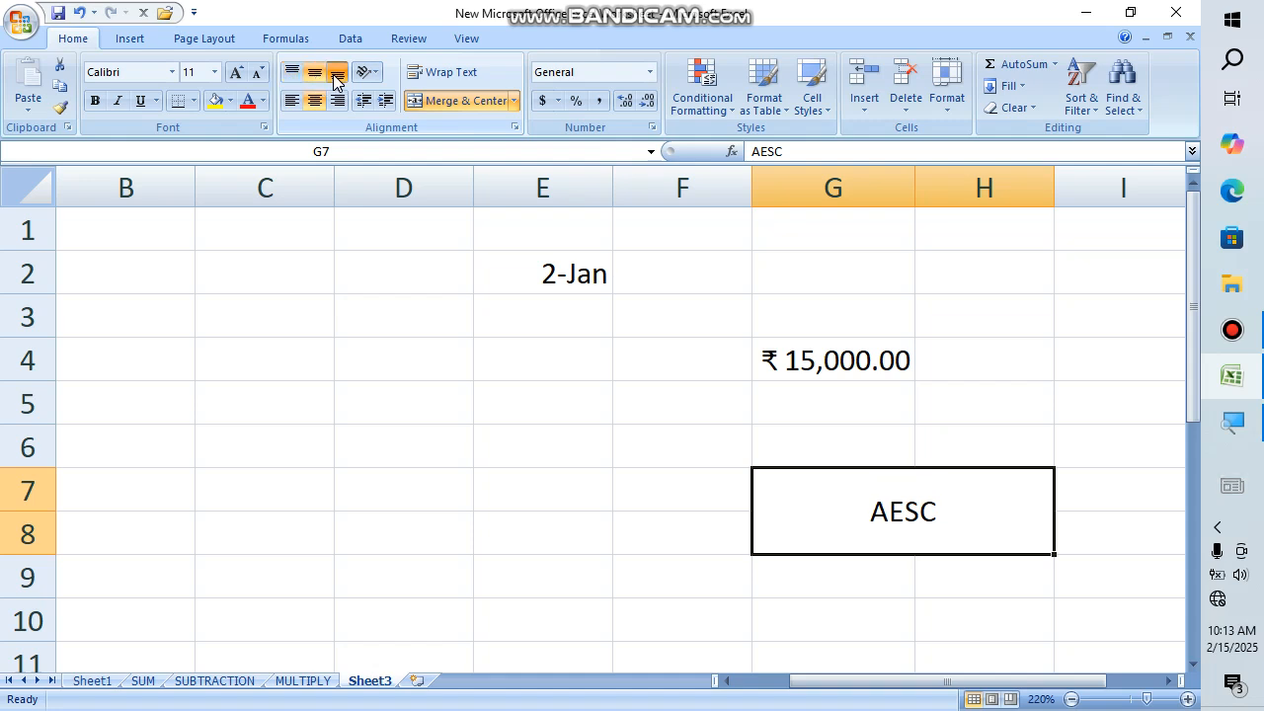
Step: Align the text in the merged cell G7:H8 to the right horizontally and to the middle vertically
left_click(337, 75)
left_click(335, 101)
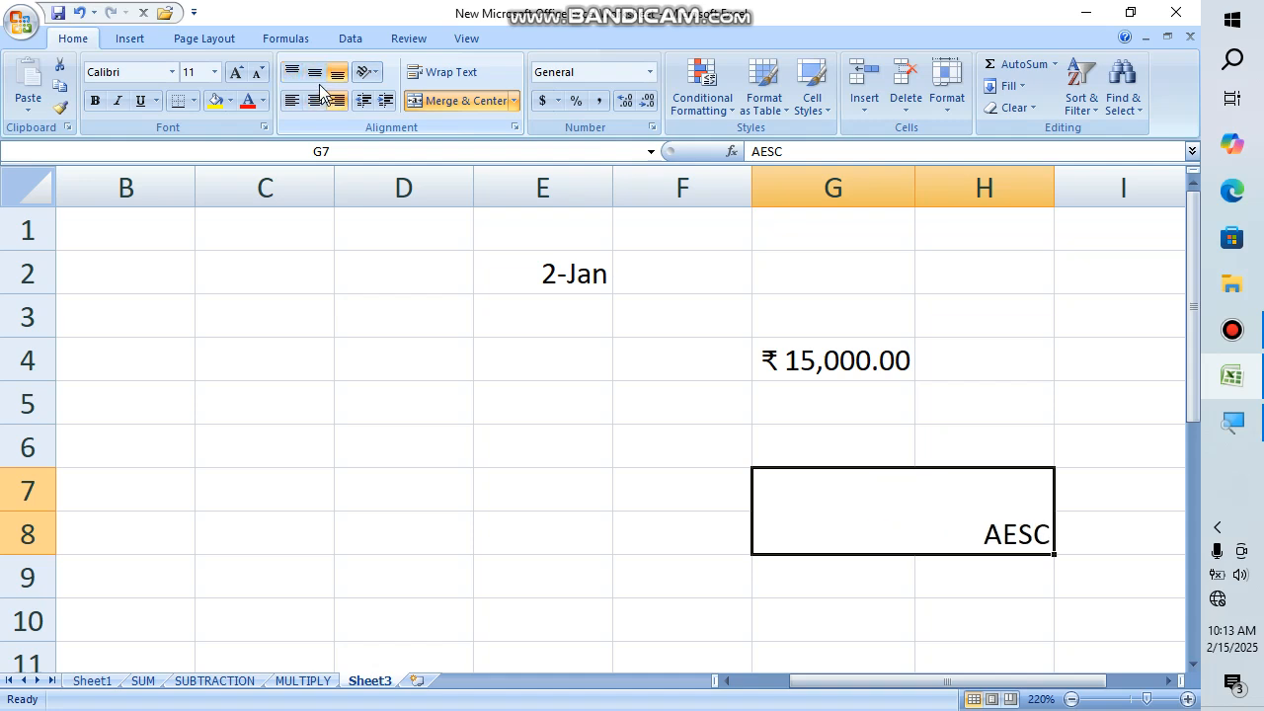
left_click(315, 76)
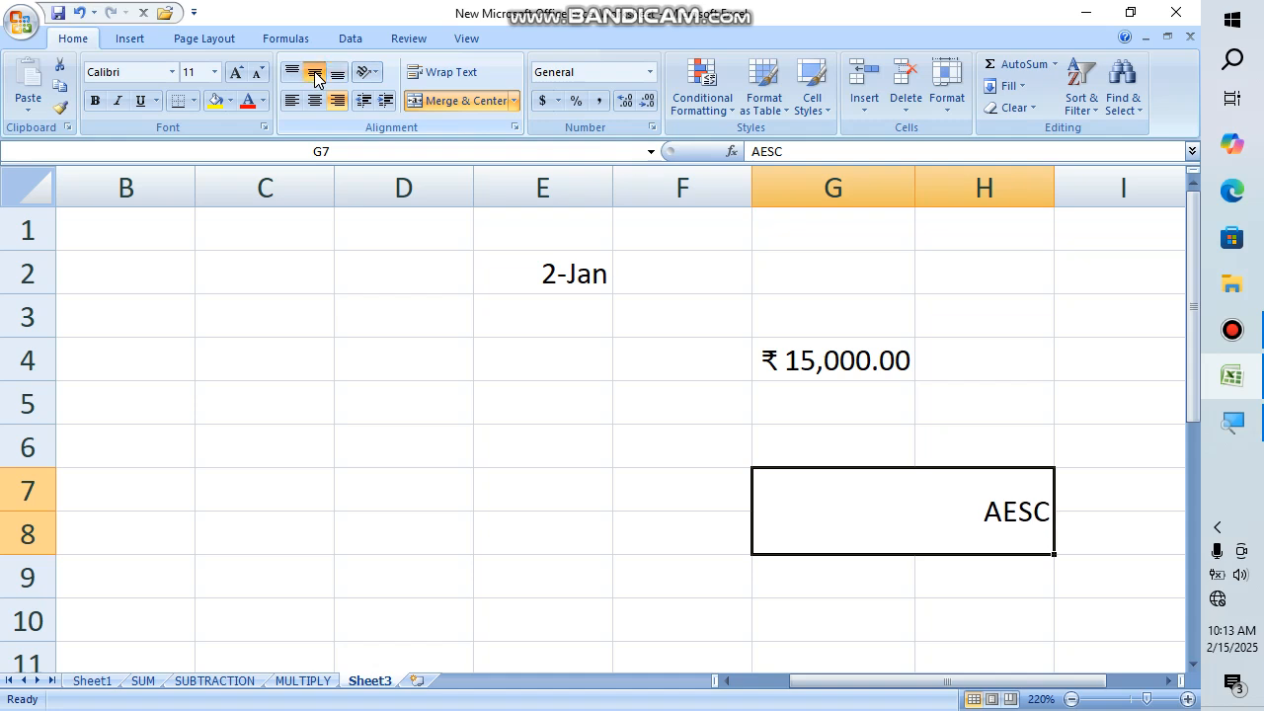
Step: Try the Vertical Text and Angle Clockwise orientations on the merged cell's text and undo both changes
left_click(376, 79)
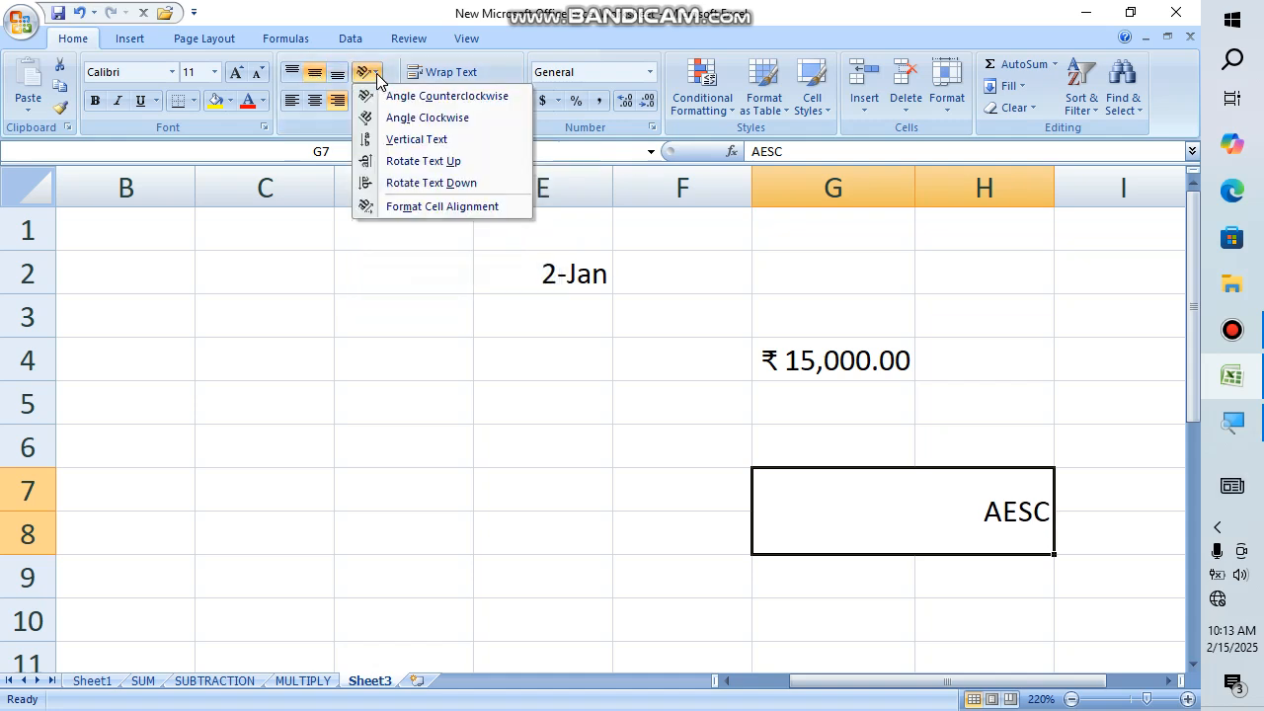
left_click(390, 138)
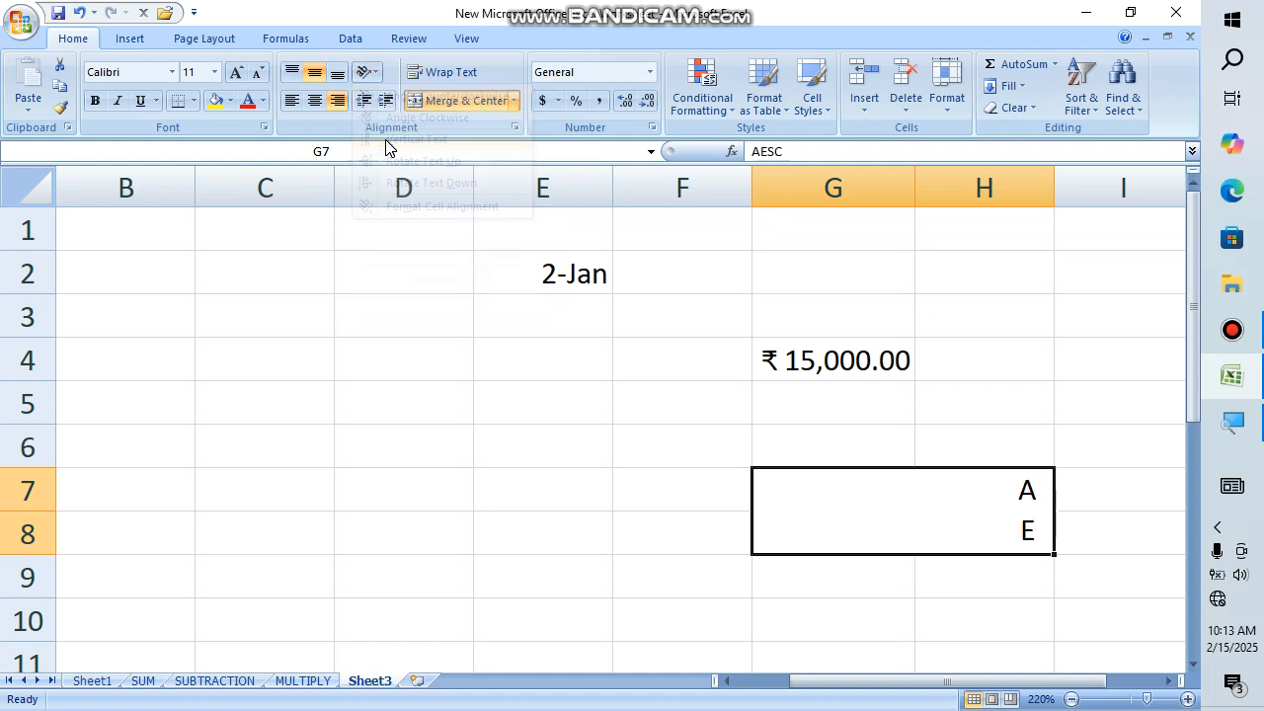
left_click(377, 73)
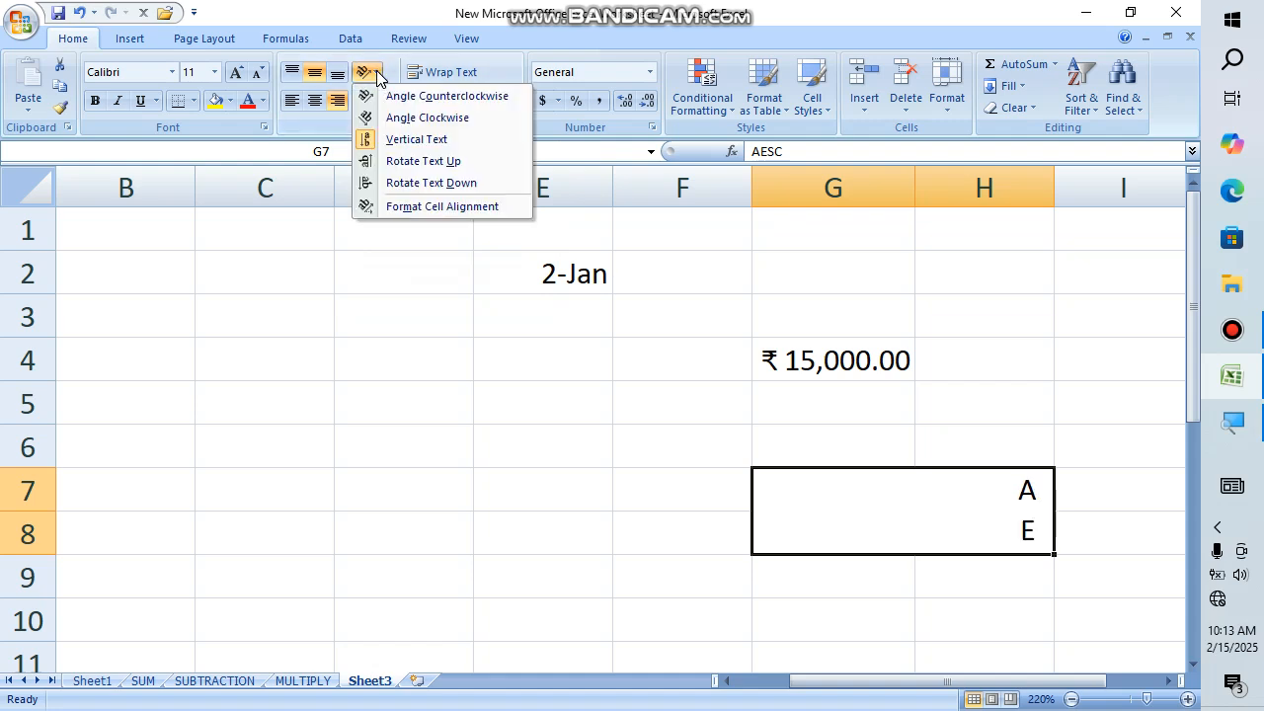
left_click(413, 117)
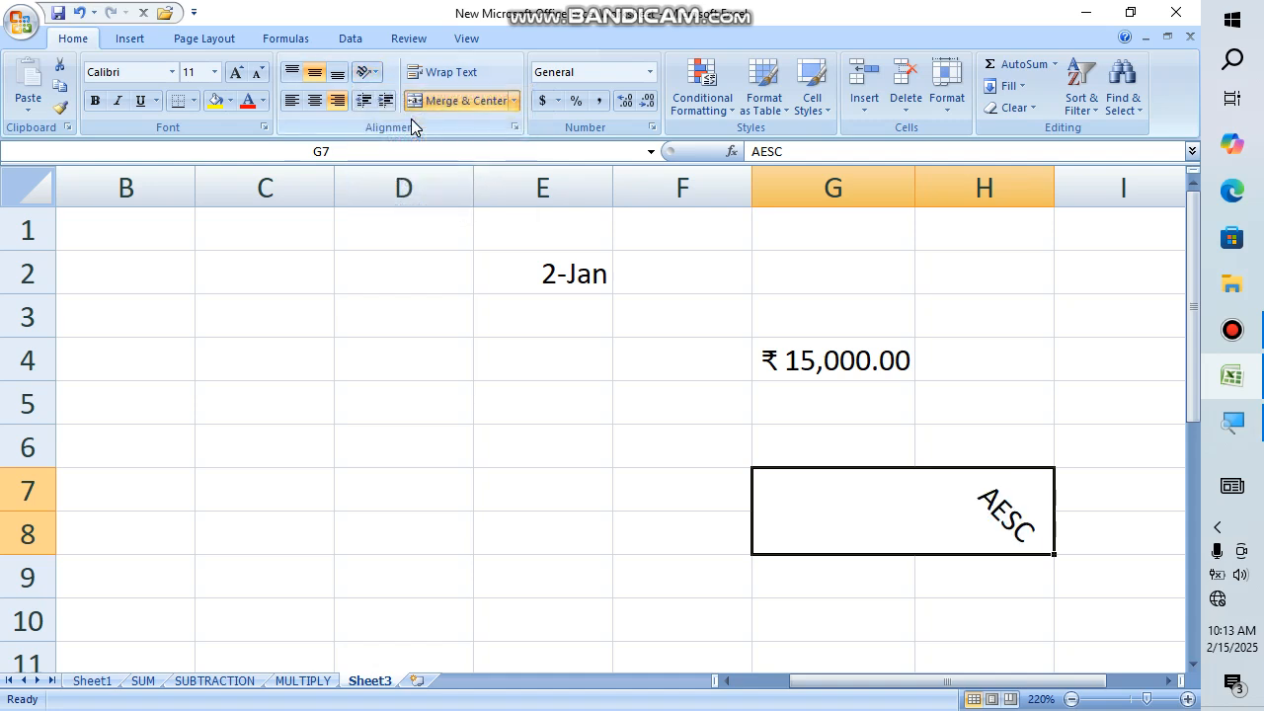
left_click(362, 79)
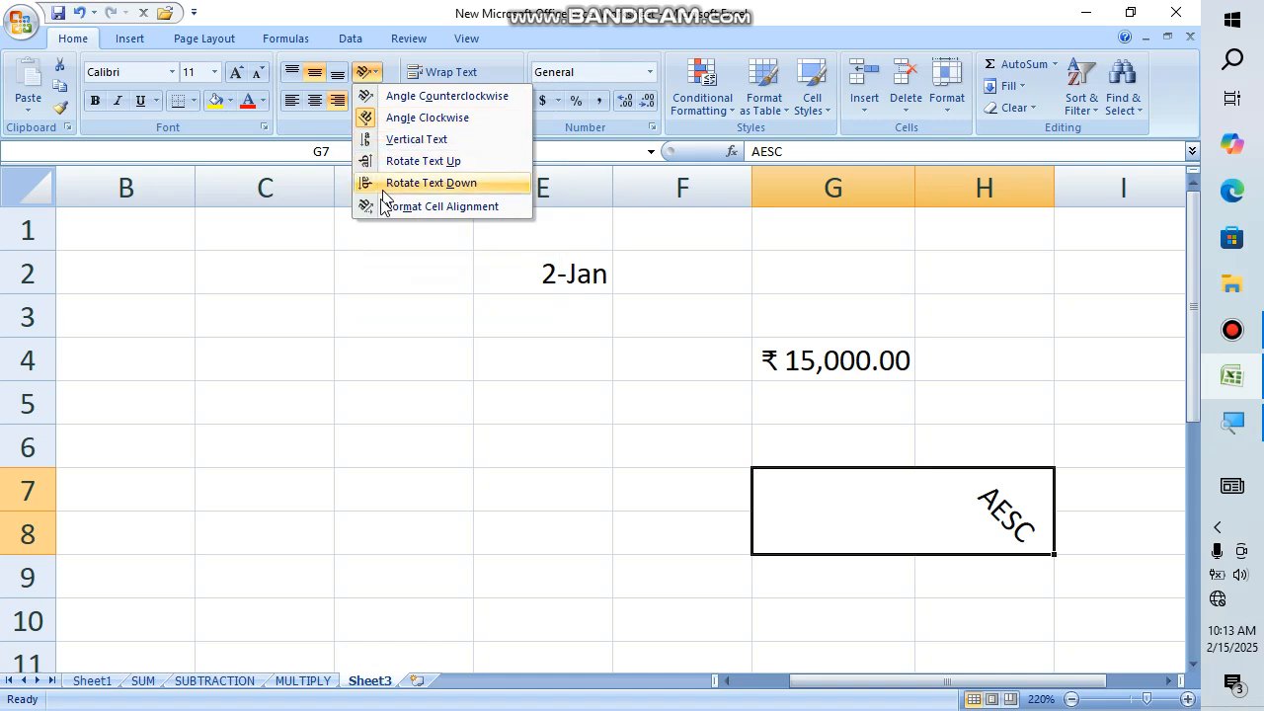
left_click(340, 397)
key("ctrl+z")
key("ctrl+z")
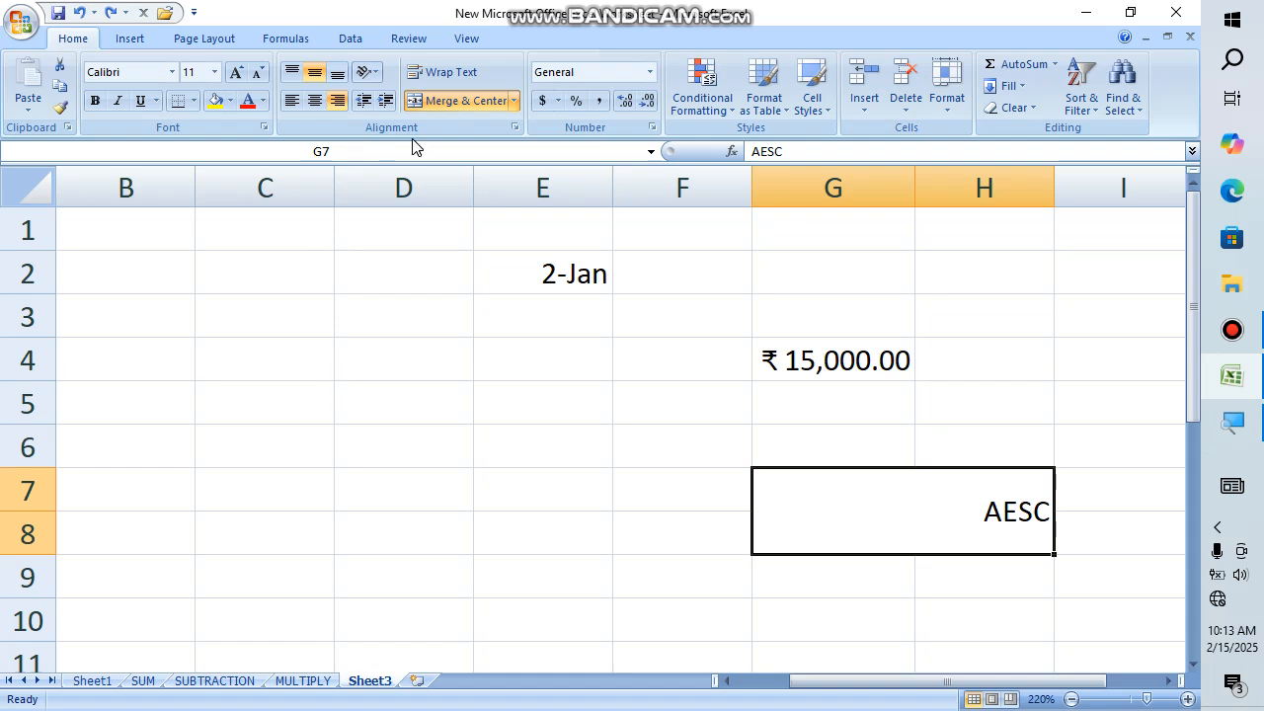
Step: Rotate the text in the merged cell G7:H8 to an orientation of 45 degrees and apply it
left_click(514, 127)
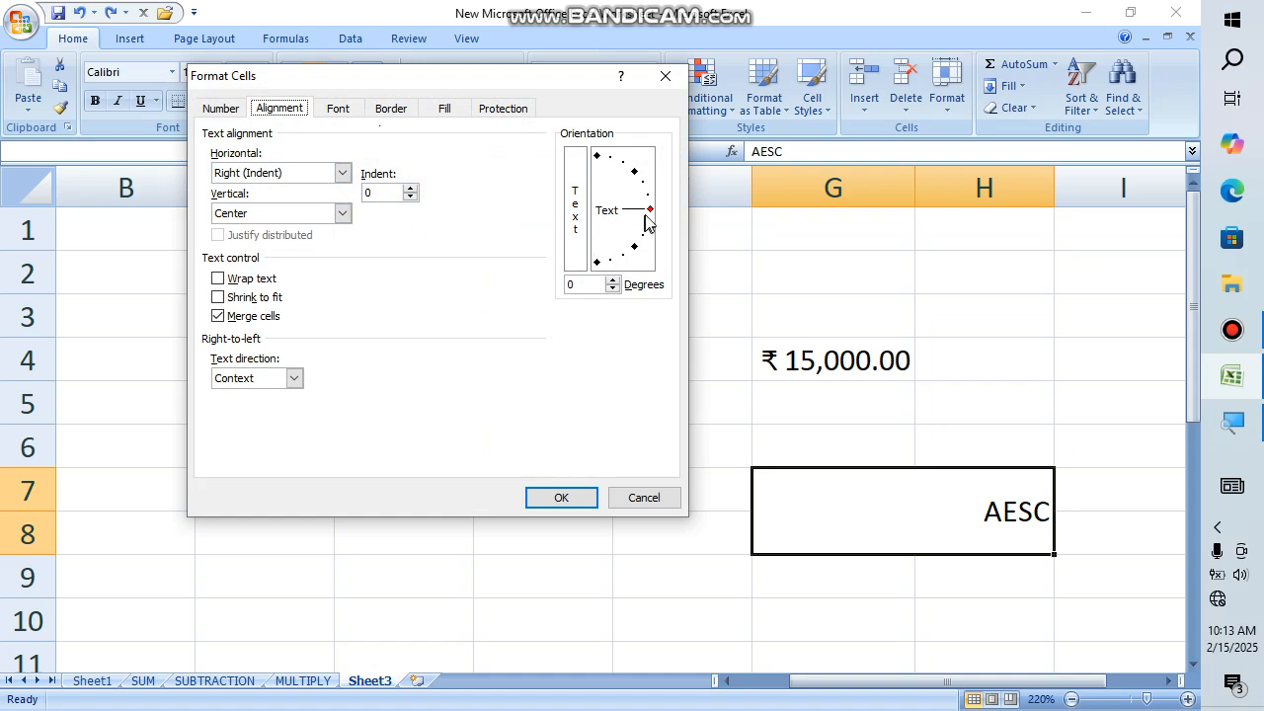
left_click_drag(649, 210, 640, 180)
left_click(562, 498)
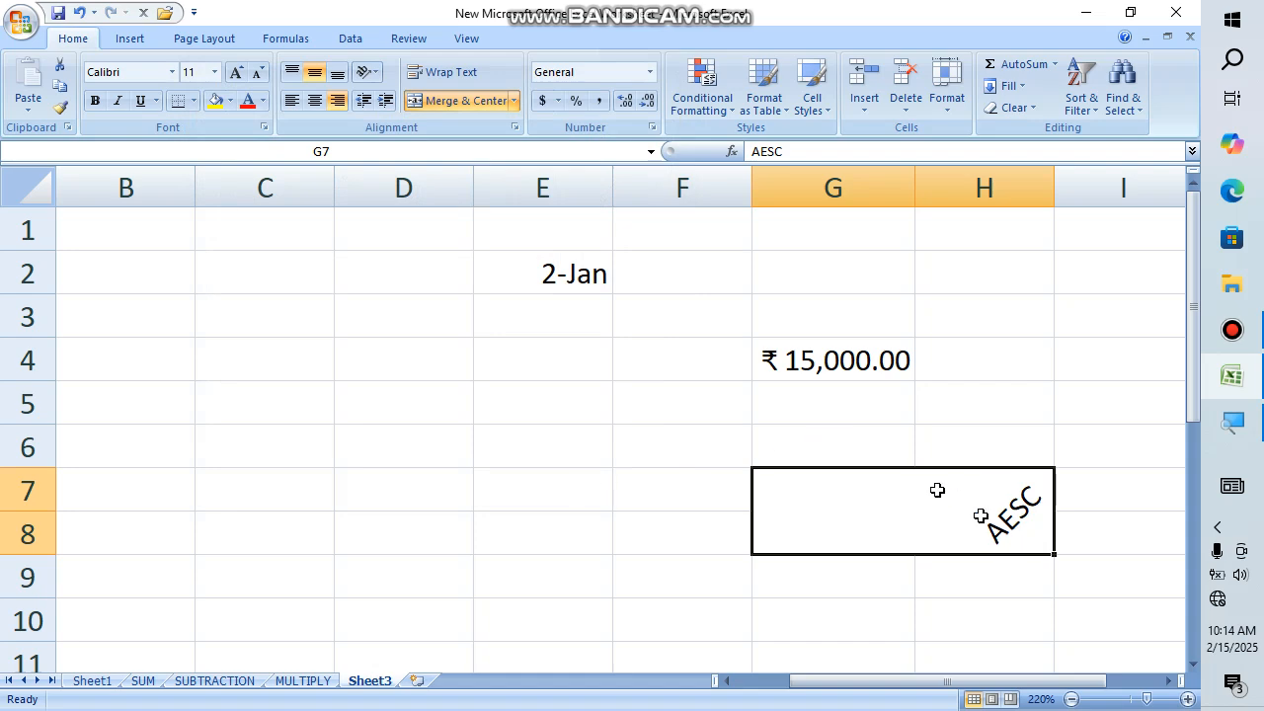
Step: Rotate the text in the merged cell G7:H8 to an orientation of -45 degrees and apply it
left_click(516, 128)
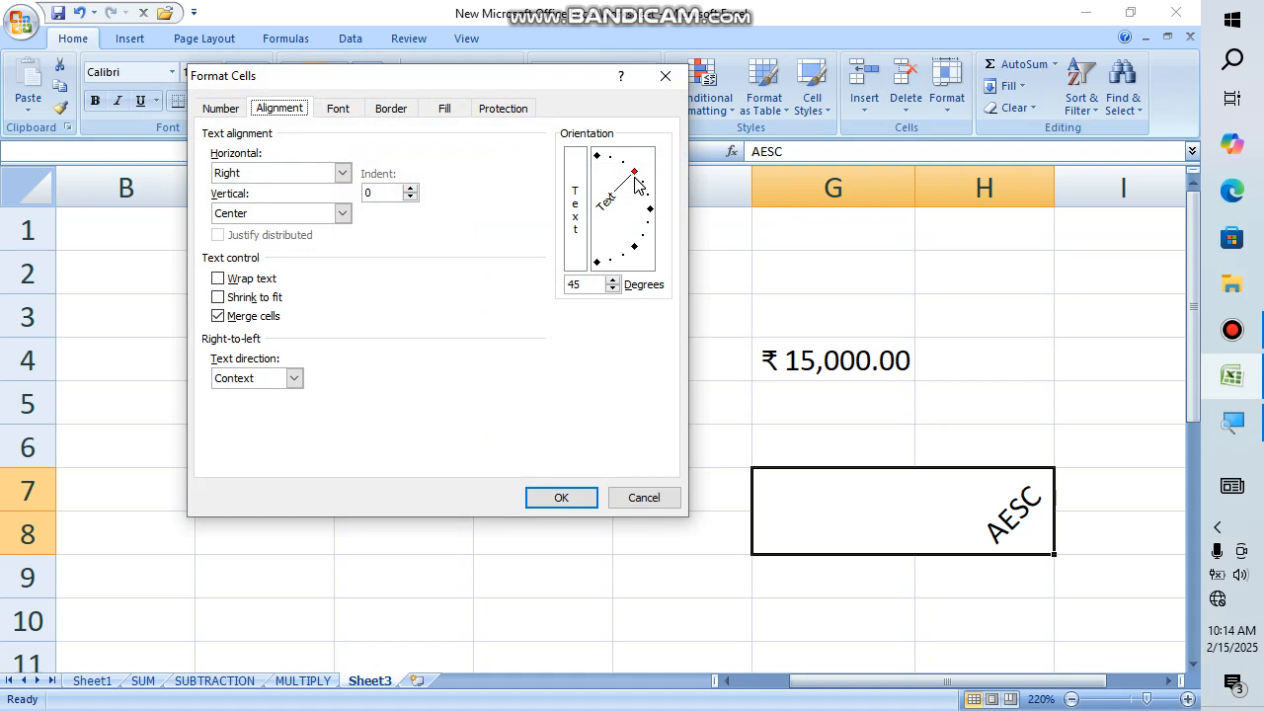
left_click_drag(634, 183, 635, 252)
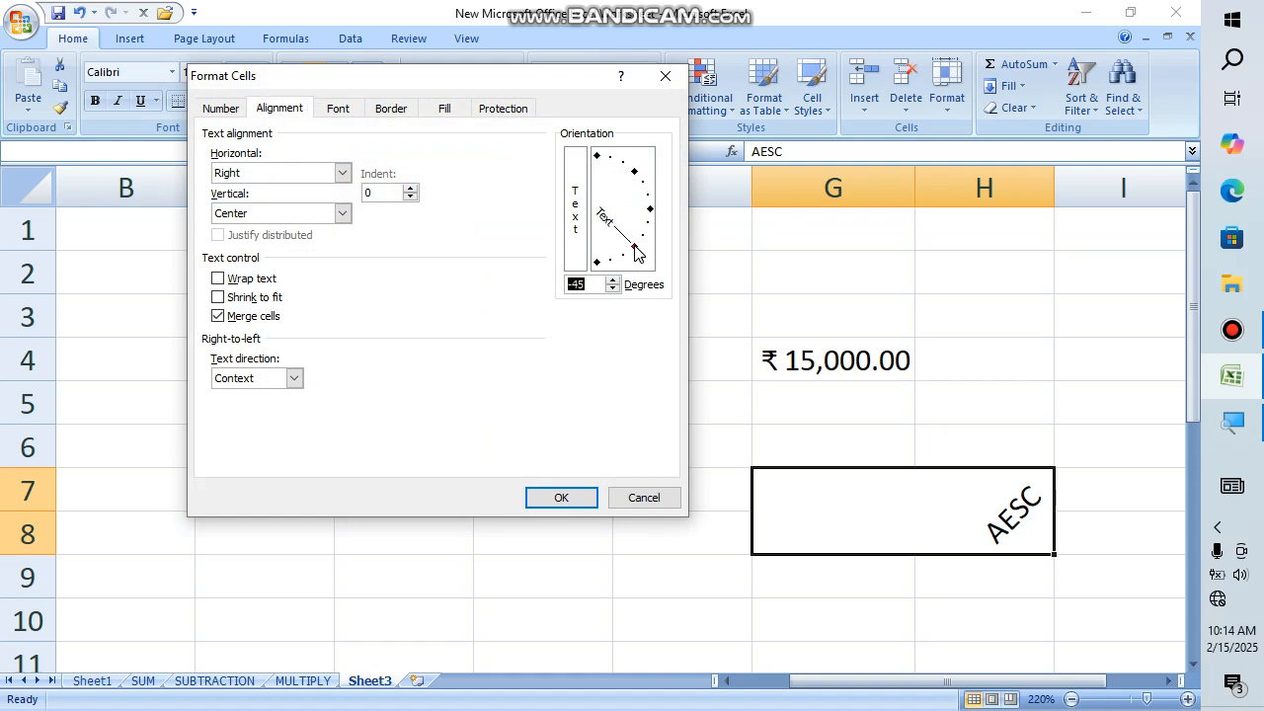
left_click(555, 497)
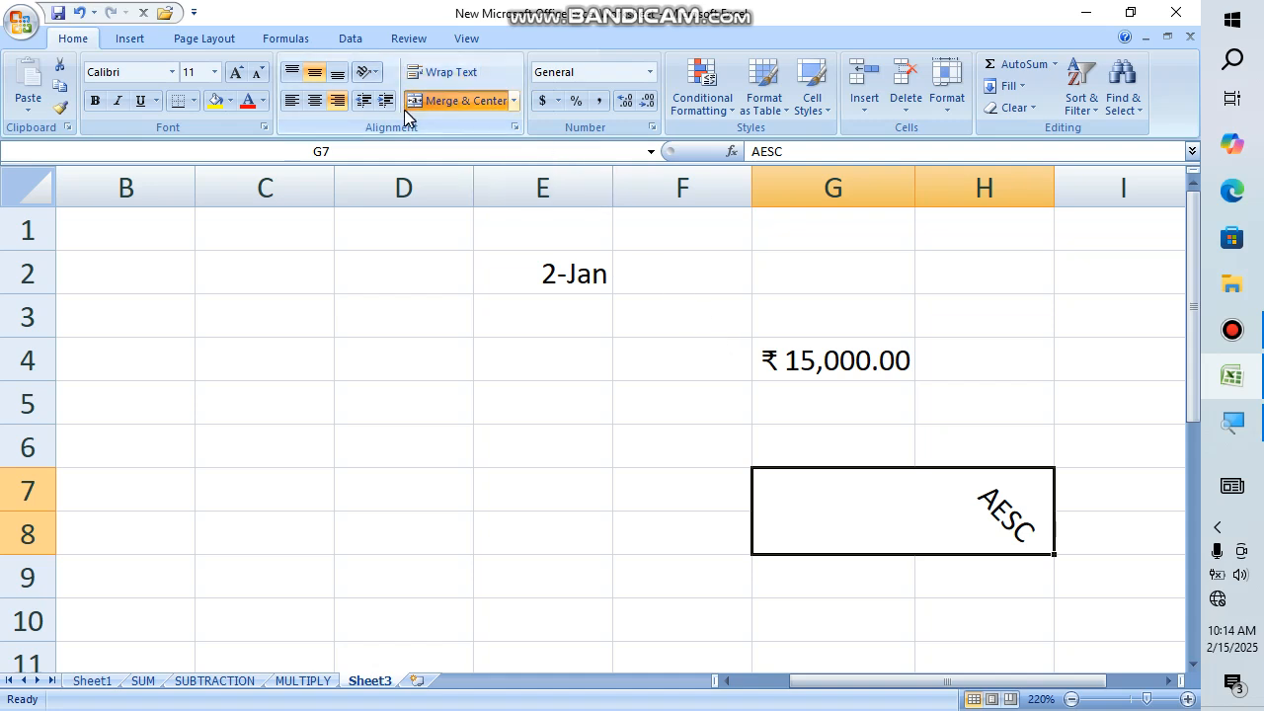
left_click(514, 128)
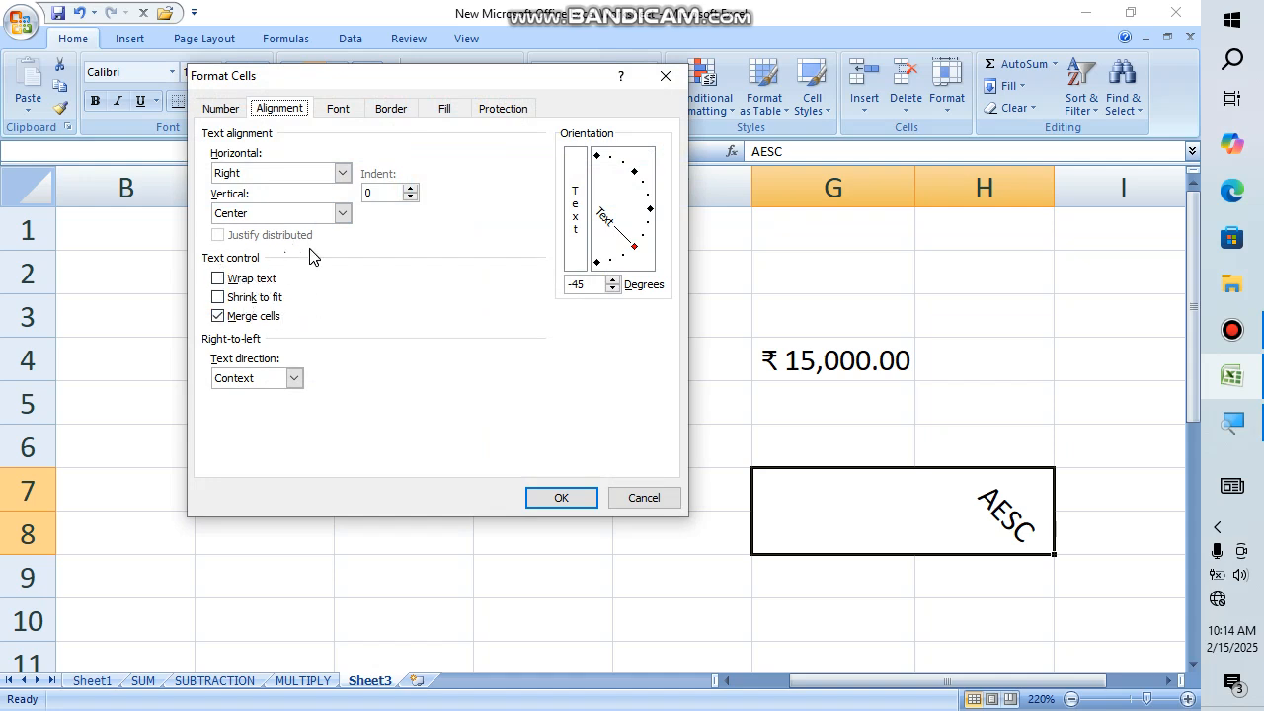
left_click(219, 280)
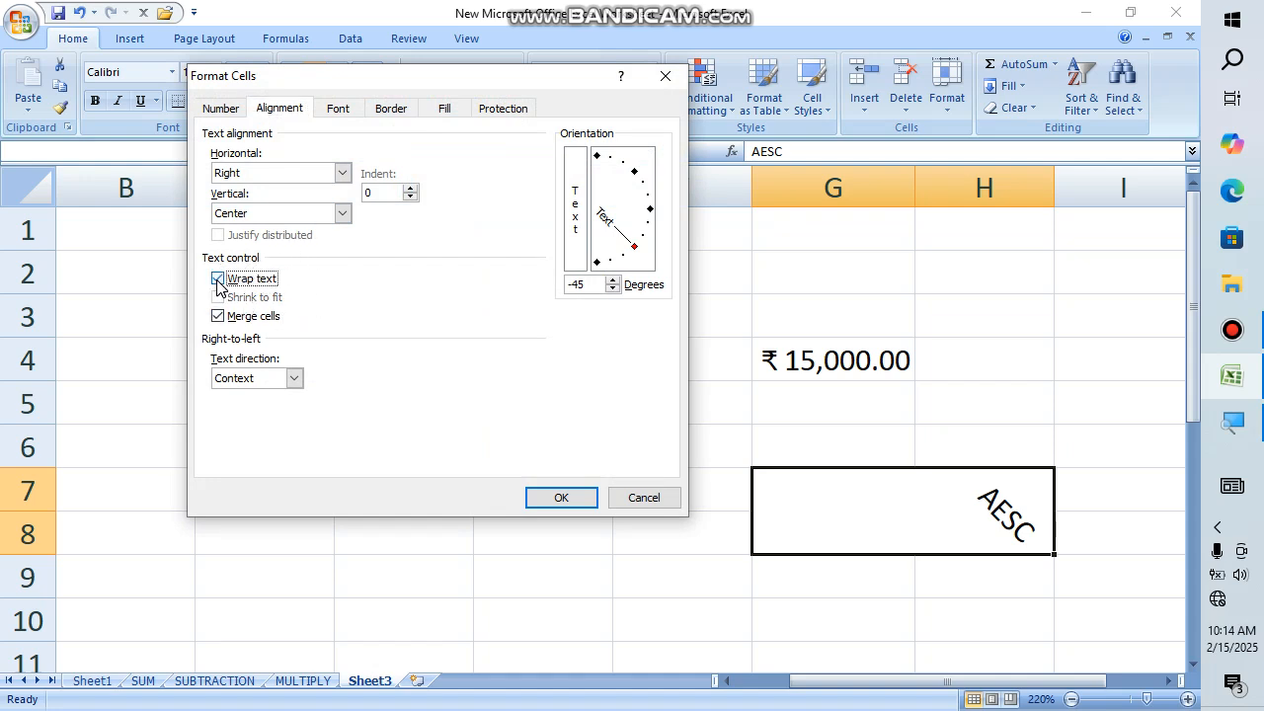
left_click(470, 10)
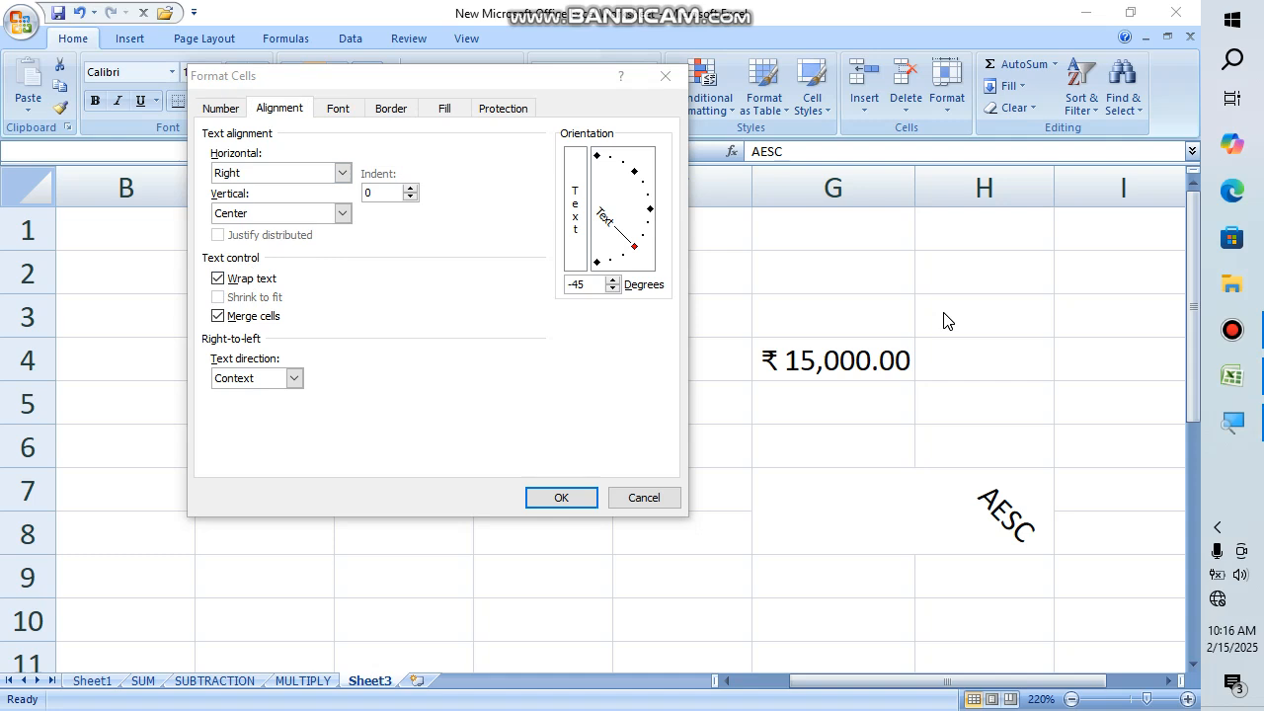
left_click(941, 277)
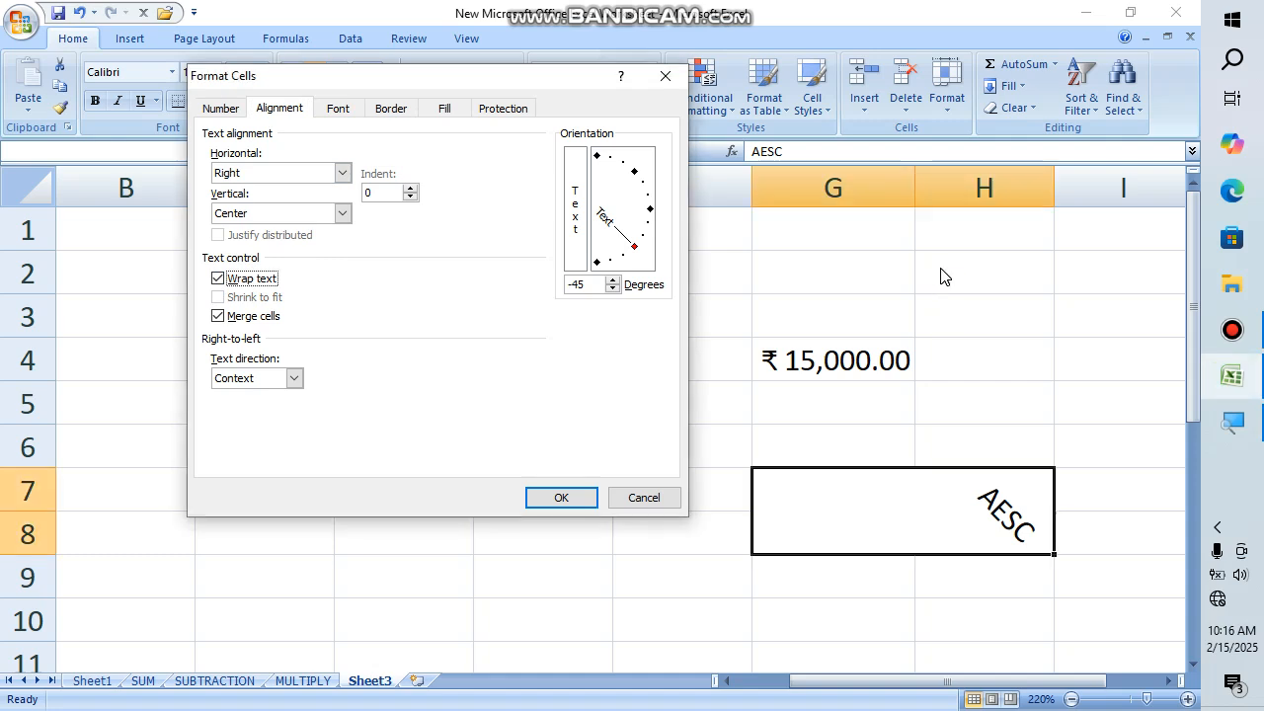
left_click(217, 283)
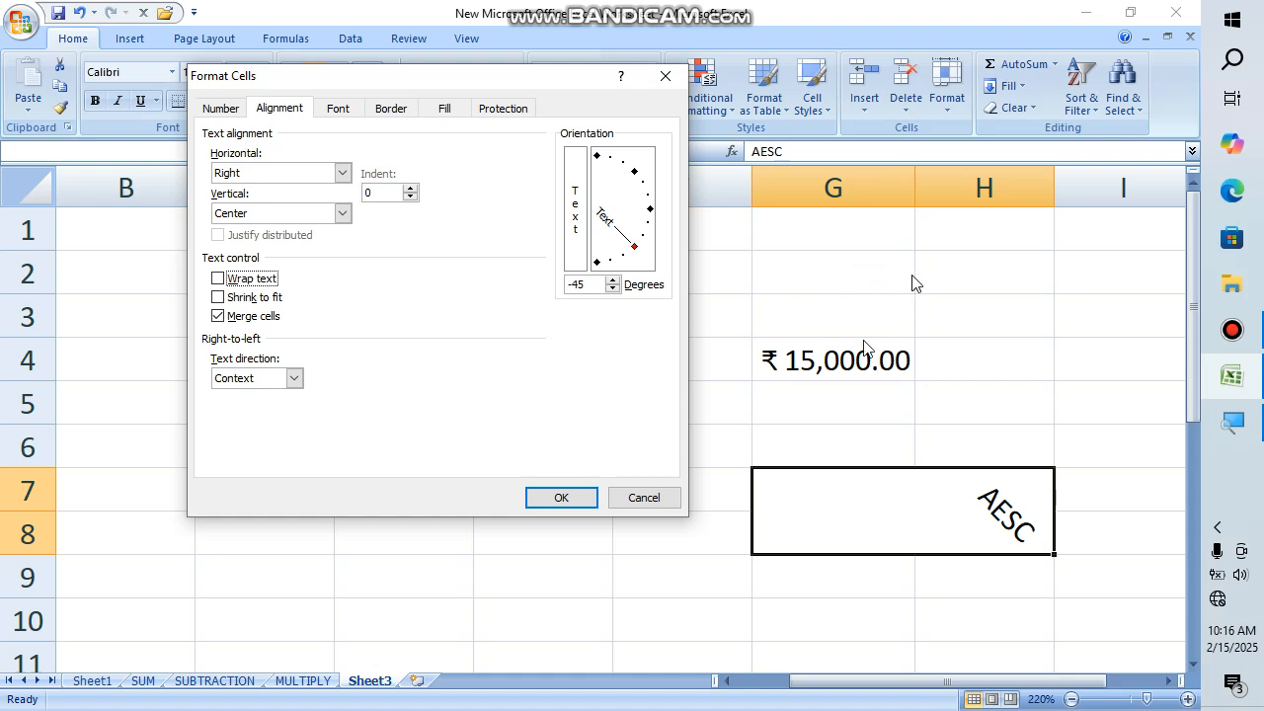
left_click(666, 76)
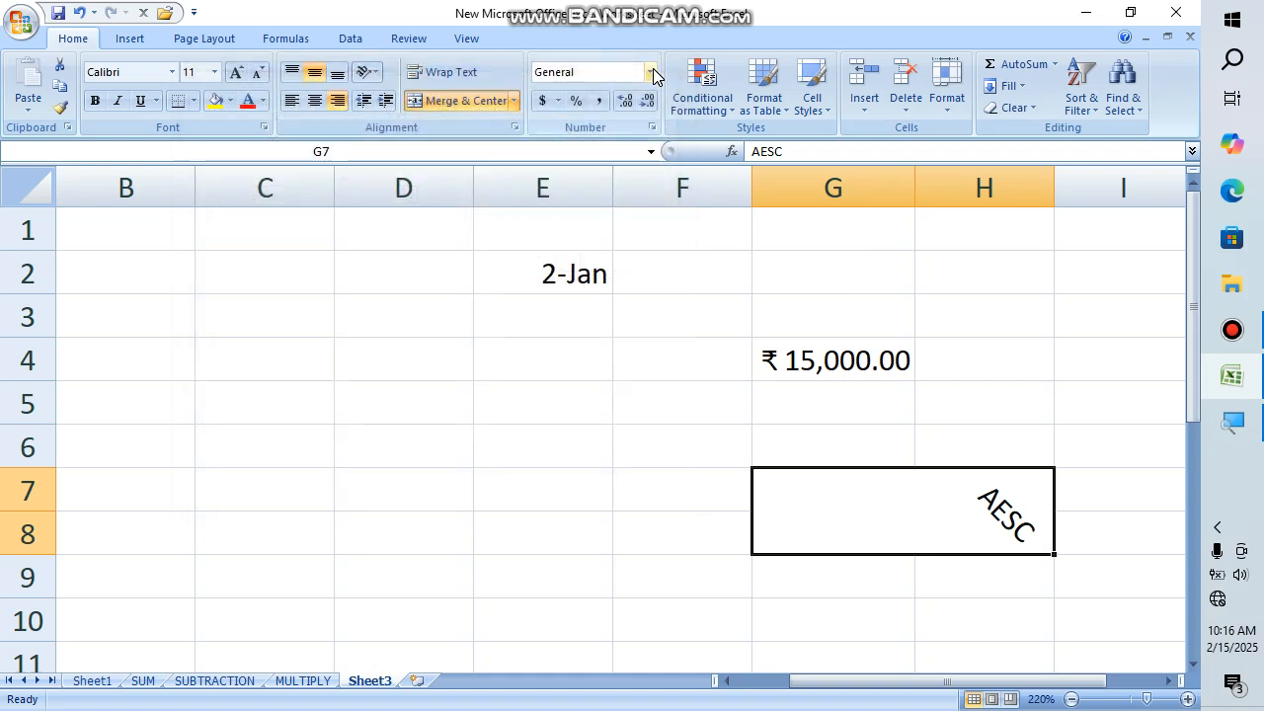
Step: Enter the text "how you doing today" in cell G2
left_click(856, 268)
type("how")
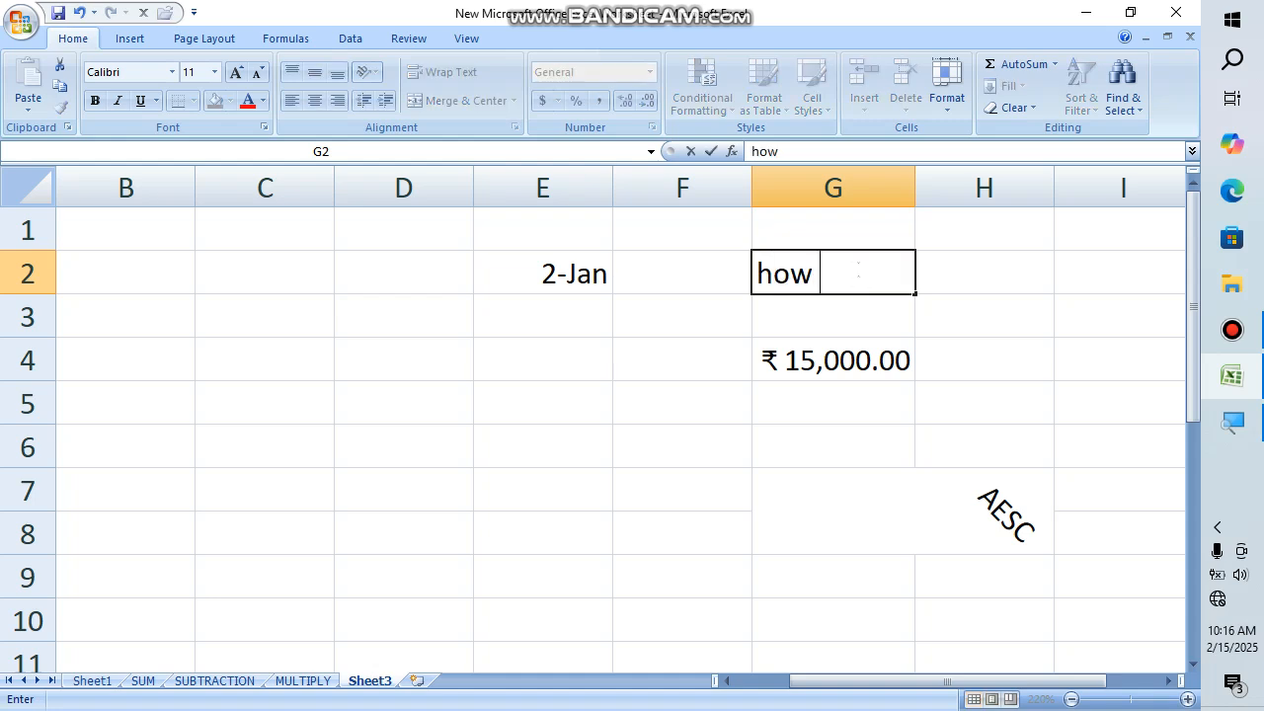
type(" you doing ")
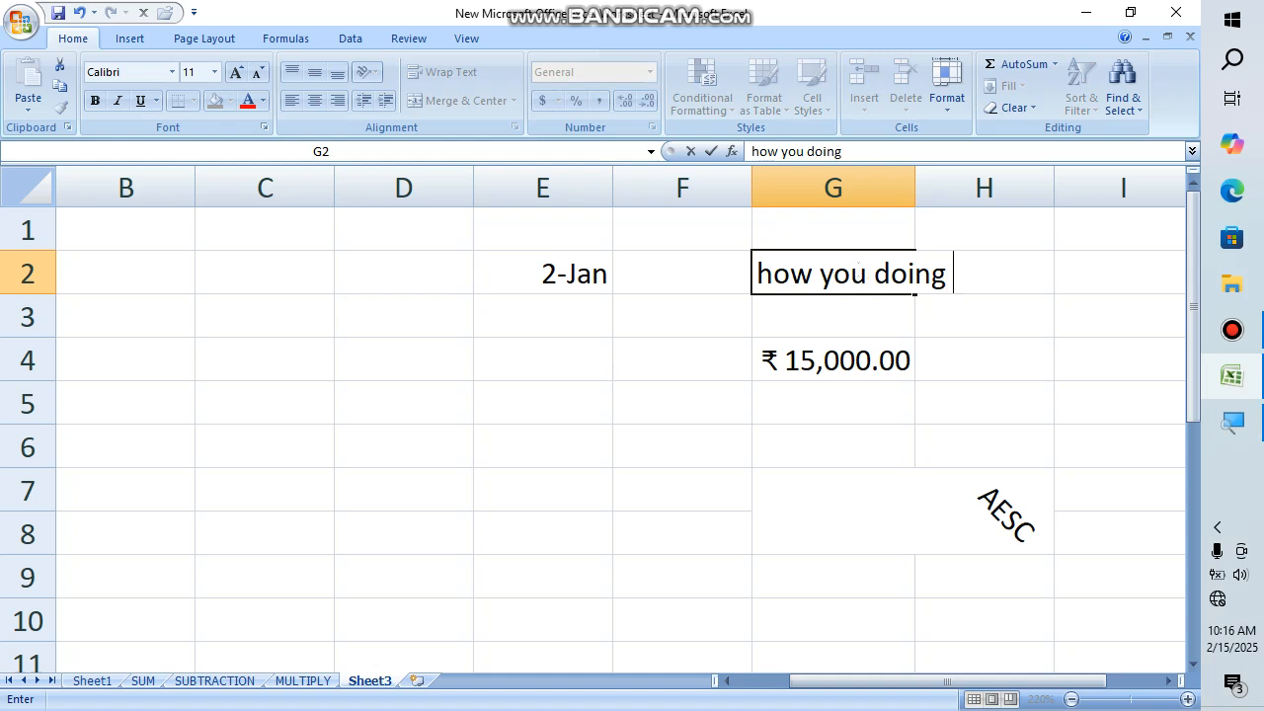
type("today")
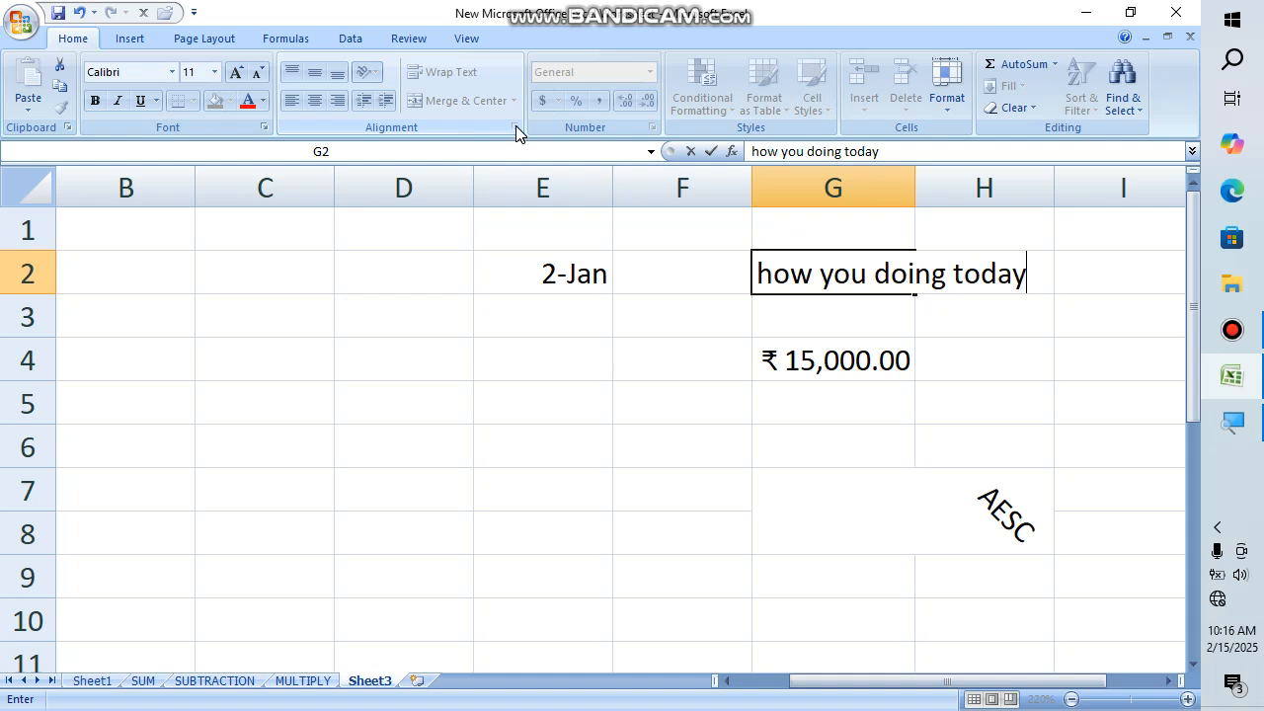
left_click(491, 400)
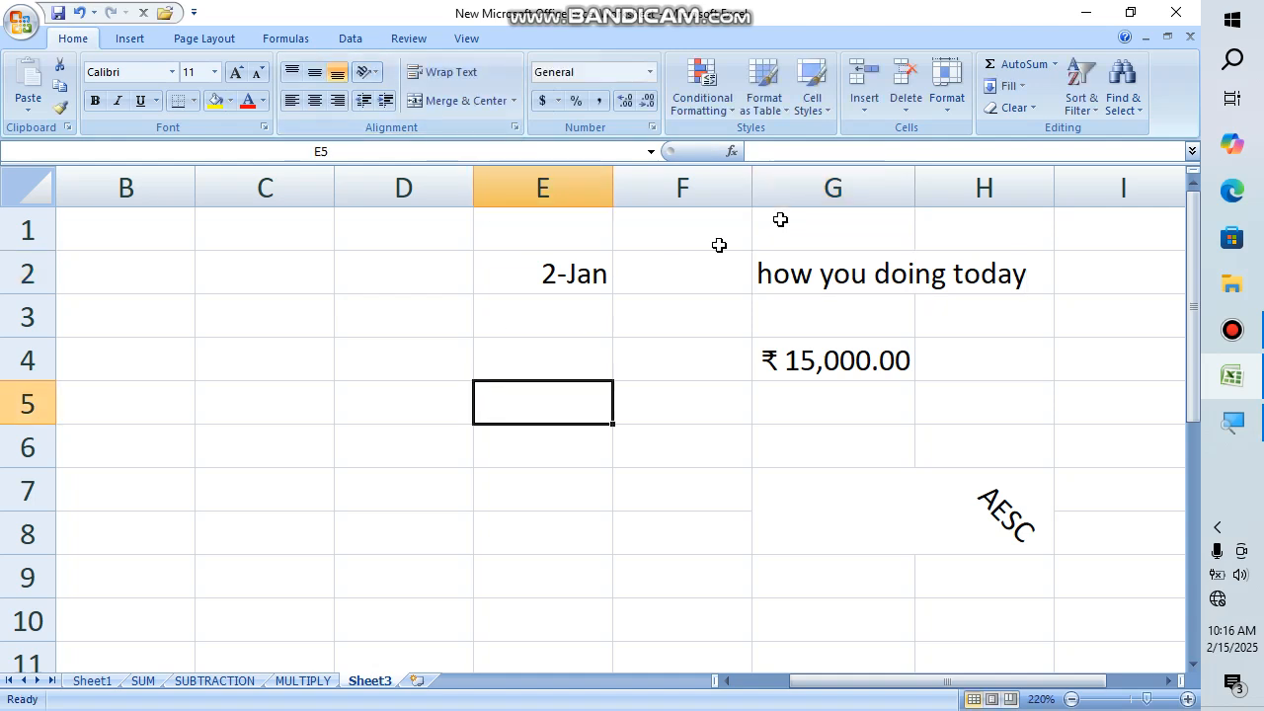
Step: Turn on the Wrap text option for cell G2 in Format Cells and apply it
left_click(788, 268)
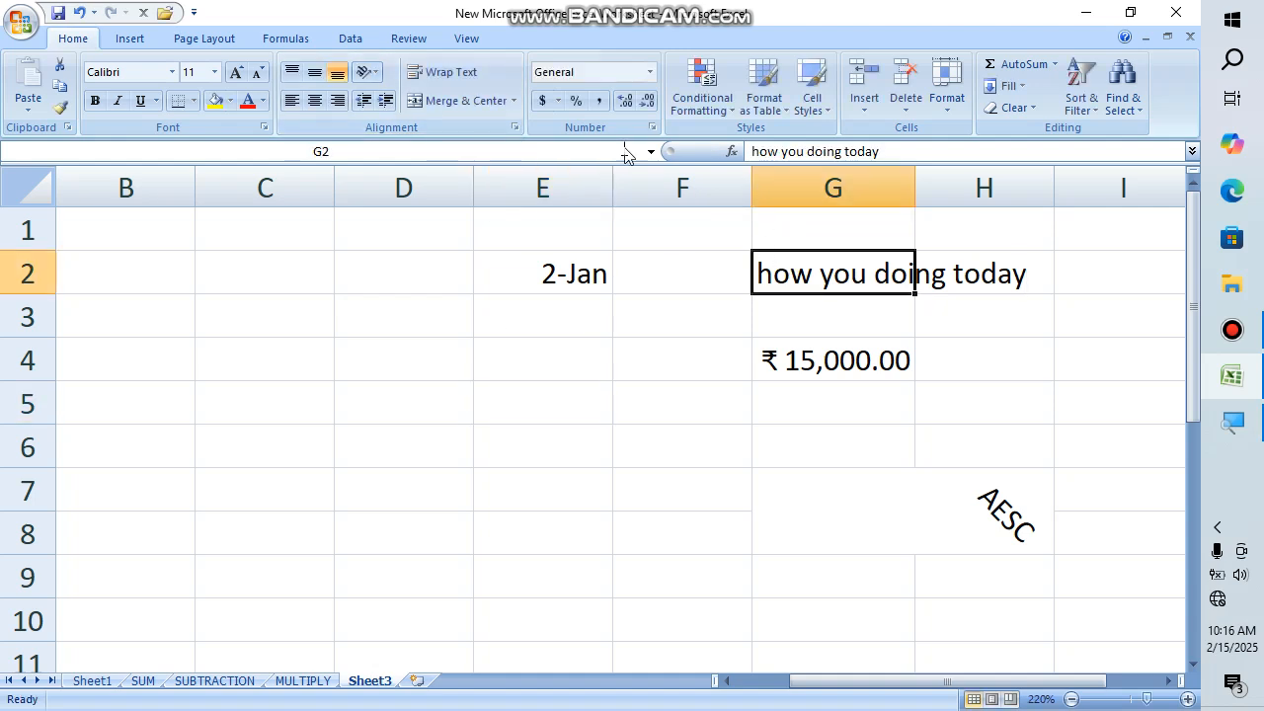
left_click(514, 127)
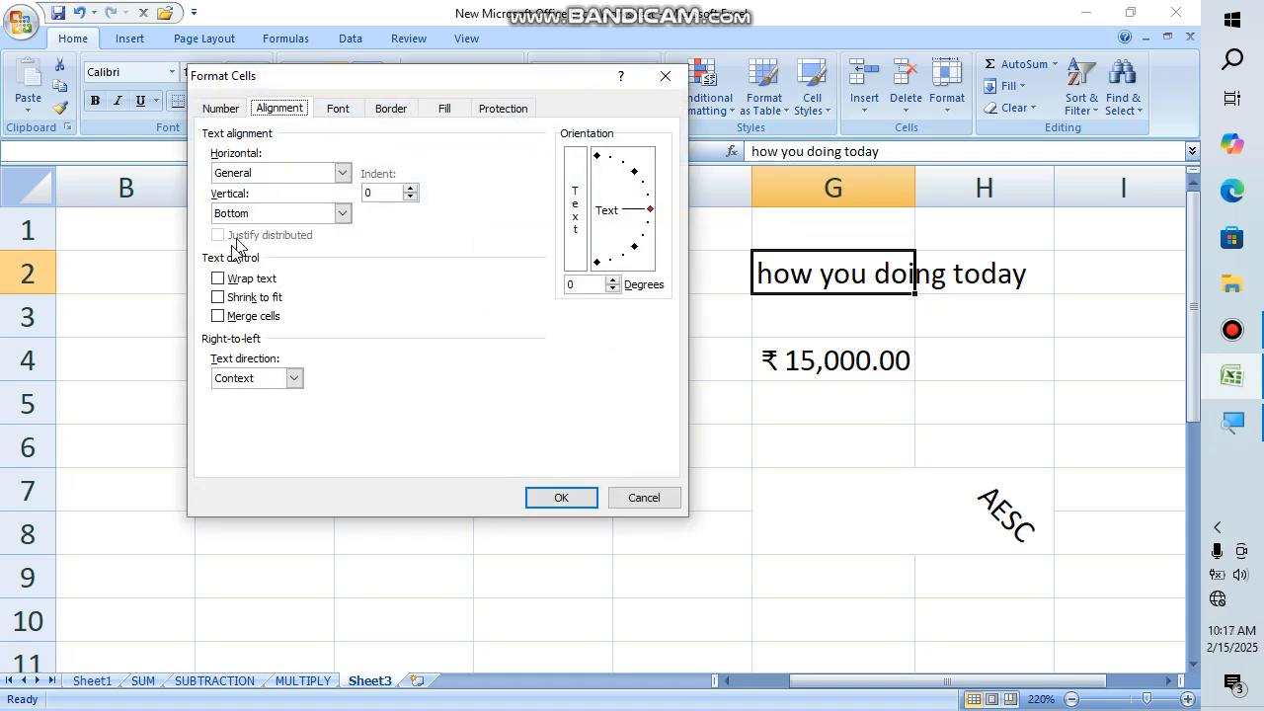
left_click(218, 280)
left_click(556, 498)
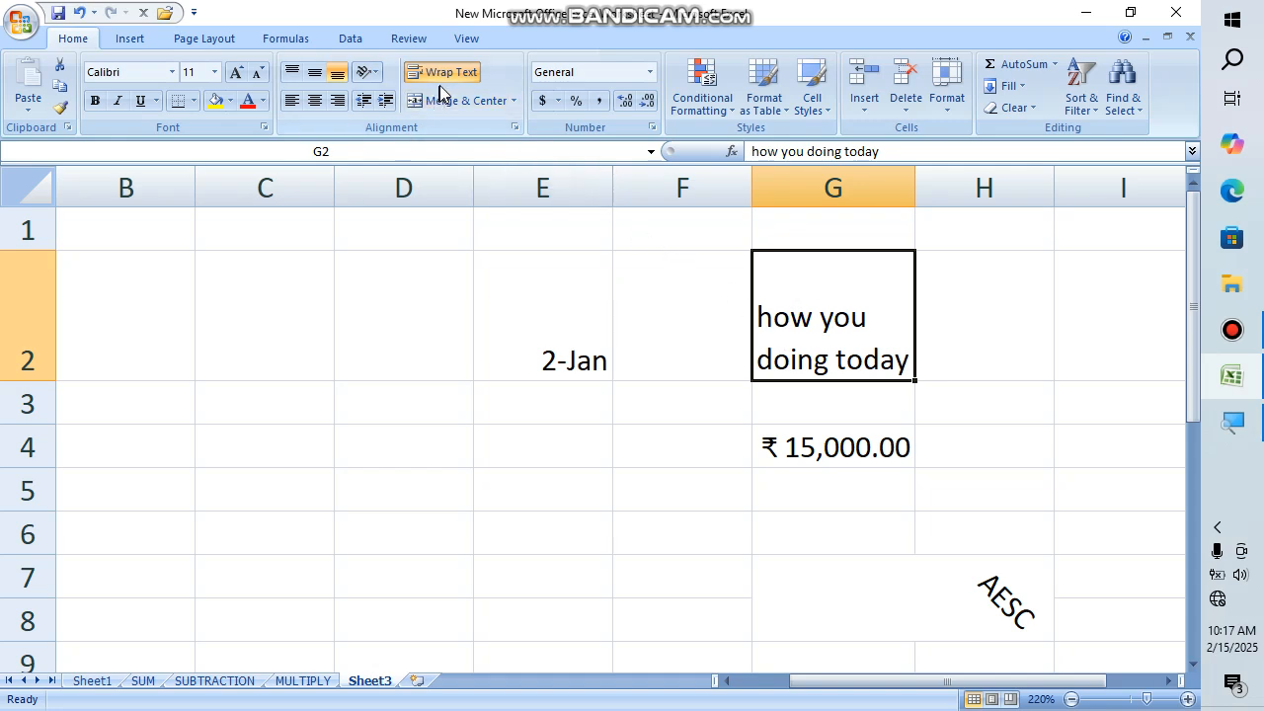
Step: View the text control and Font options for cell G2 in Format Cells, and close the dialog without applying changes
left_click(513, 130)
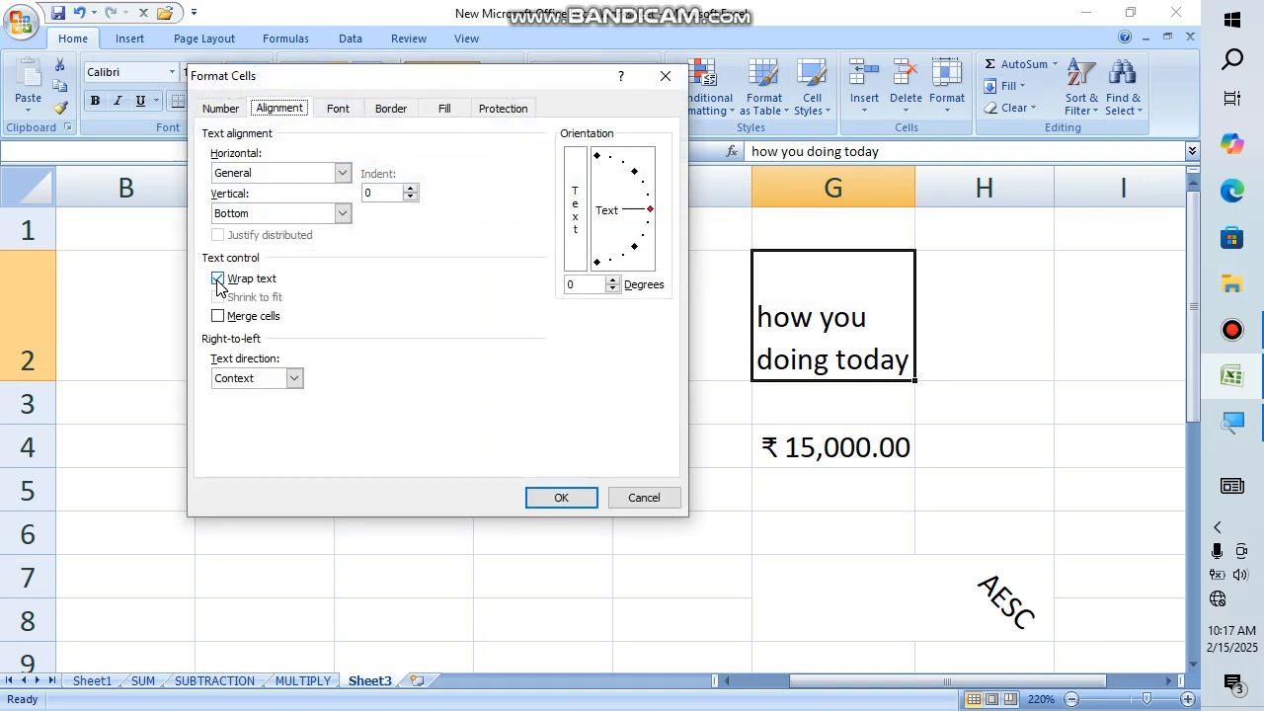
left_click_drag(439, 79, 327, 317)
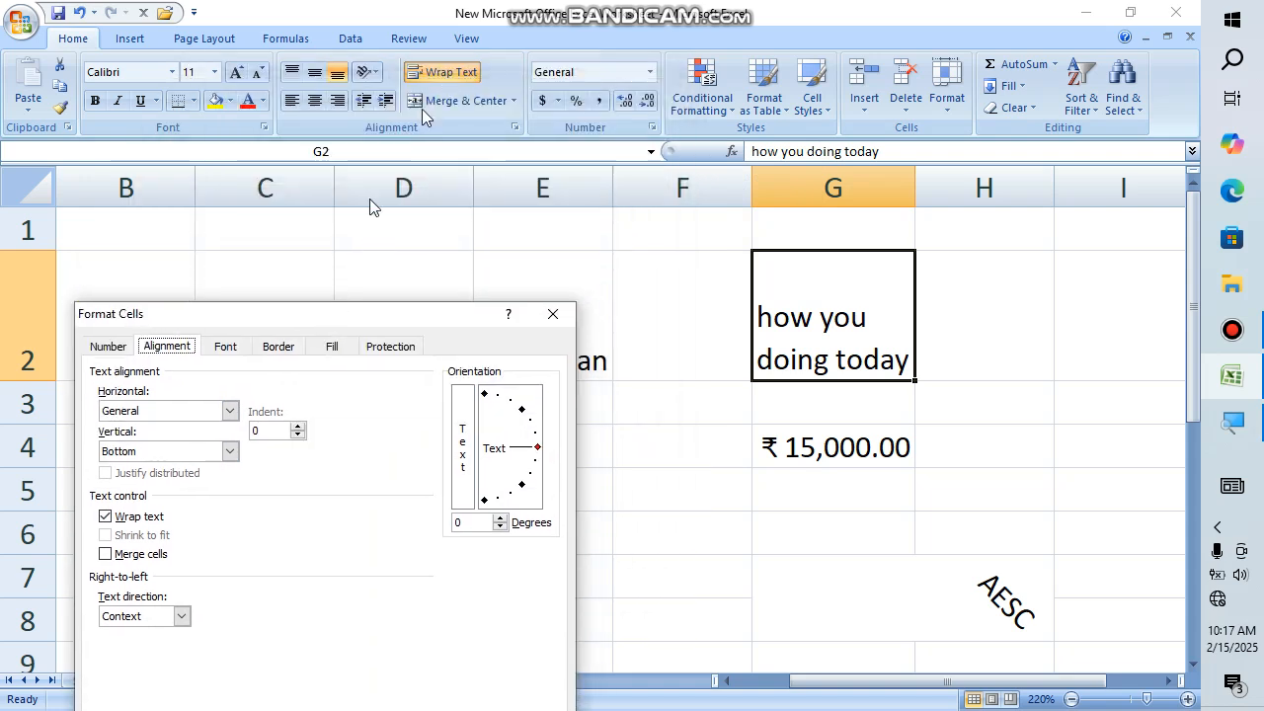
left_click(106, 517)
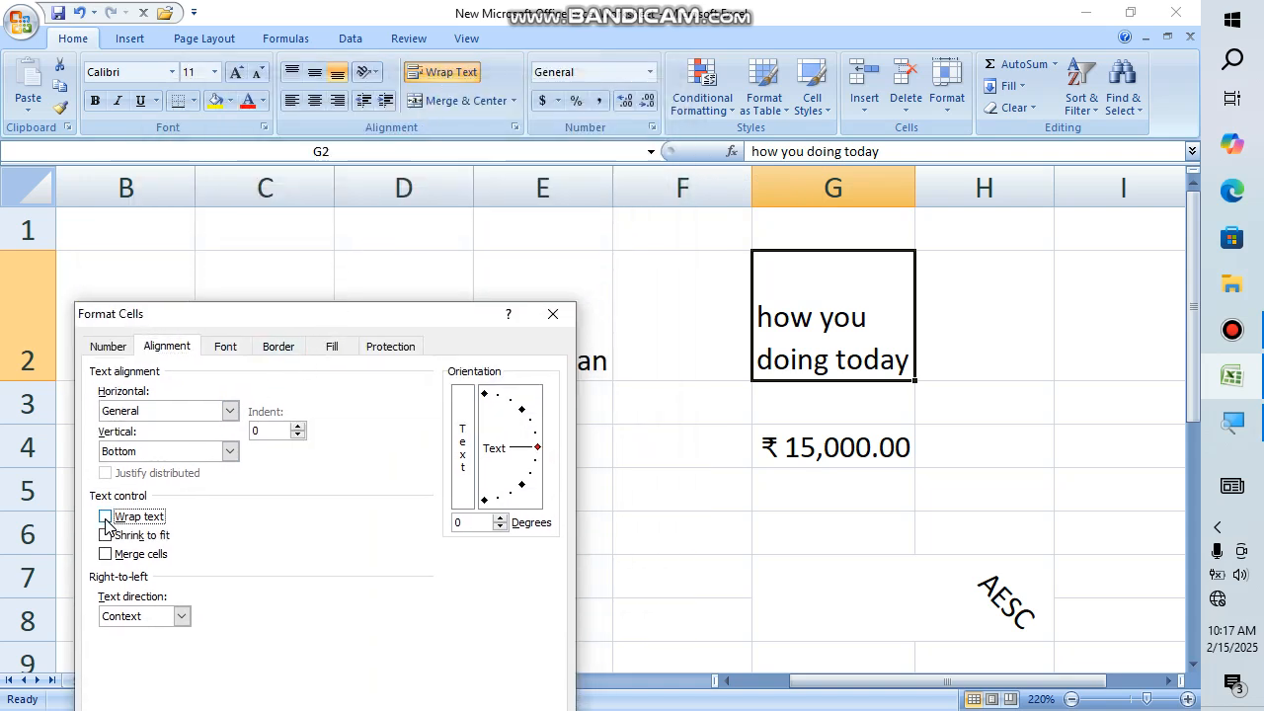
left_click(226, 348)
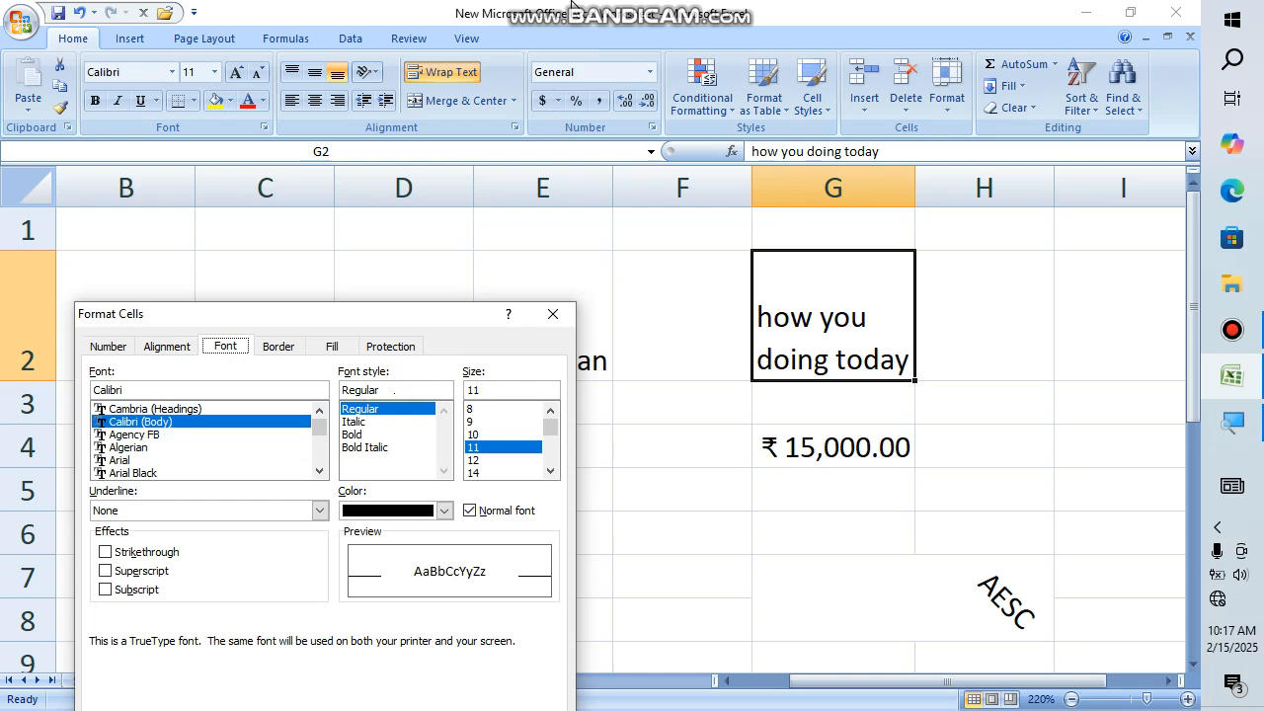
mouse_move(571, 5)
left_click(553, 314)
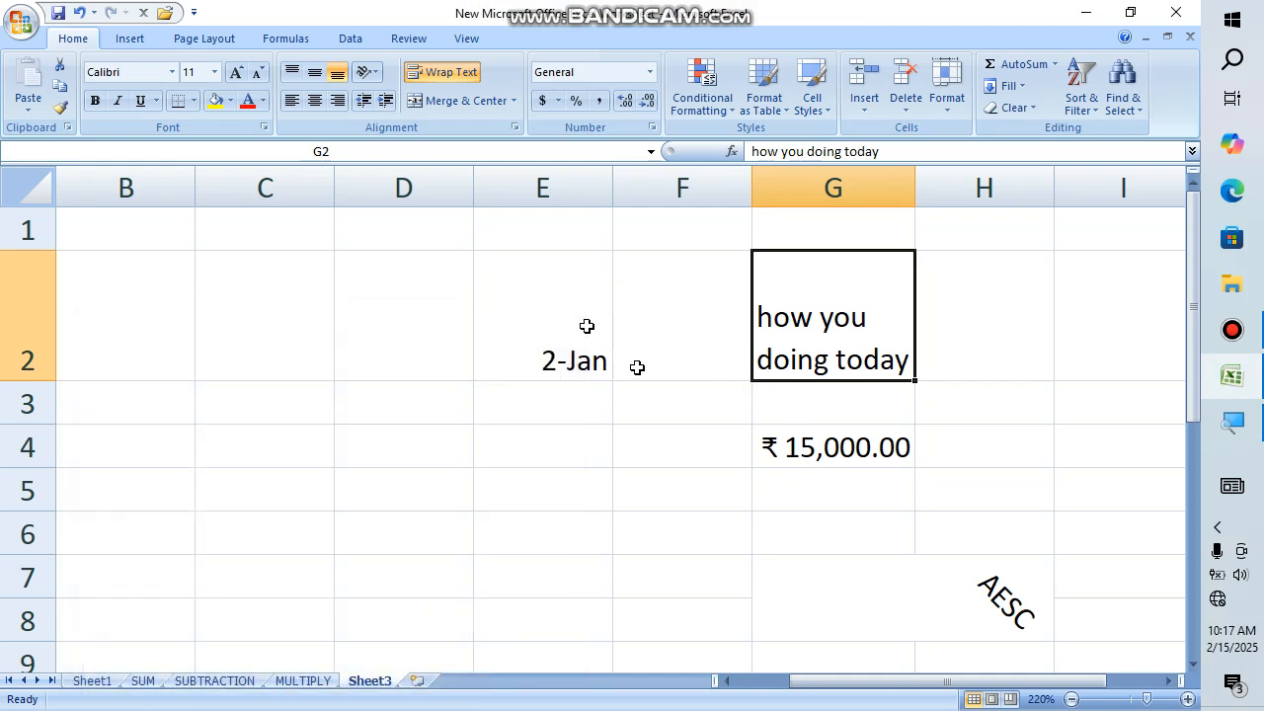
Step: Apply an outline border in the slanted dash-dot line style to cells G2:G4 through Format Cells
left_click(643, 396)
left_click(828, 298)
left_click_drag(828, 298, 812, 446)
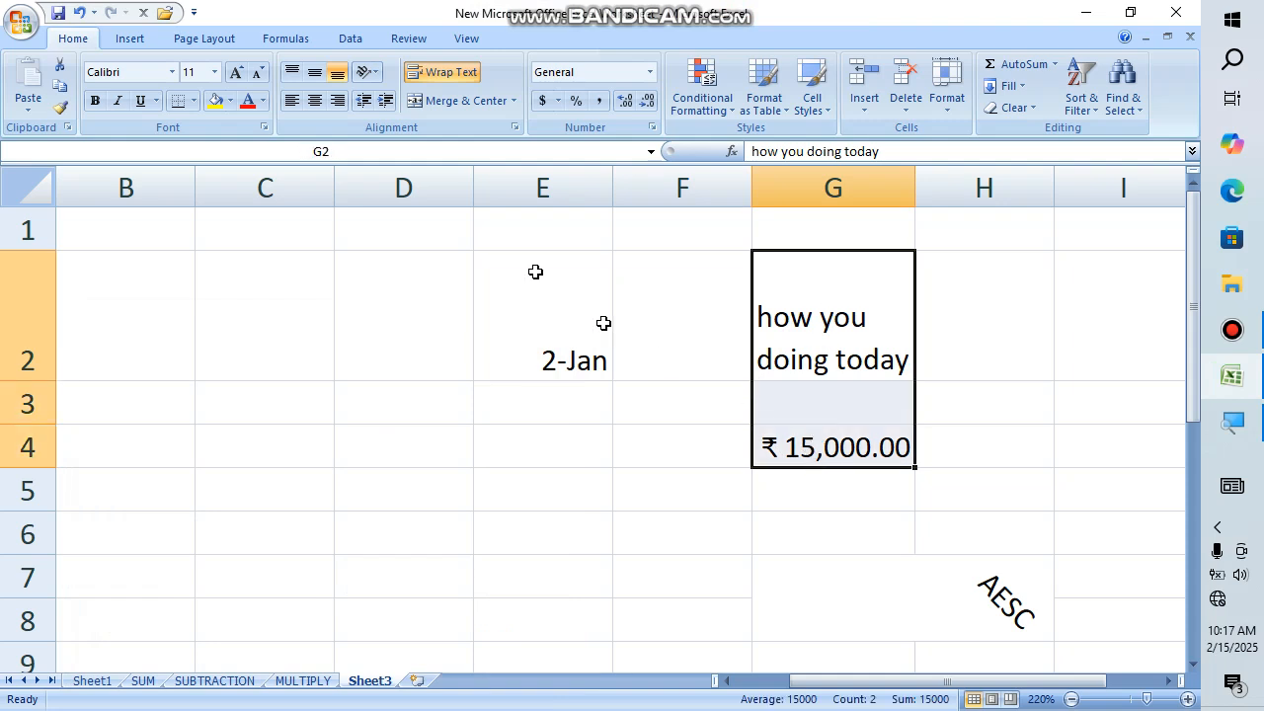
left_click(193, 100)
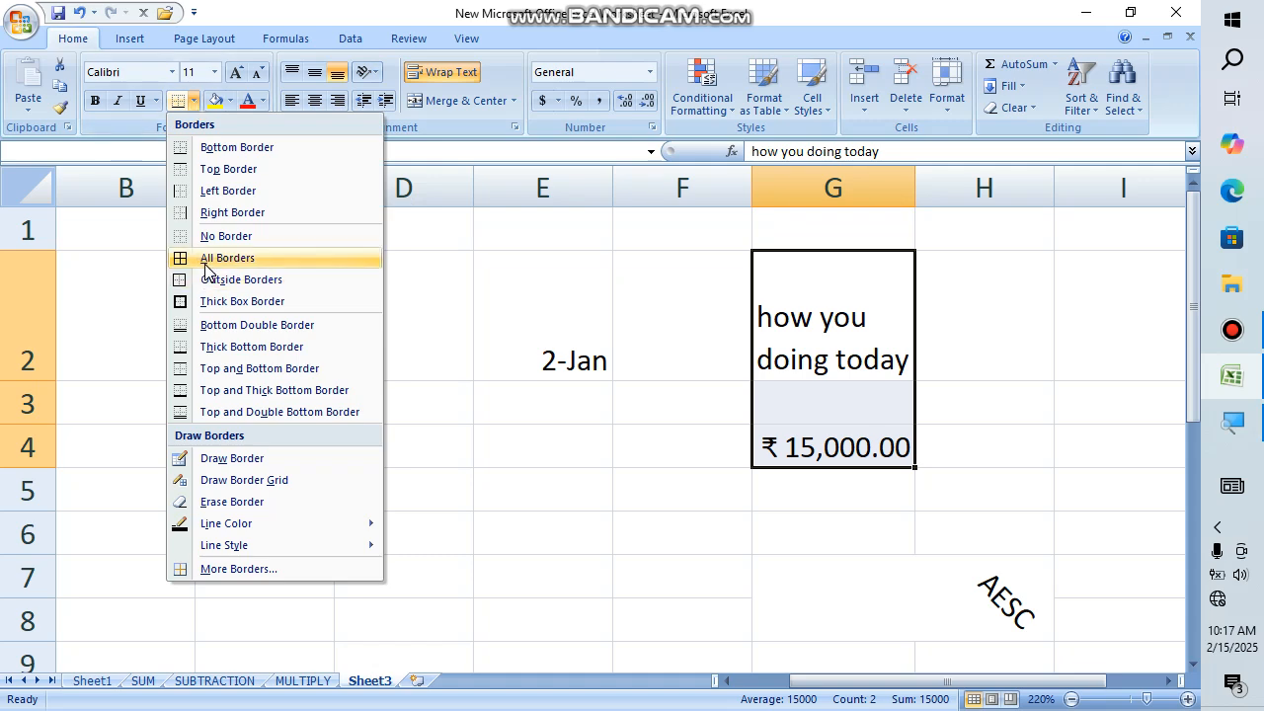
left_click(500, 244)
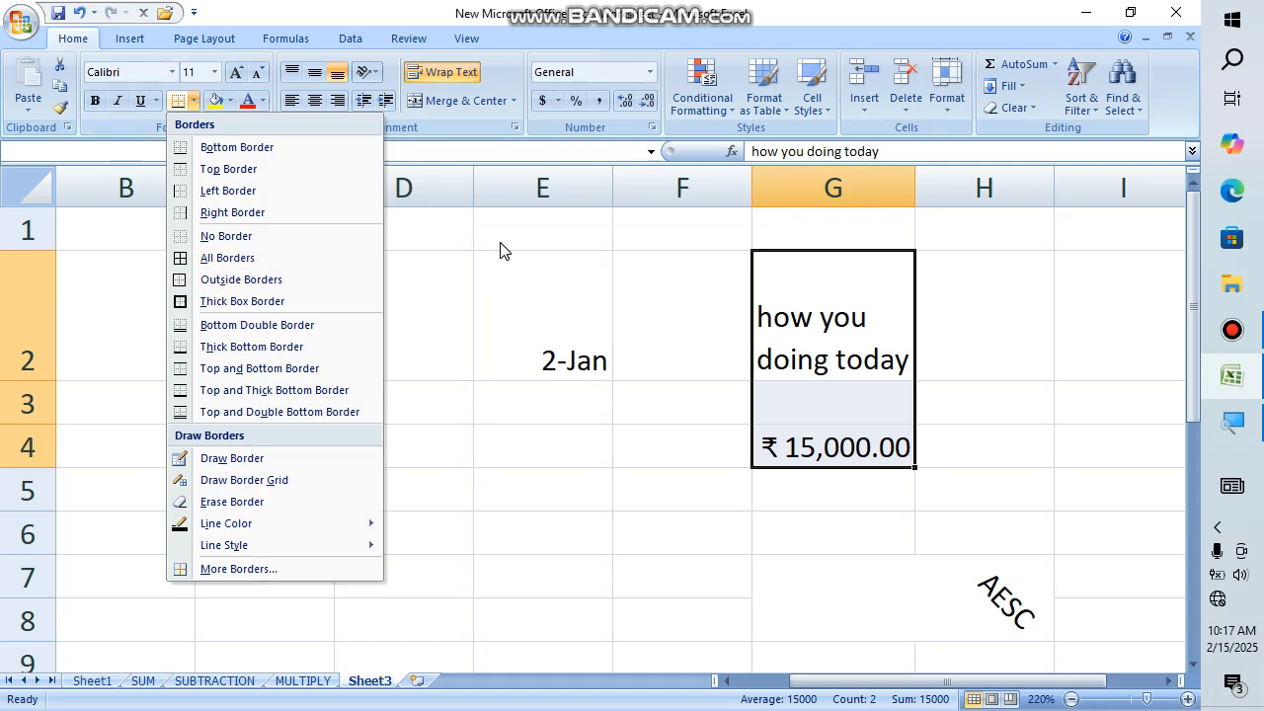
left_click(514, 127)
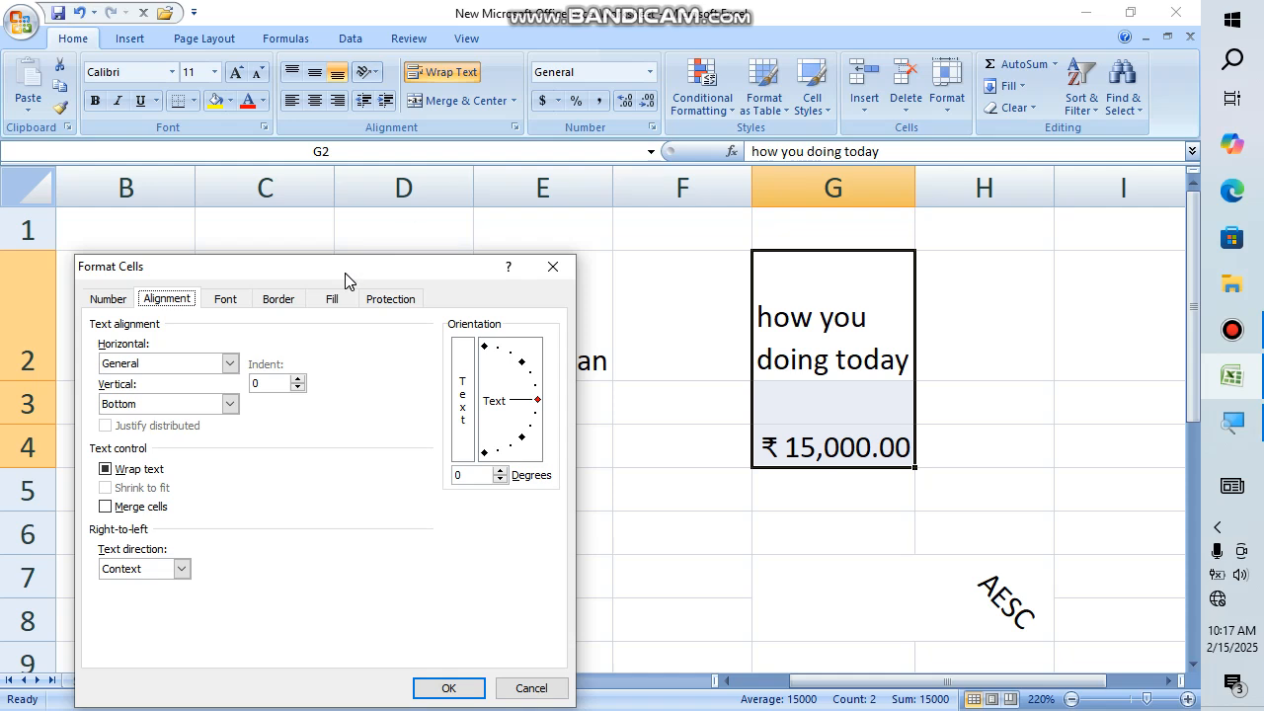
left_click(264, 305)
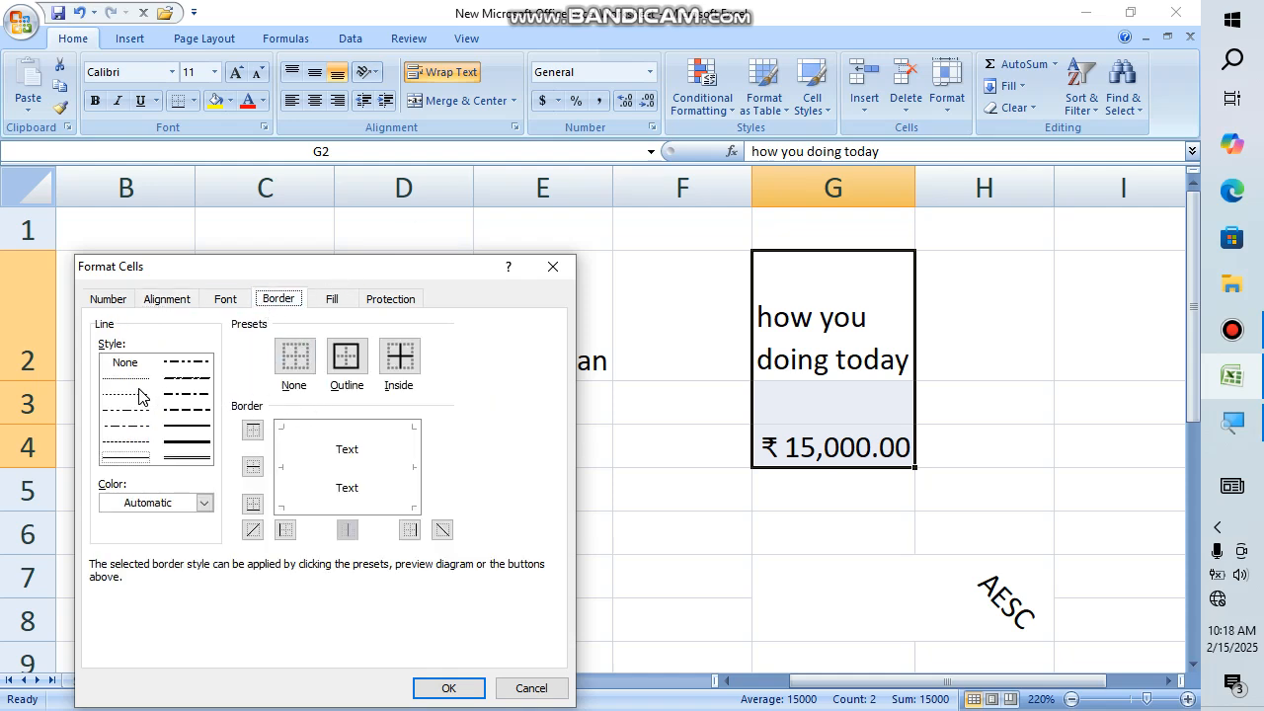
left_click(181, 381)
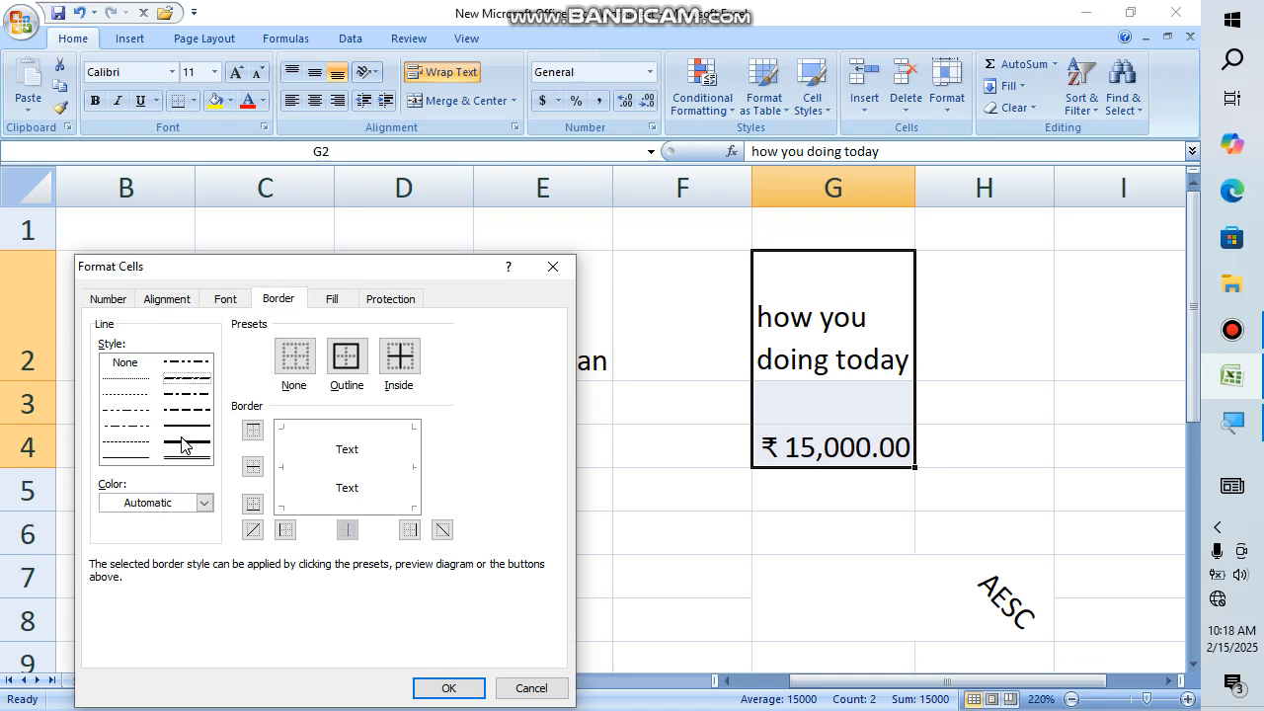
left_click(337, 361)
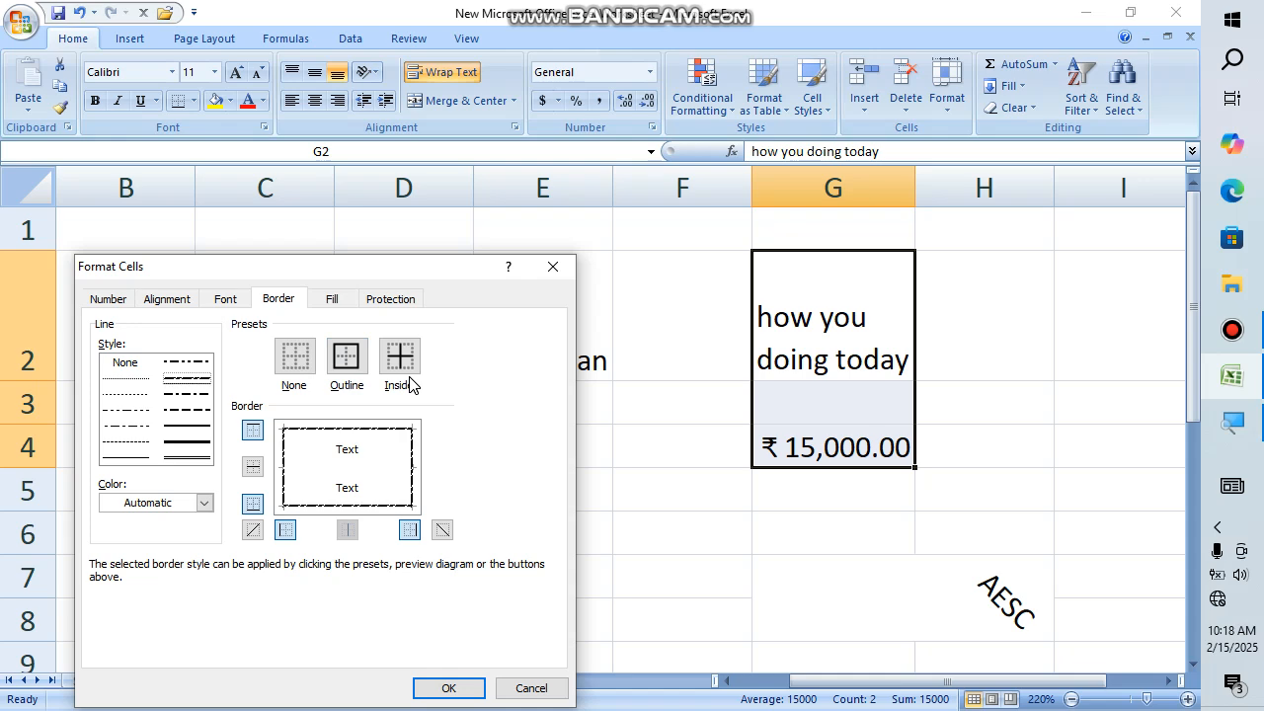
left_click(444, 688)
Step: Fill cell E7 with a yellow background color through Format Cells
left_click(564, 574)
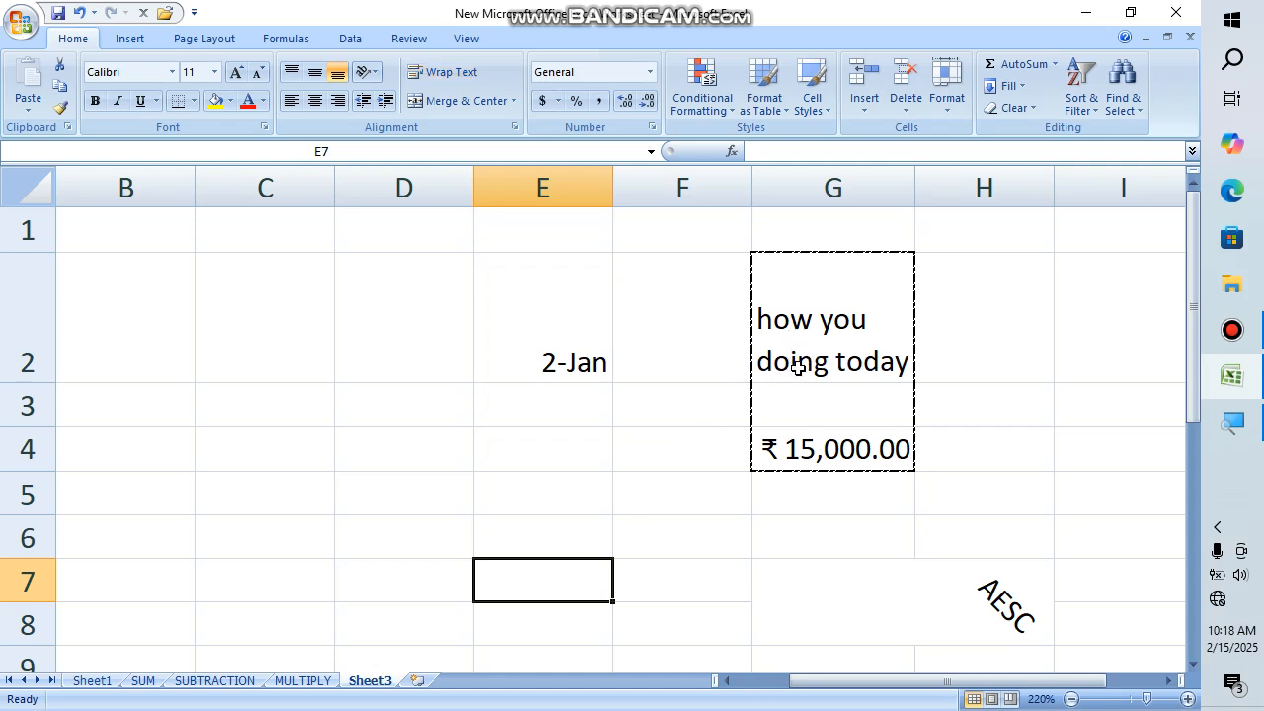
left_click(514, 128)
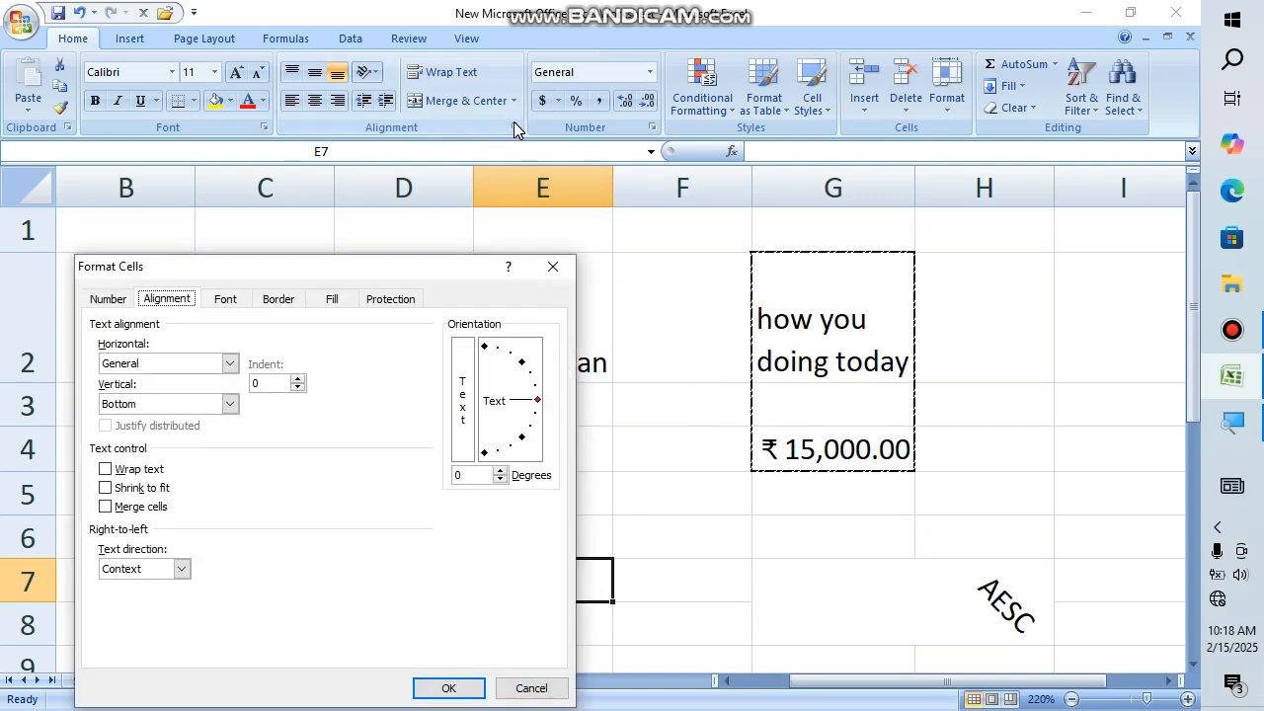
left_click(333, 299)
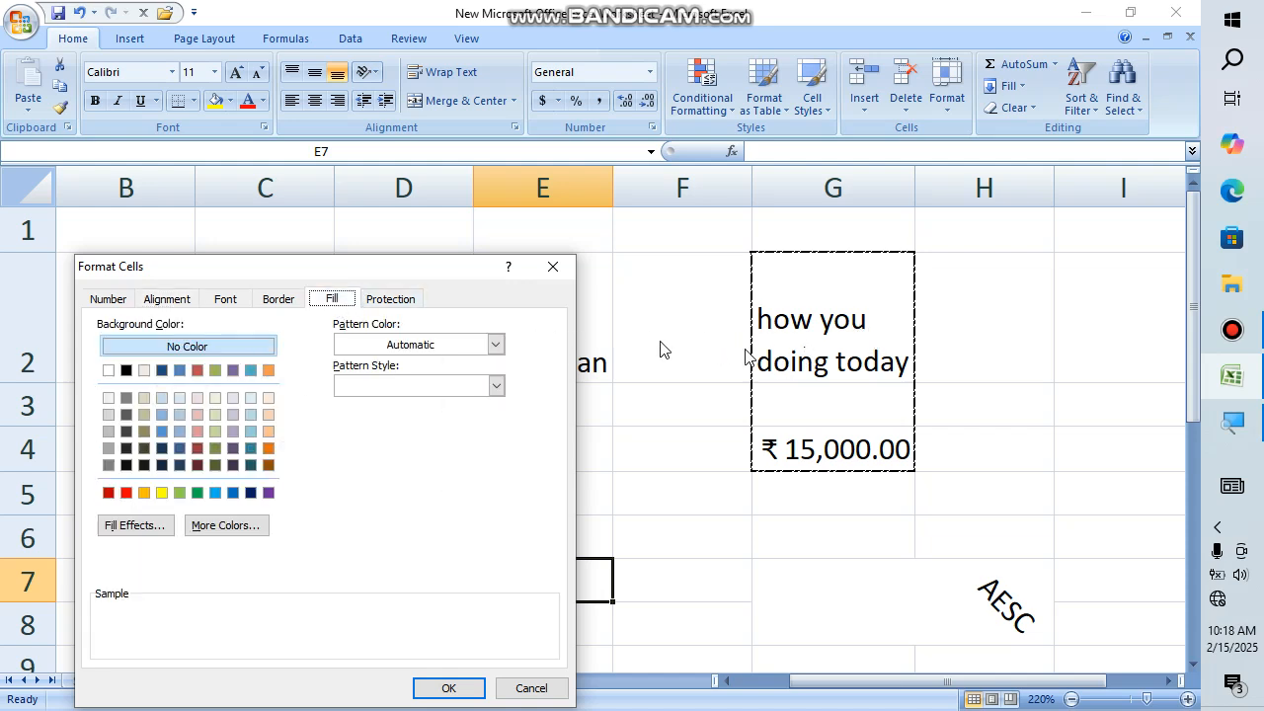
left_click(163, 493)
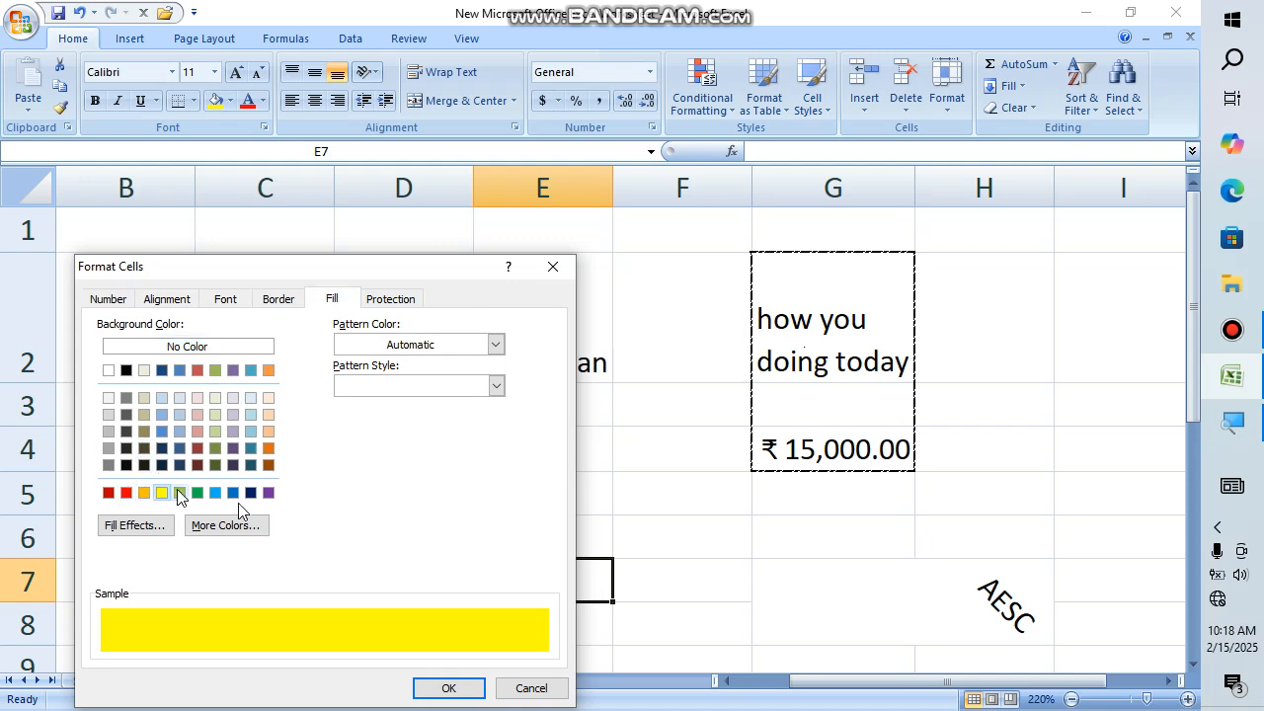
left_click(435, 687)
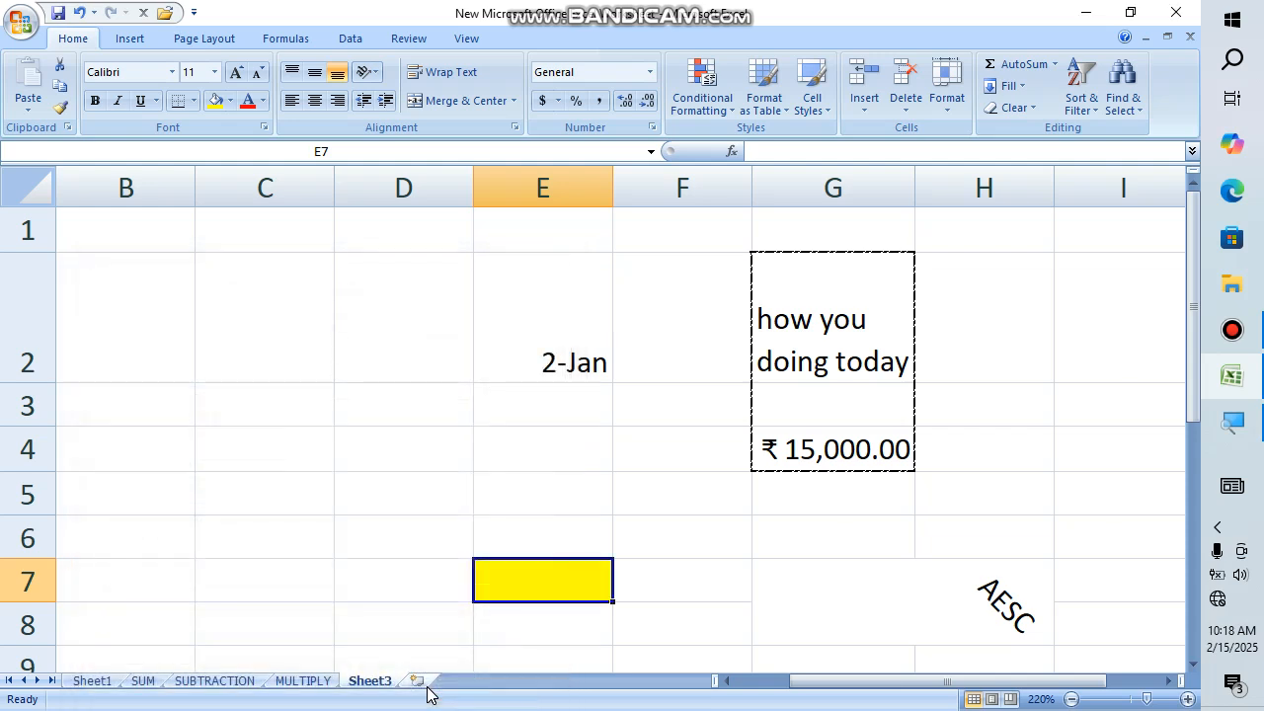
Step: Fill cell G2, containing "how you doing today", with a yellow background color through Format Cells
left_click(775, 363)
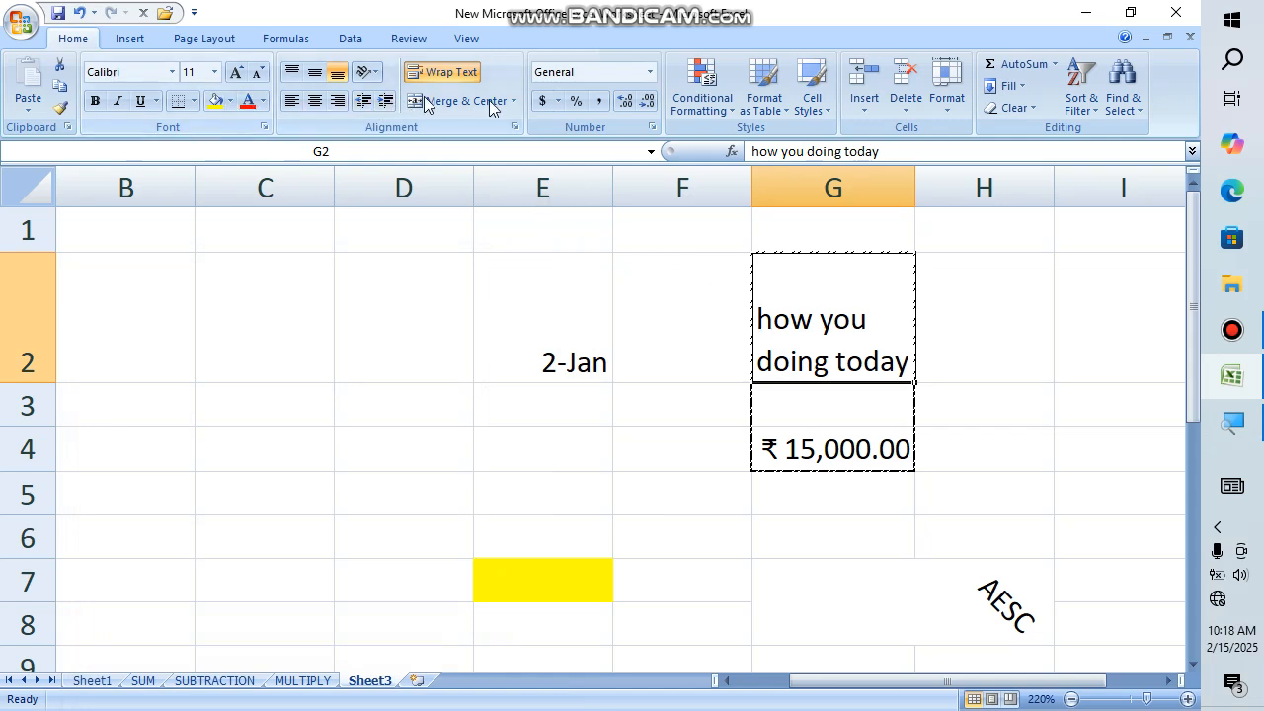
left_click(512, 129)
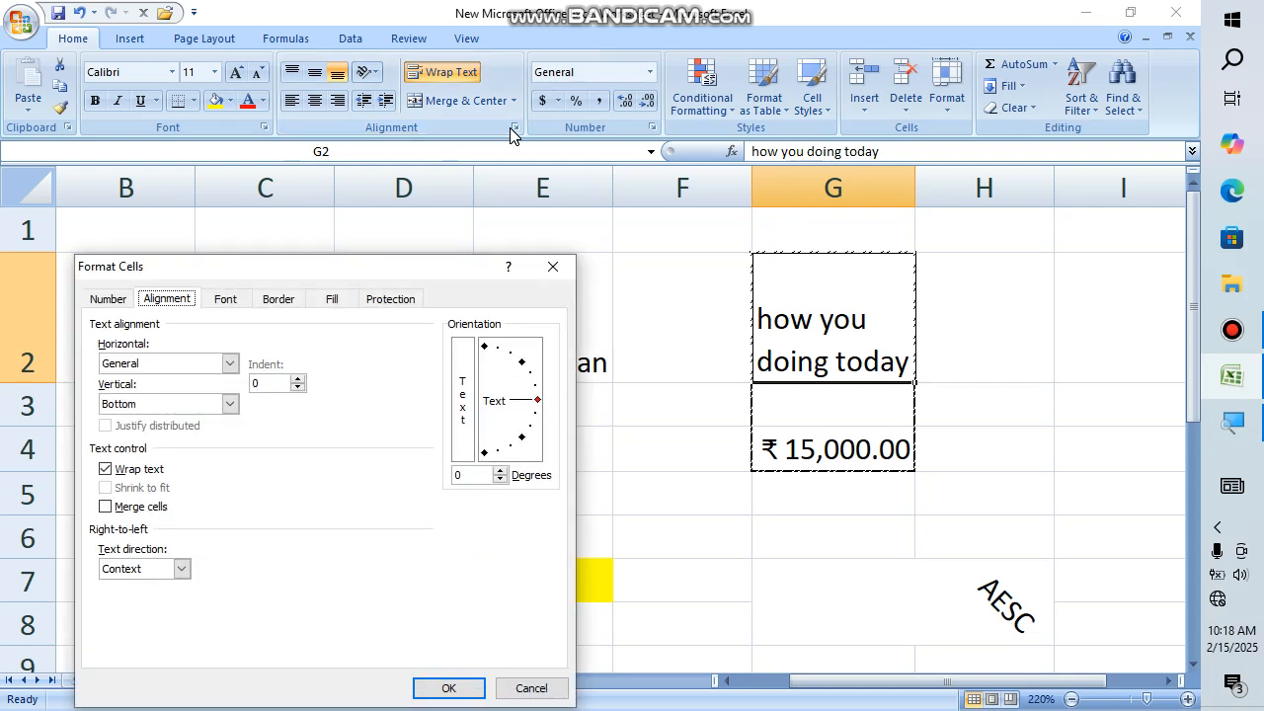
left_click(325, 301)
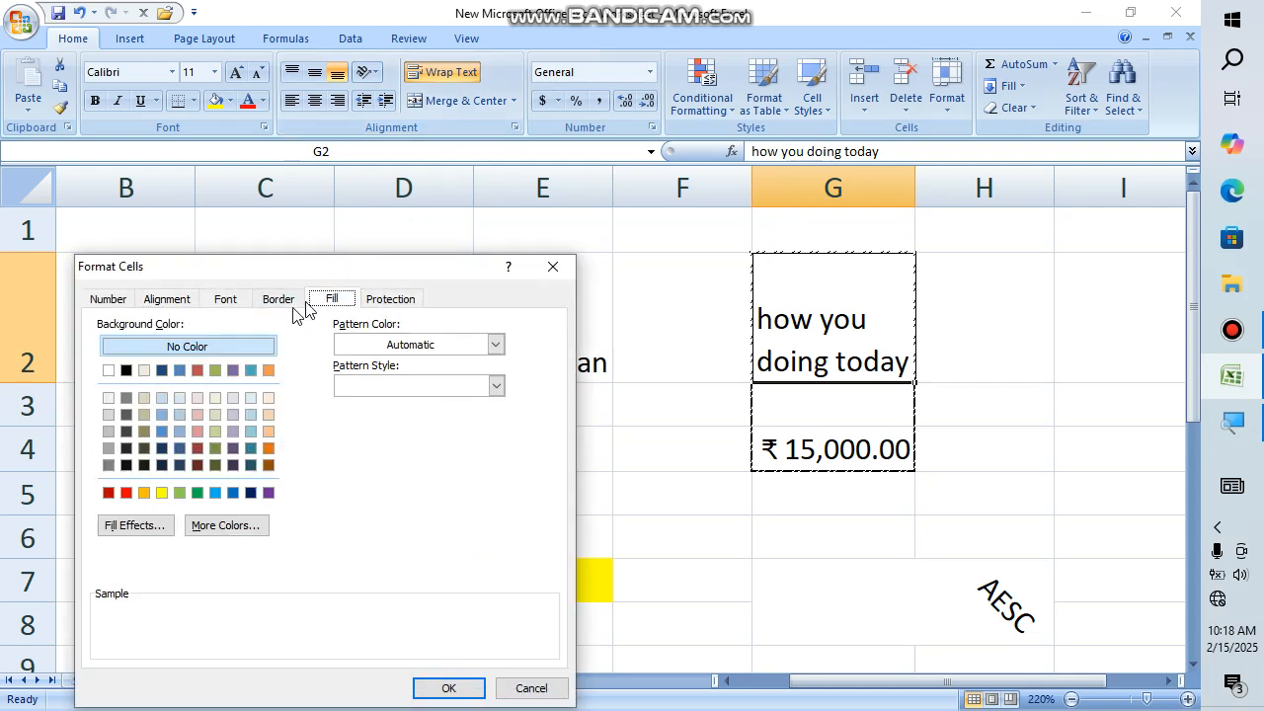
left_click(161, 493)
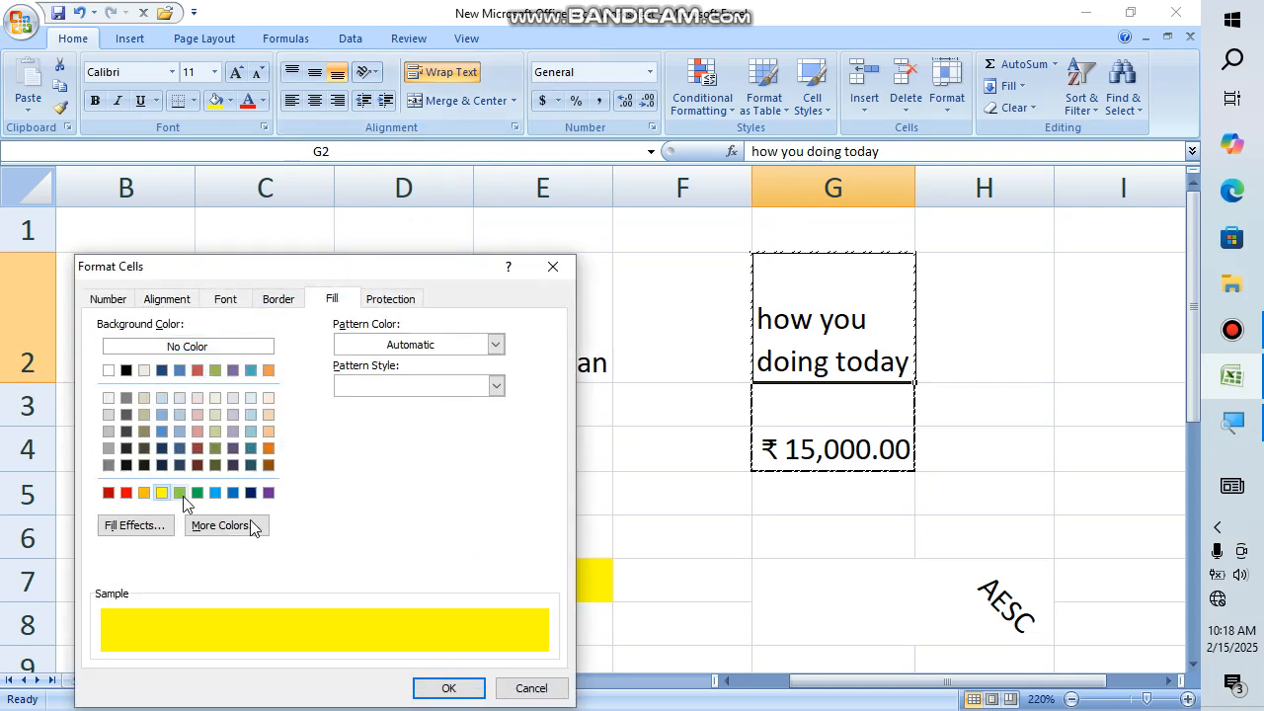
left_click(439, 688)
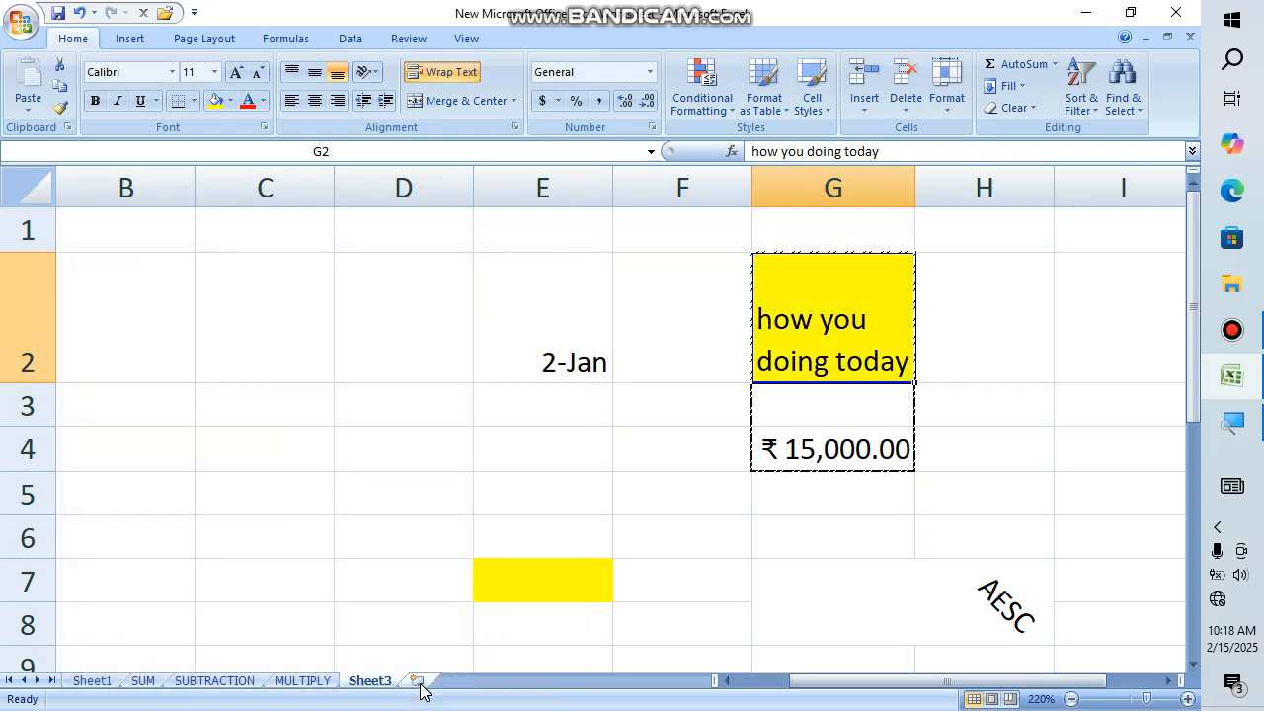
left_click(632, 564)
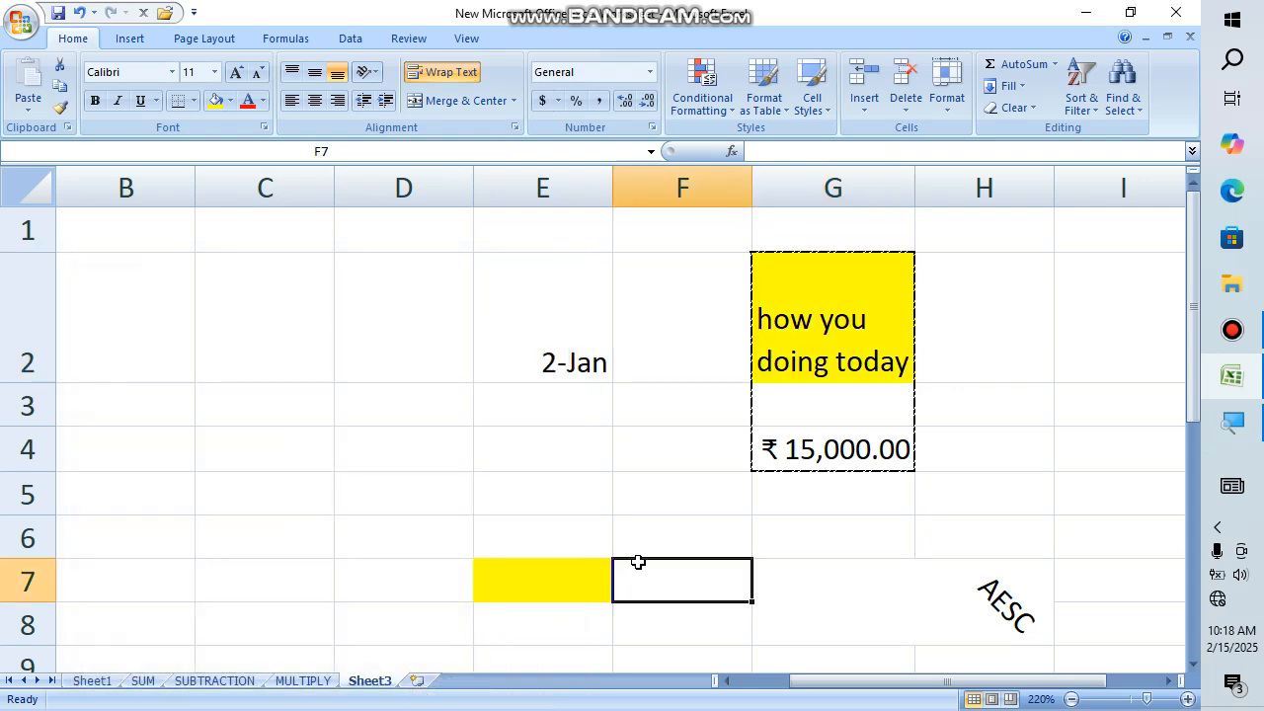
Step: Fill the currency cell G4 with the standard yellow using the Fill Color tool
left_click(791, 447)
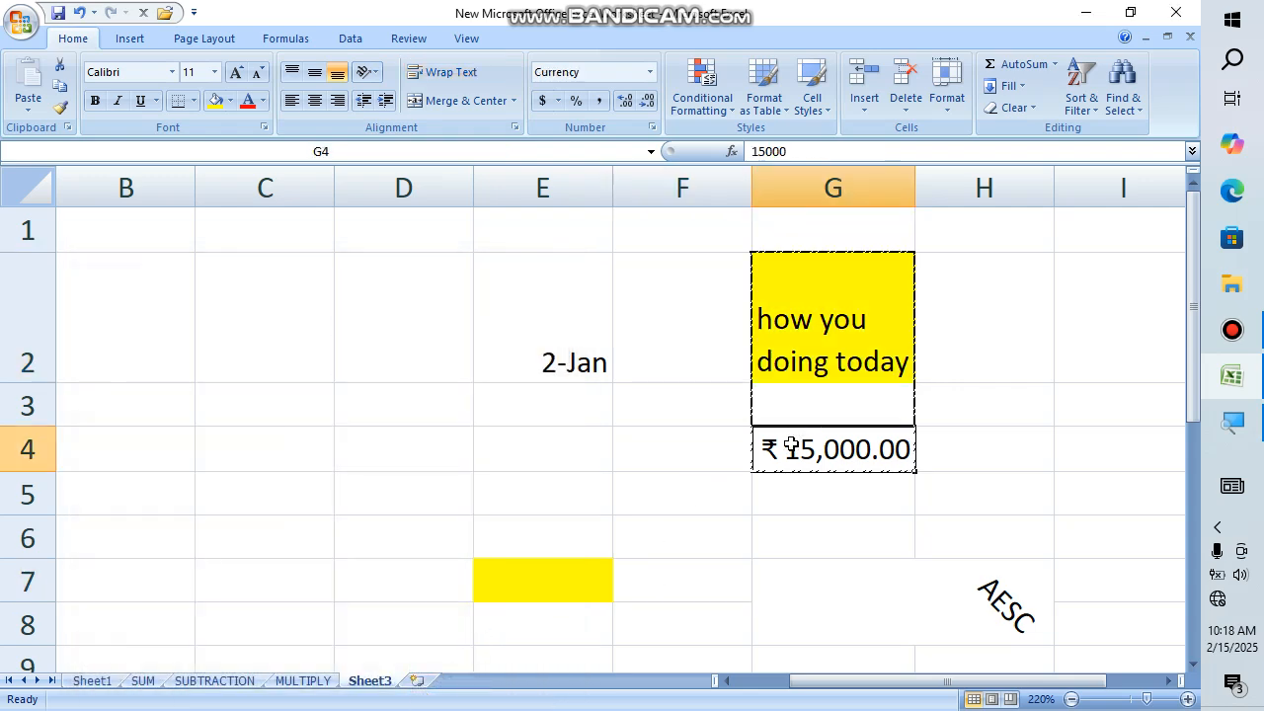
left_click(230, 105)
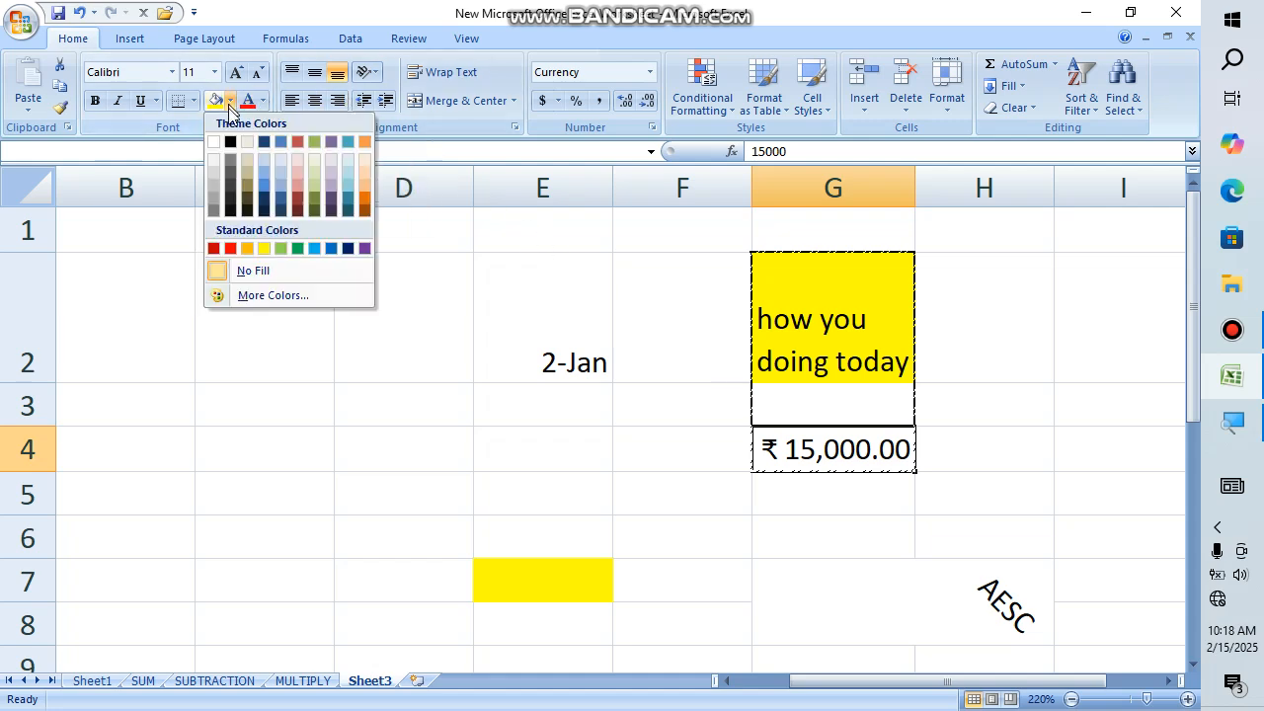
left_click(266, 254)
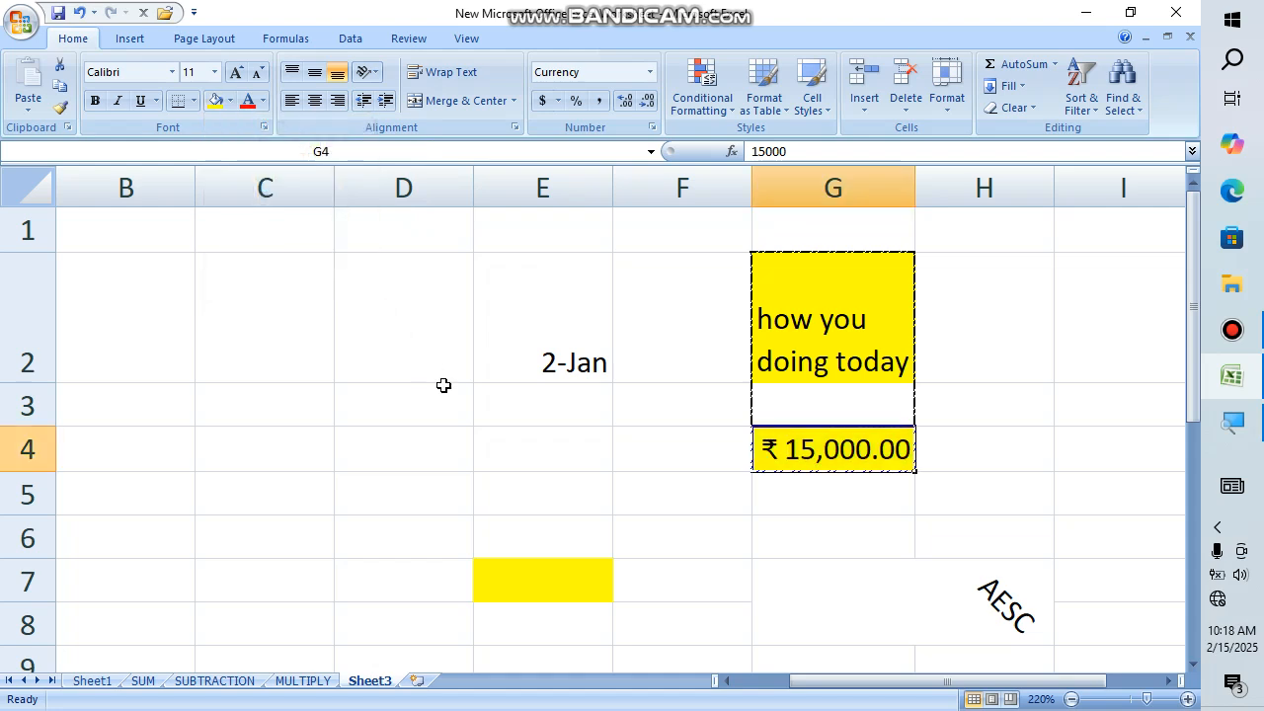
Step: Examine the Format Cells alignment and number options, the number format choices and the accounting currency formats for cell D3 without applying any
left_click(443, 386)
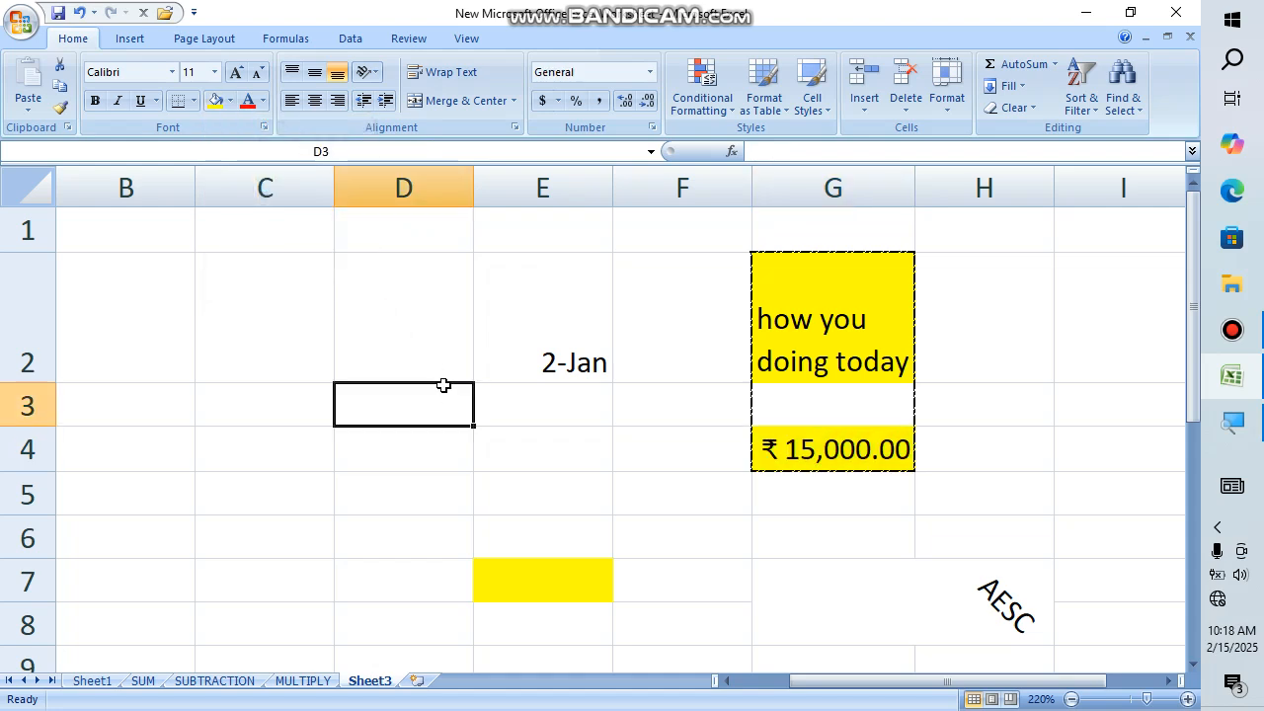
left_click(515, 128)
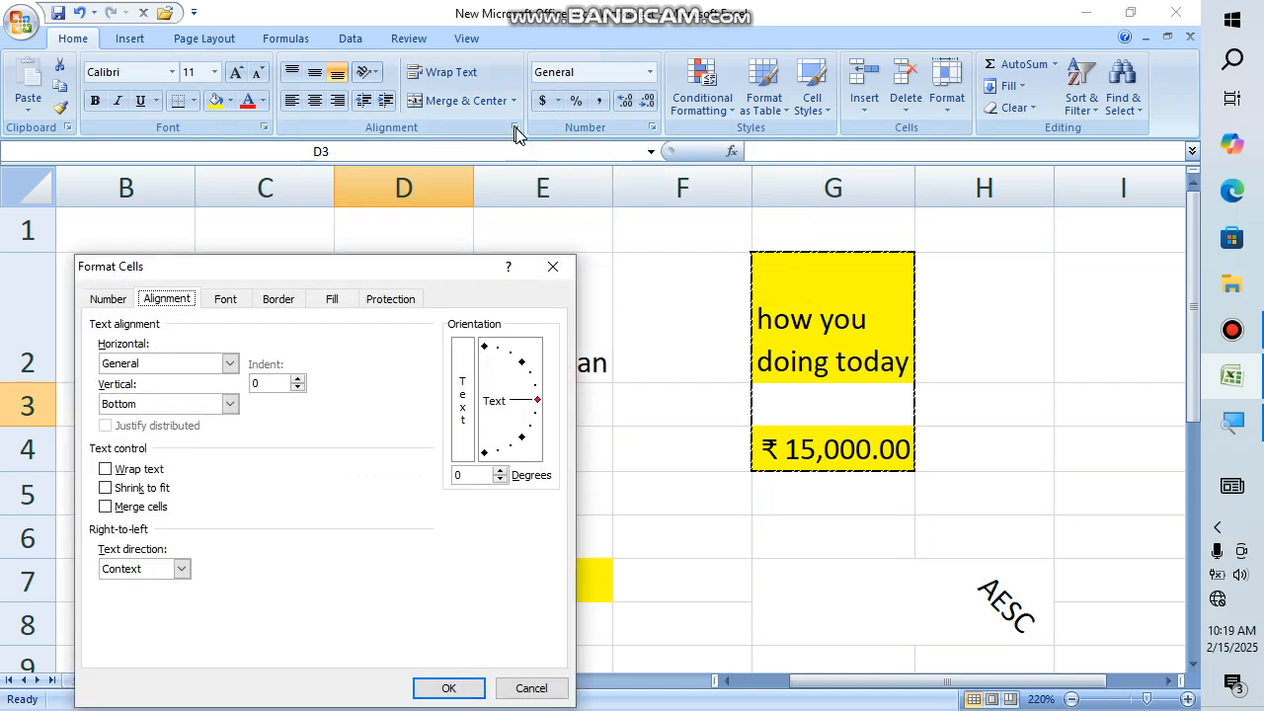
left_click(553, 271)
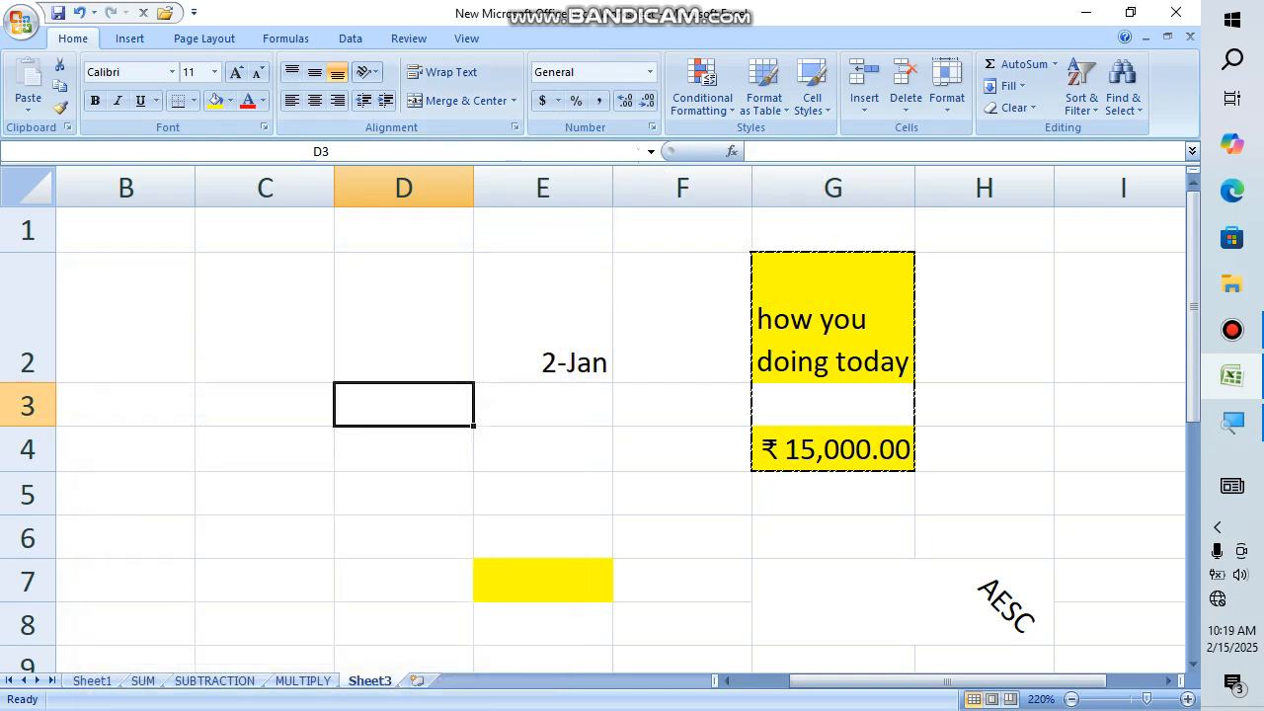
left_click(651, 129)
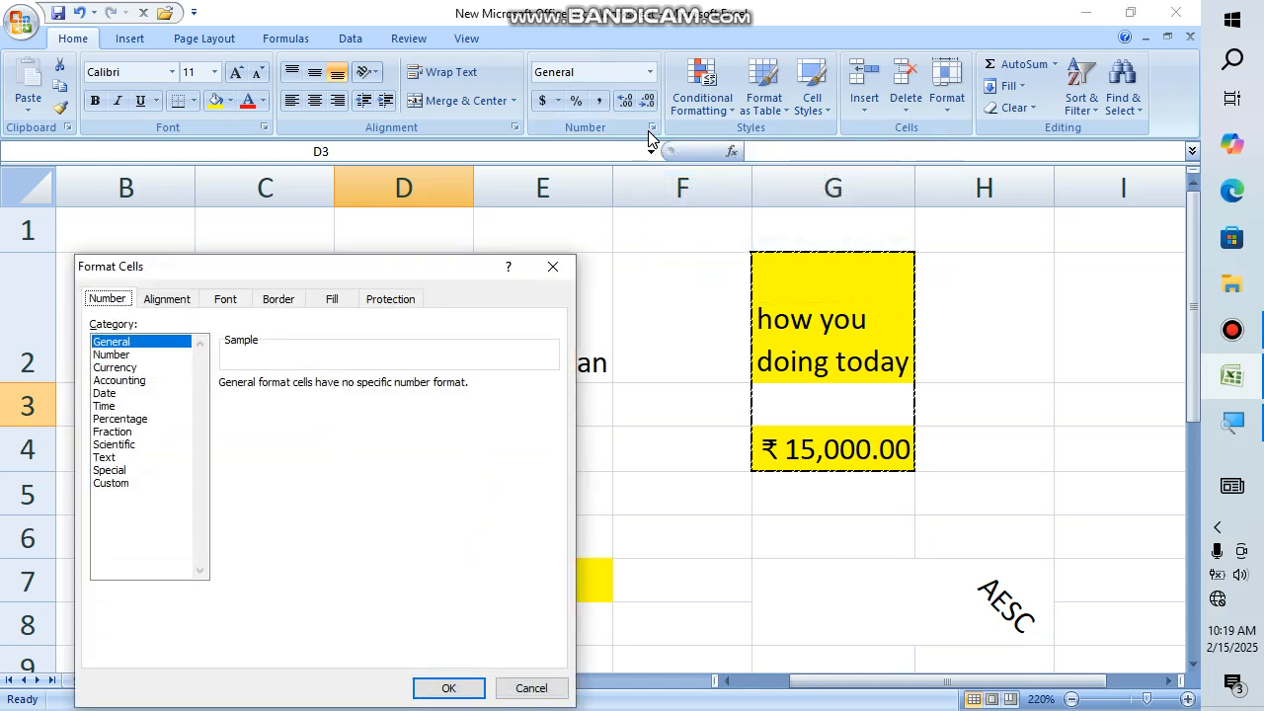
left_click(559, 271)
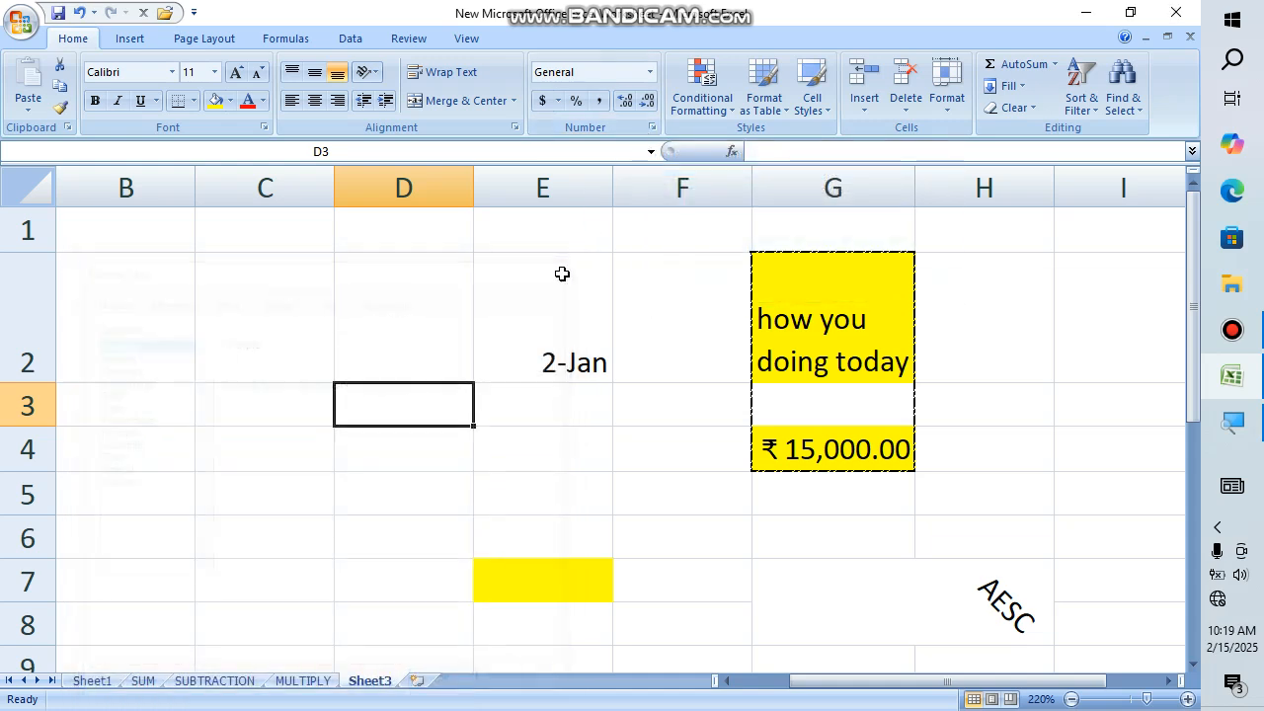
left_click(650, 72)
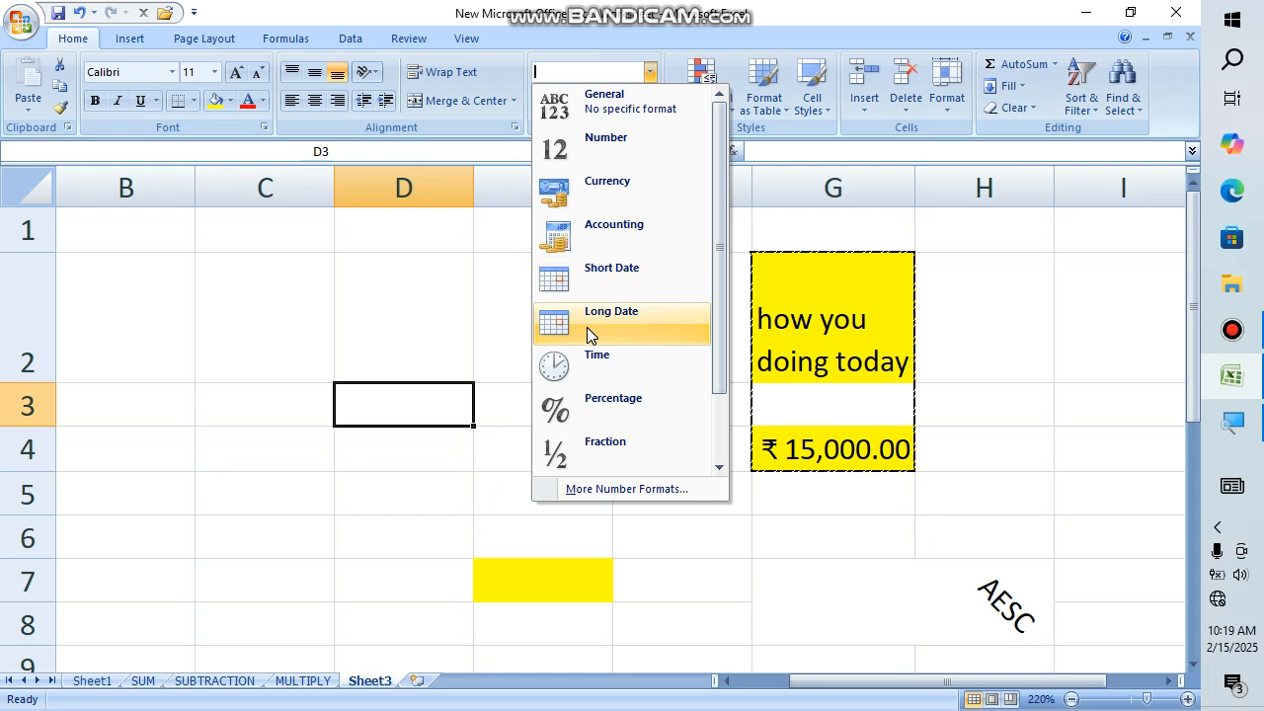
left_click(650, 81)
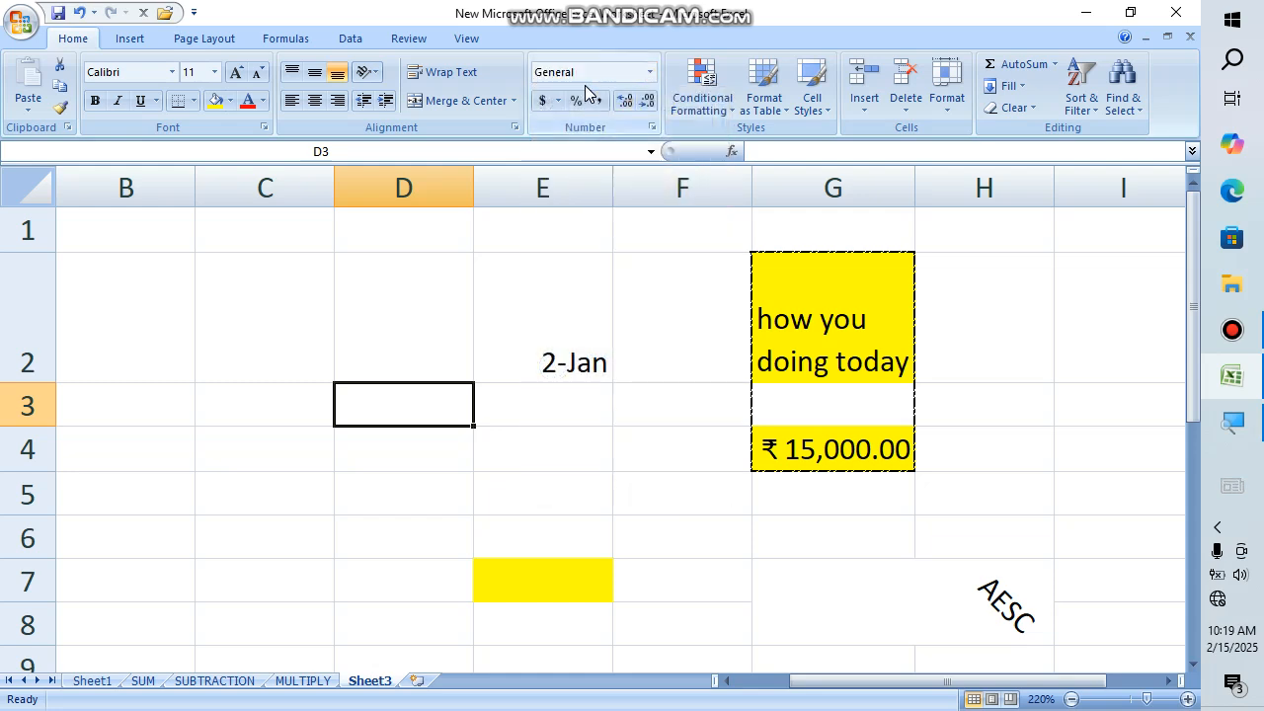
left_click(558, 102)
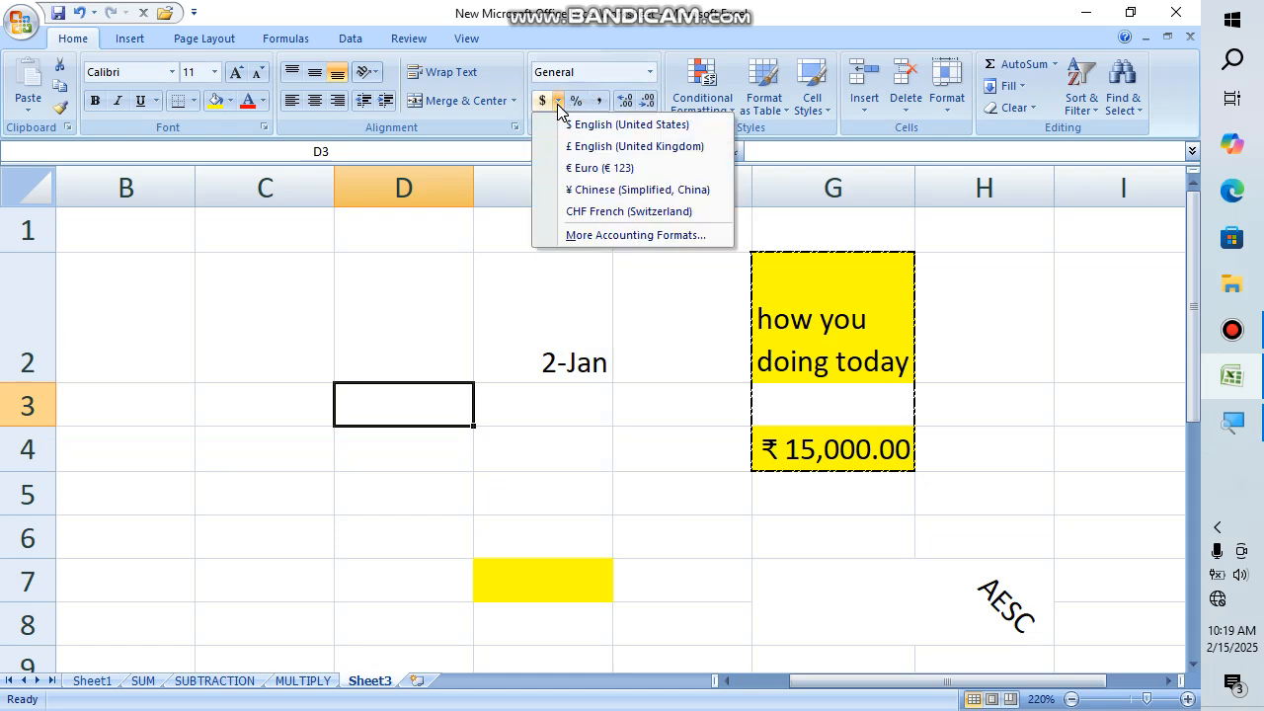
left_click(558, 101)
left_click(558, 102)
left_click(558, 101)
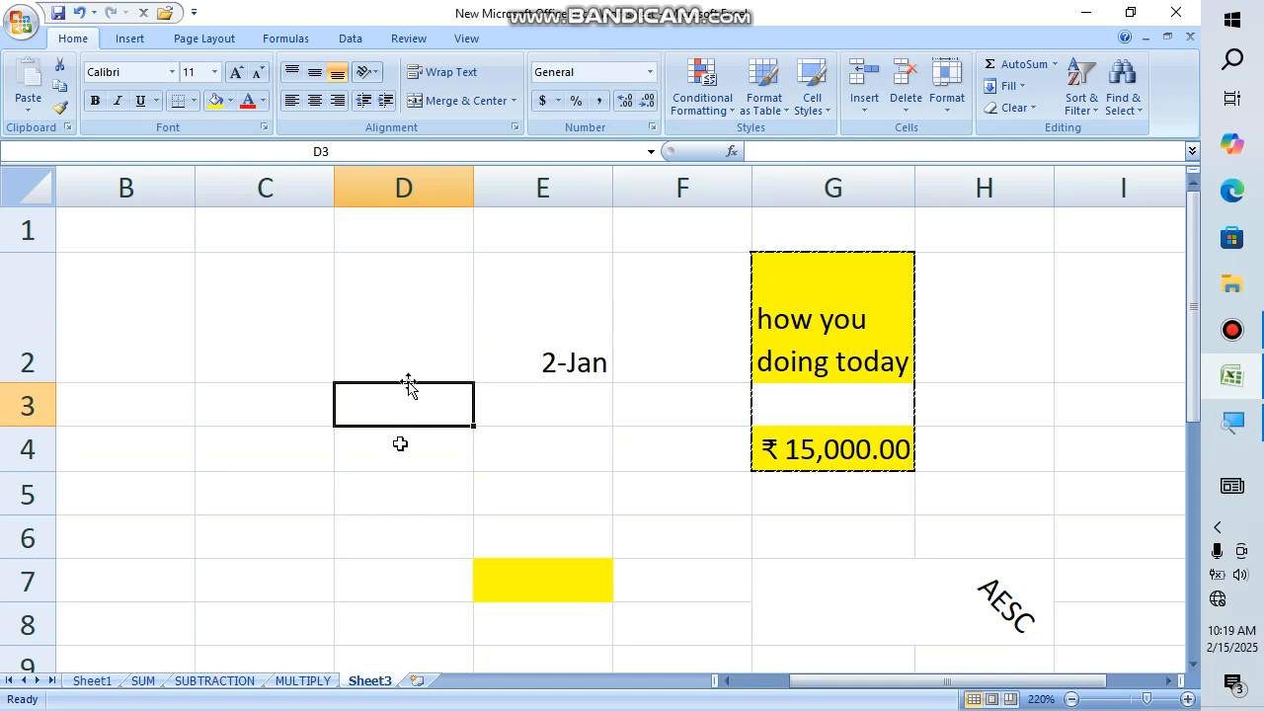
left_click(563, 8)
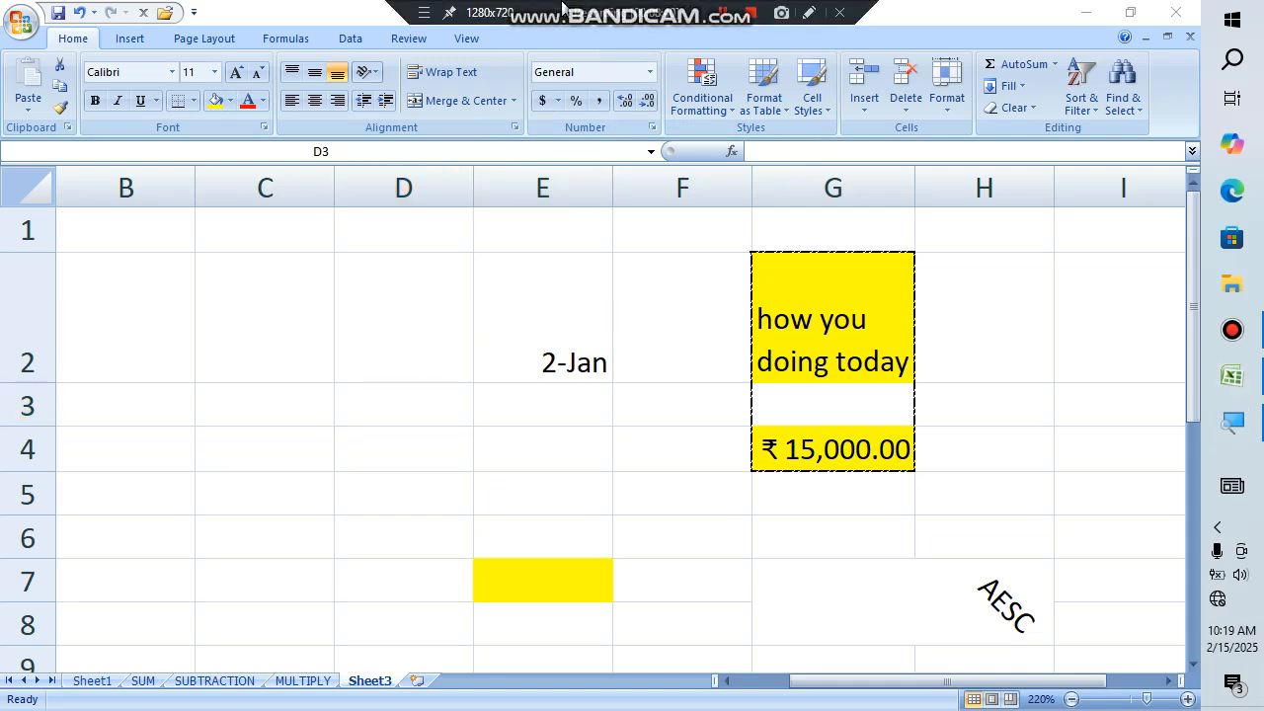